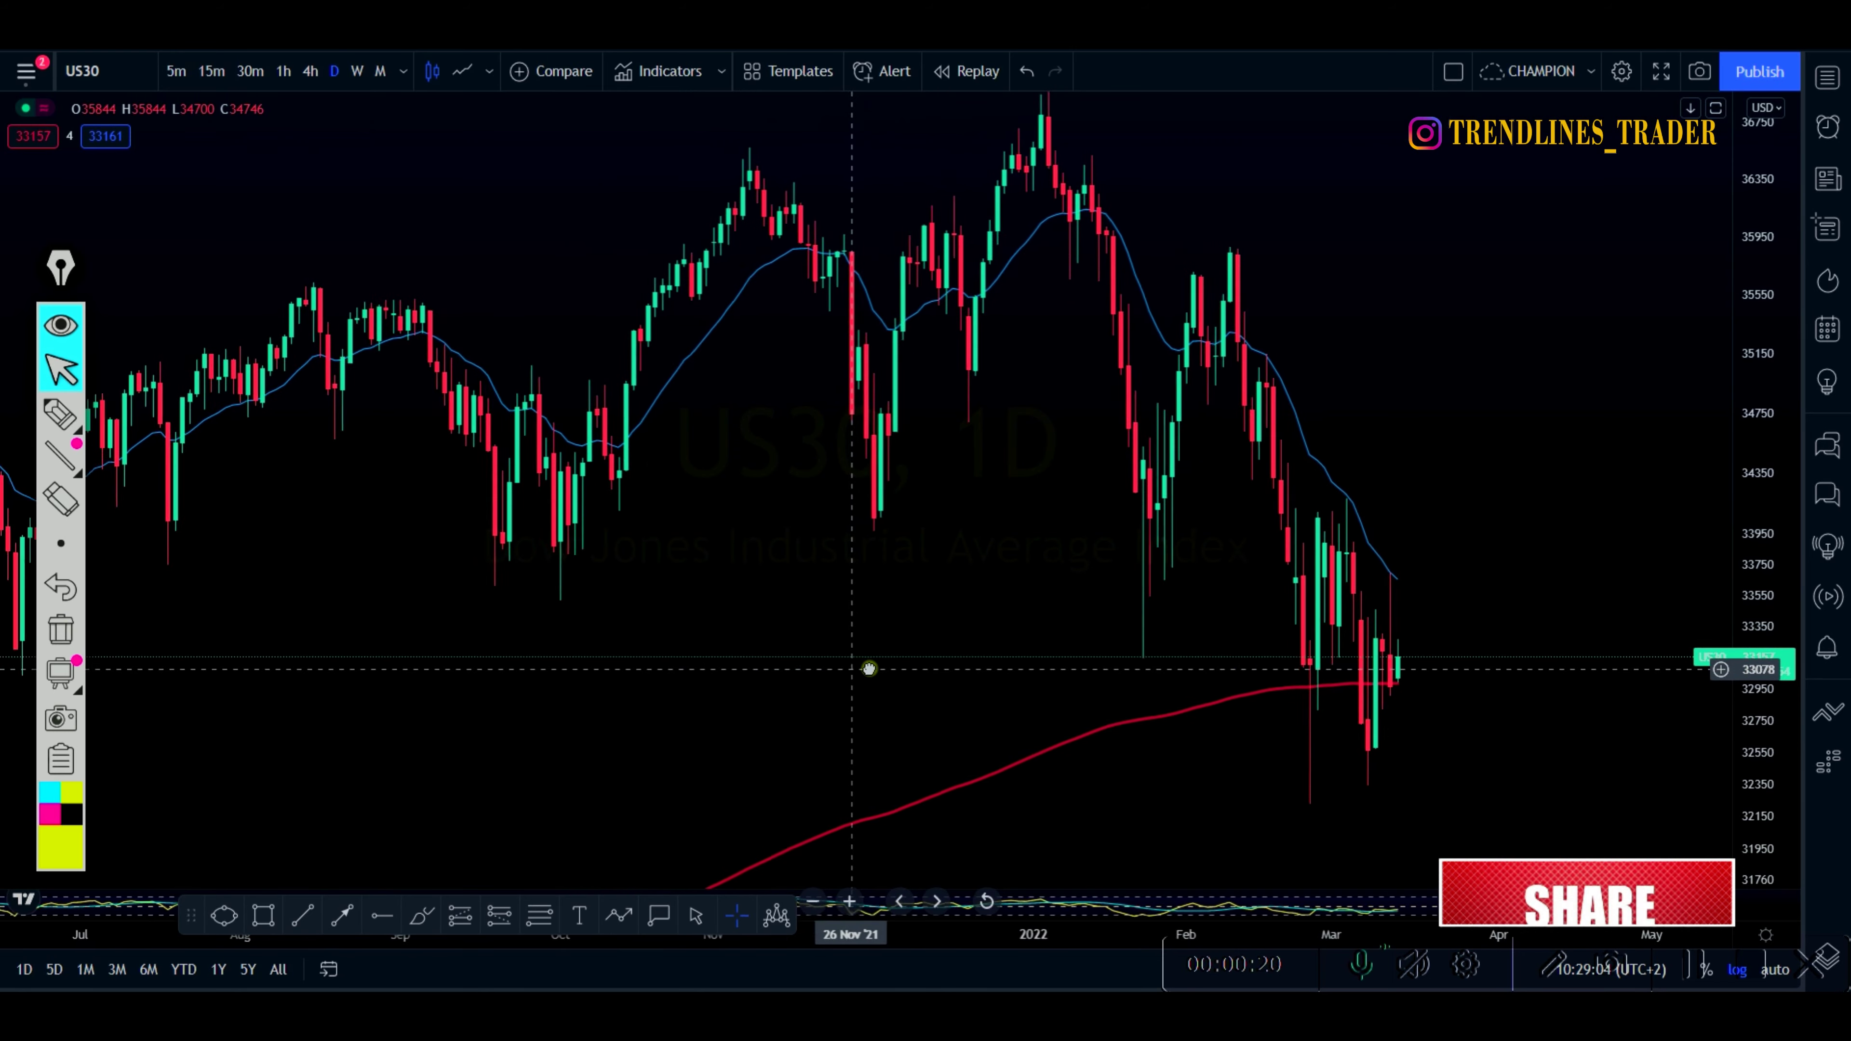
Examine the US30 daily chart's longer price history against its moving averages
{"action": "scroll", "coordinate": [959, 672], "scroll_direction": "down", "scroll_amount": 2}
{"action": "scroll", "coordinate": [959, 673], "scroll_direction": "down", "scroll_amount": 2}
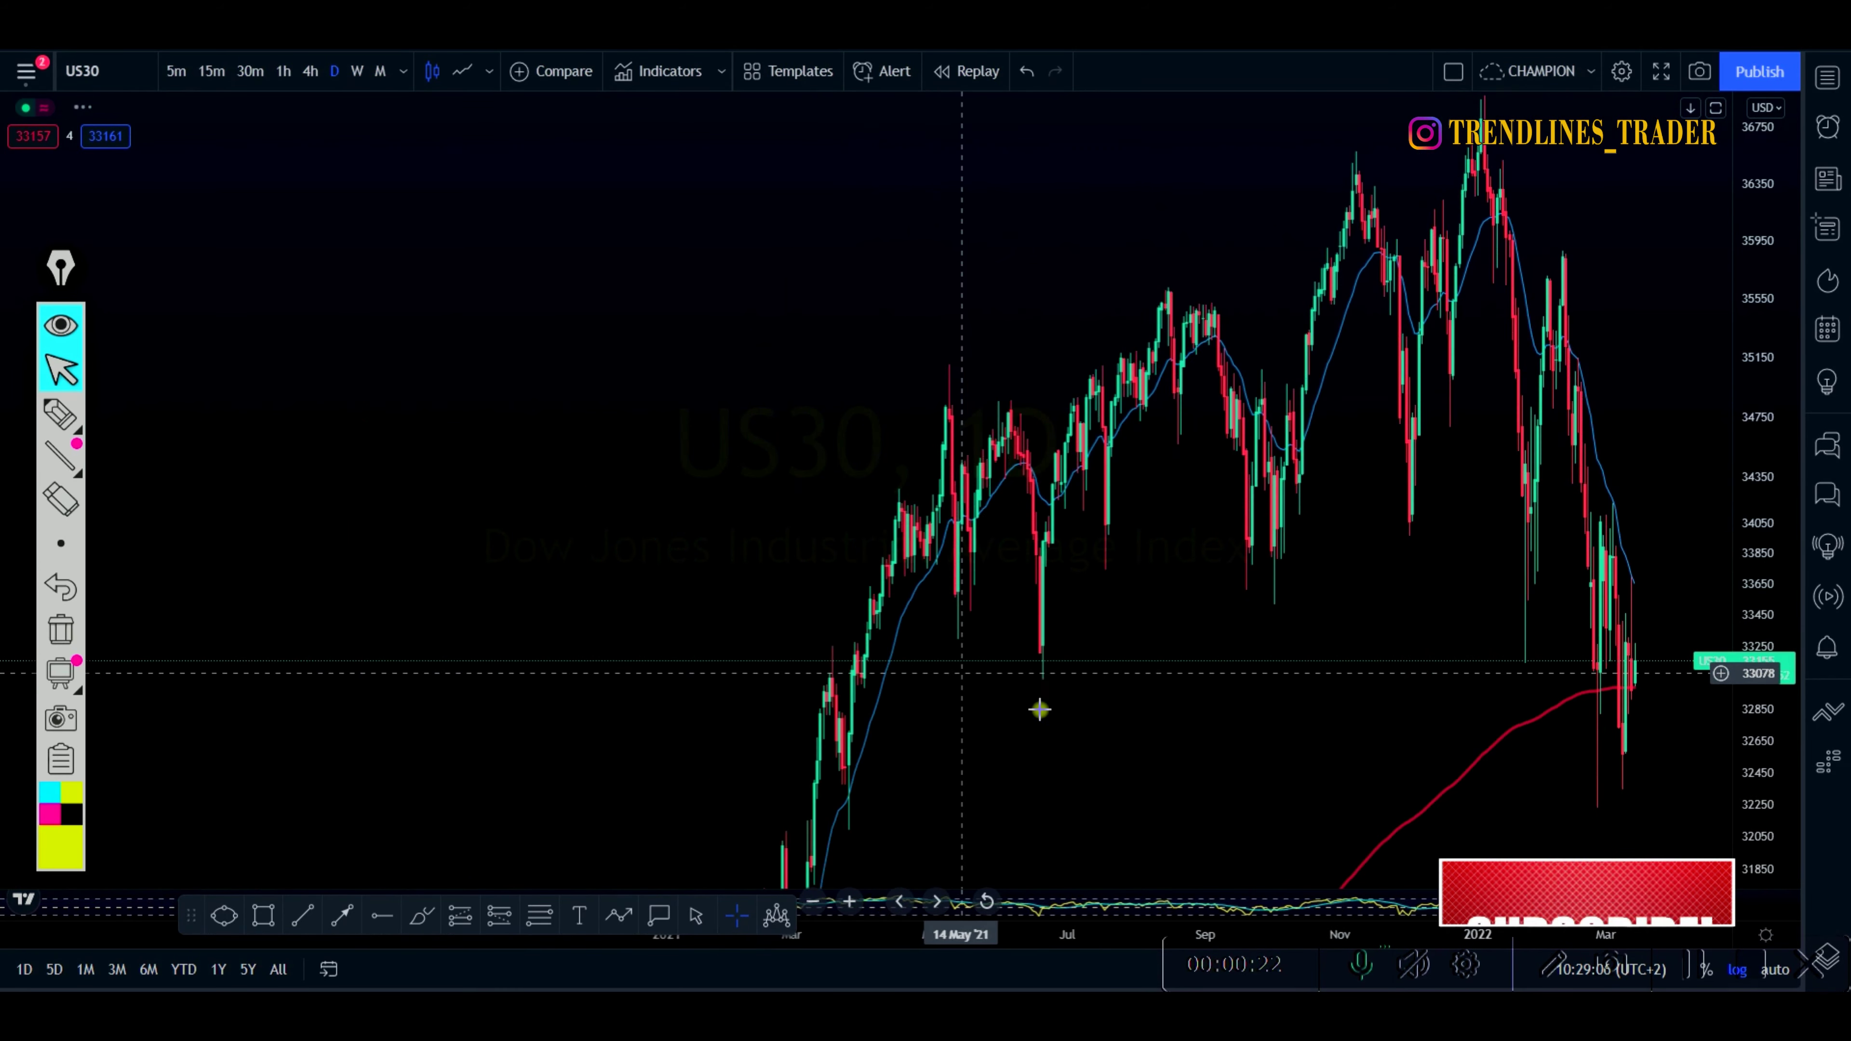
{"action": "left_click_drag", "start_coordinate": [1376, 815], "coordinate": [1169, 694]}
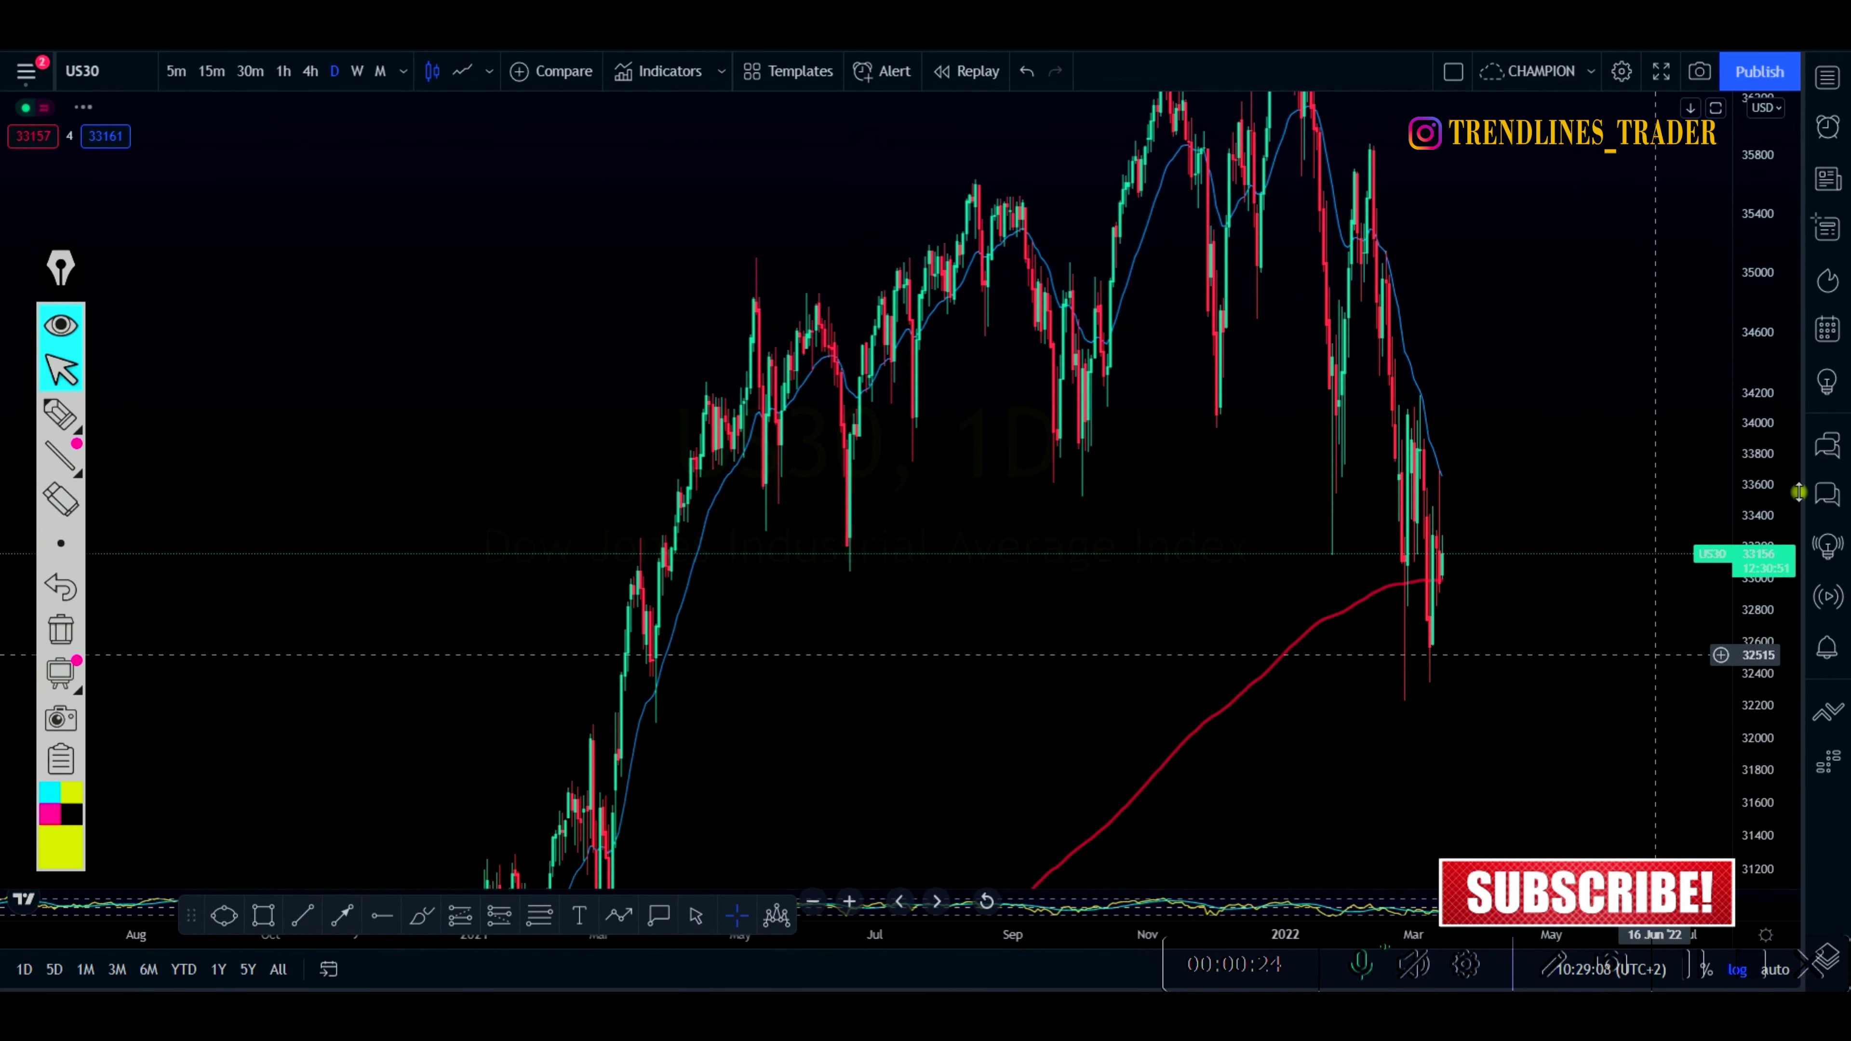
{"action": "right_click", "coordinate": [1475, 347]}
{"action": "left_click", "coordinate": [1495, 366]}
{"action": "scroll", "coordinate": [1216, 634], "scroll_direction": "down", "scroll_amount": 2}
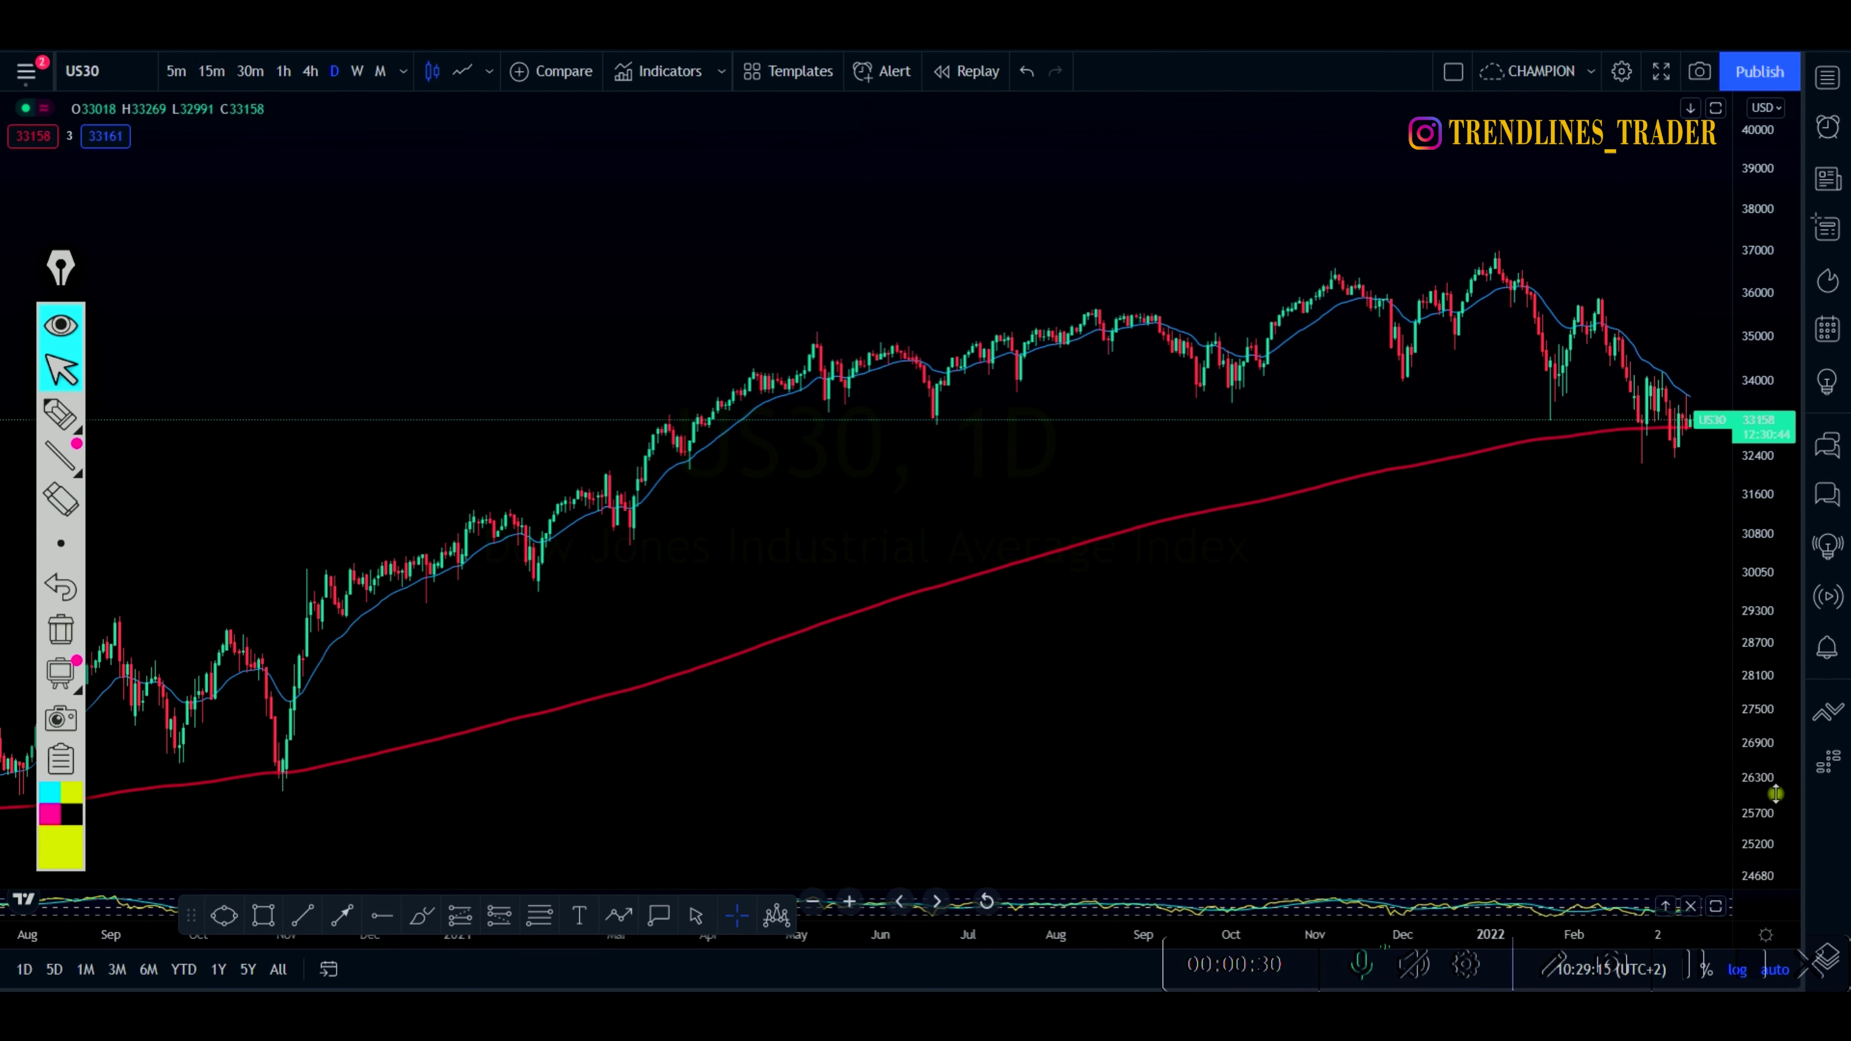
{"action": "left_click_drag", "start_coordinate": [1779, 775], "coordinate": [1326, 620]}
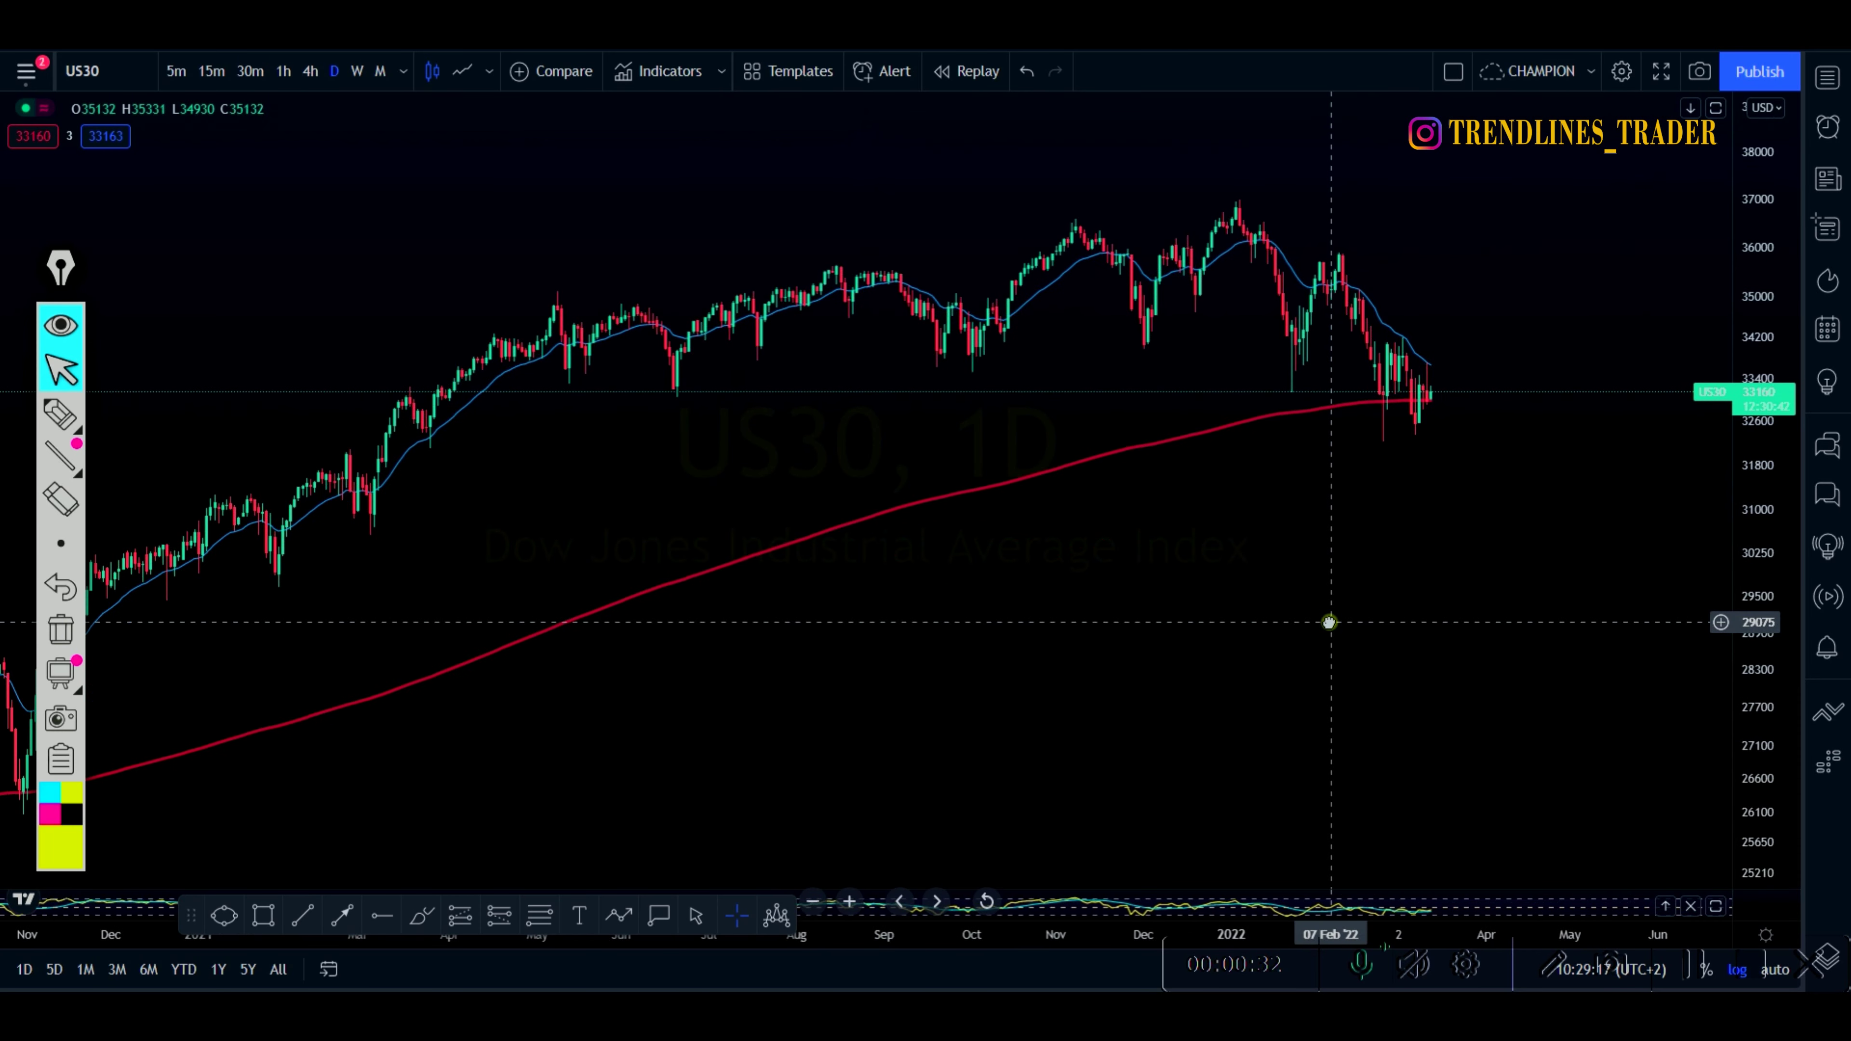
Mark the support level beneath the 2021 daily lows with yellow freehand pen lines, and clear the markings
{"action": "left_click", "coordinate": [60, 414]}
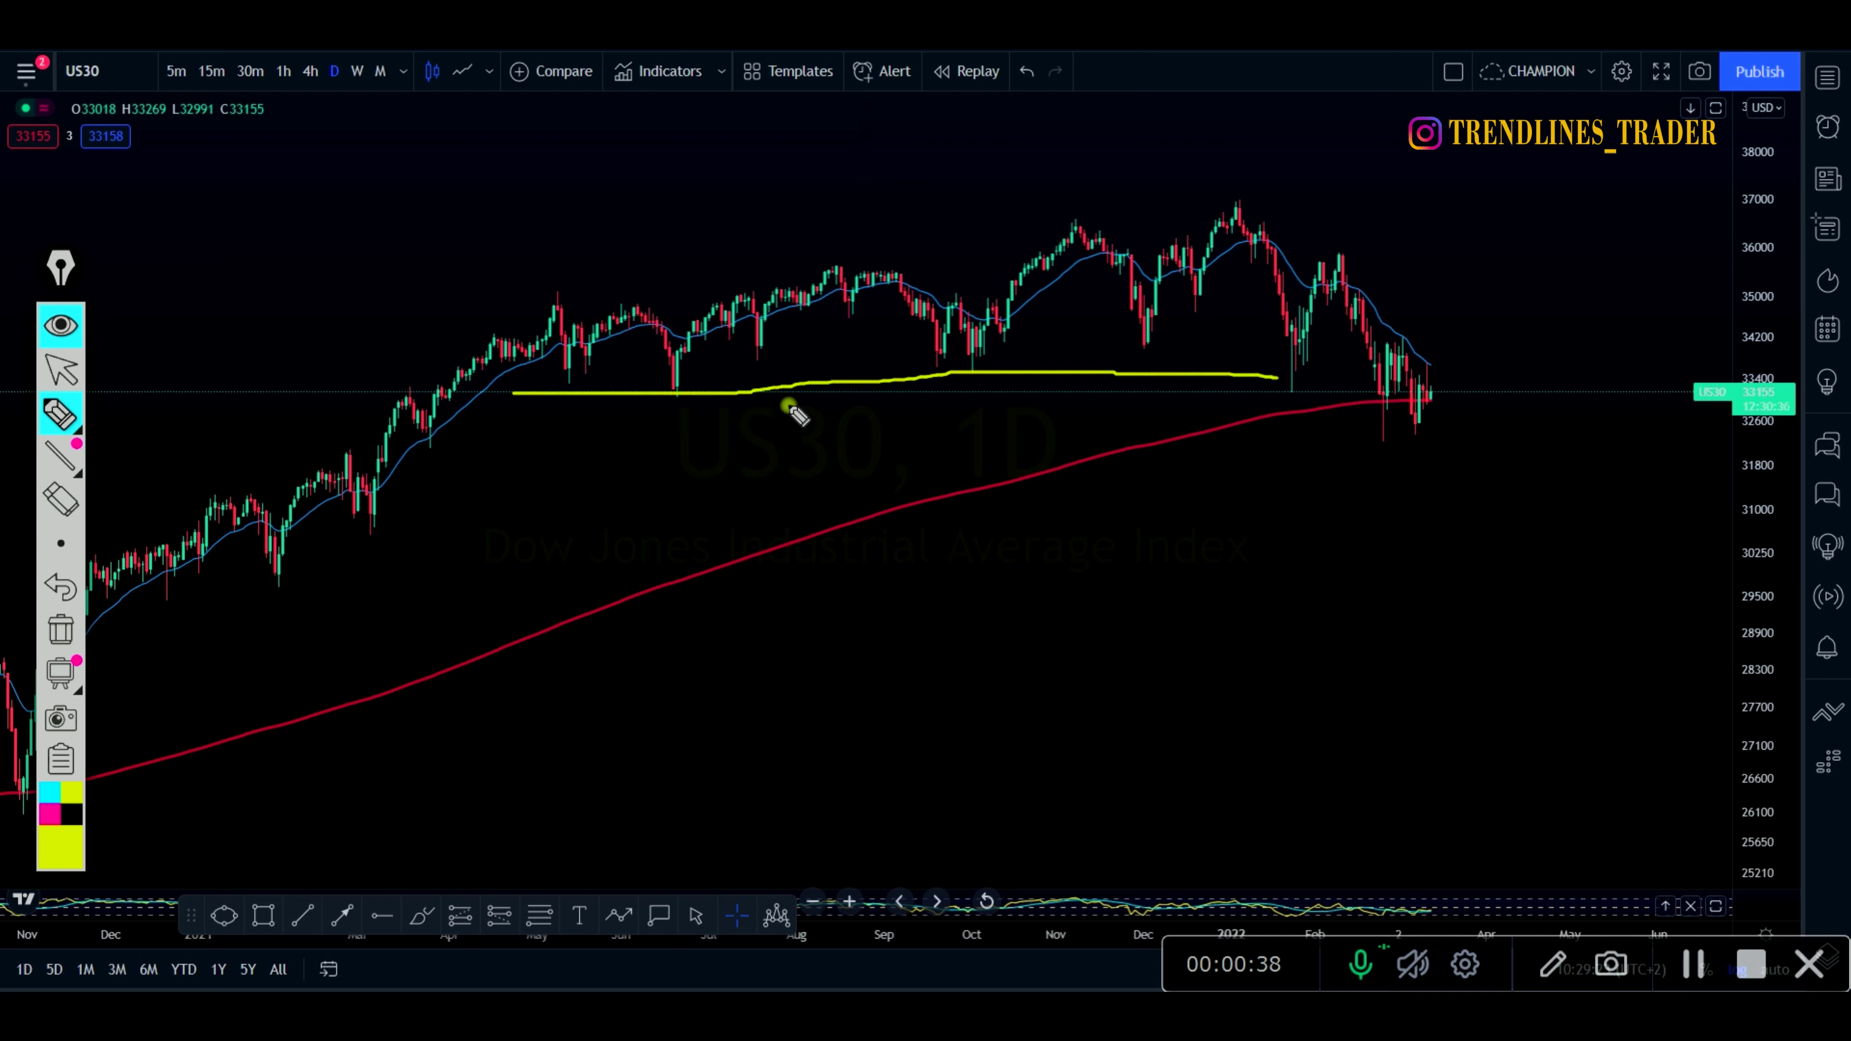
{"action": "left_click_drag", "start_coordinate": [879, 397], "coordinate": [1470, 414]}
{"action": "left_click_drag", "start_coordinate": [1318, 417], "coordinate": [654, 407]}
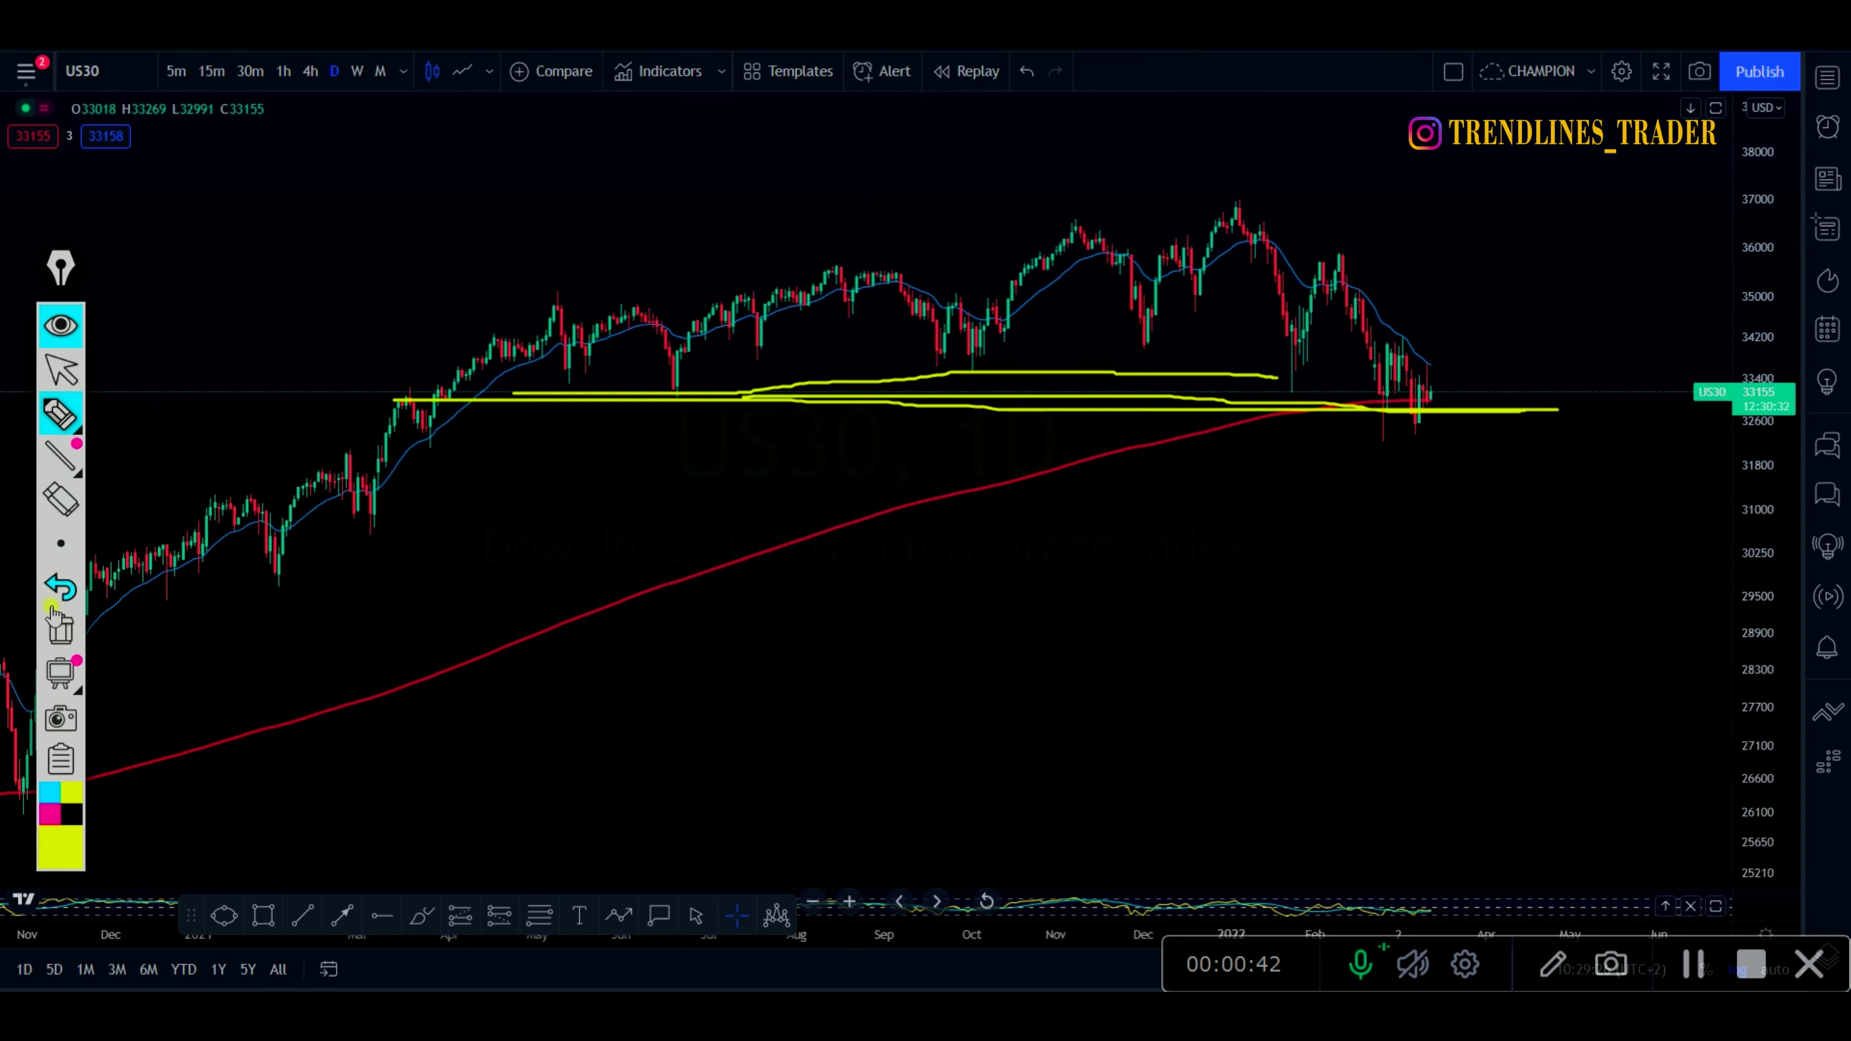
{"action": "left_click", "coordinate": [58, 633]}
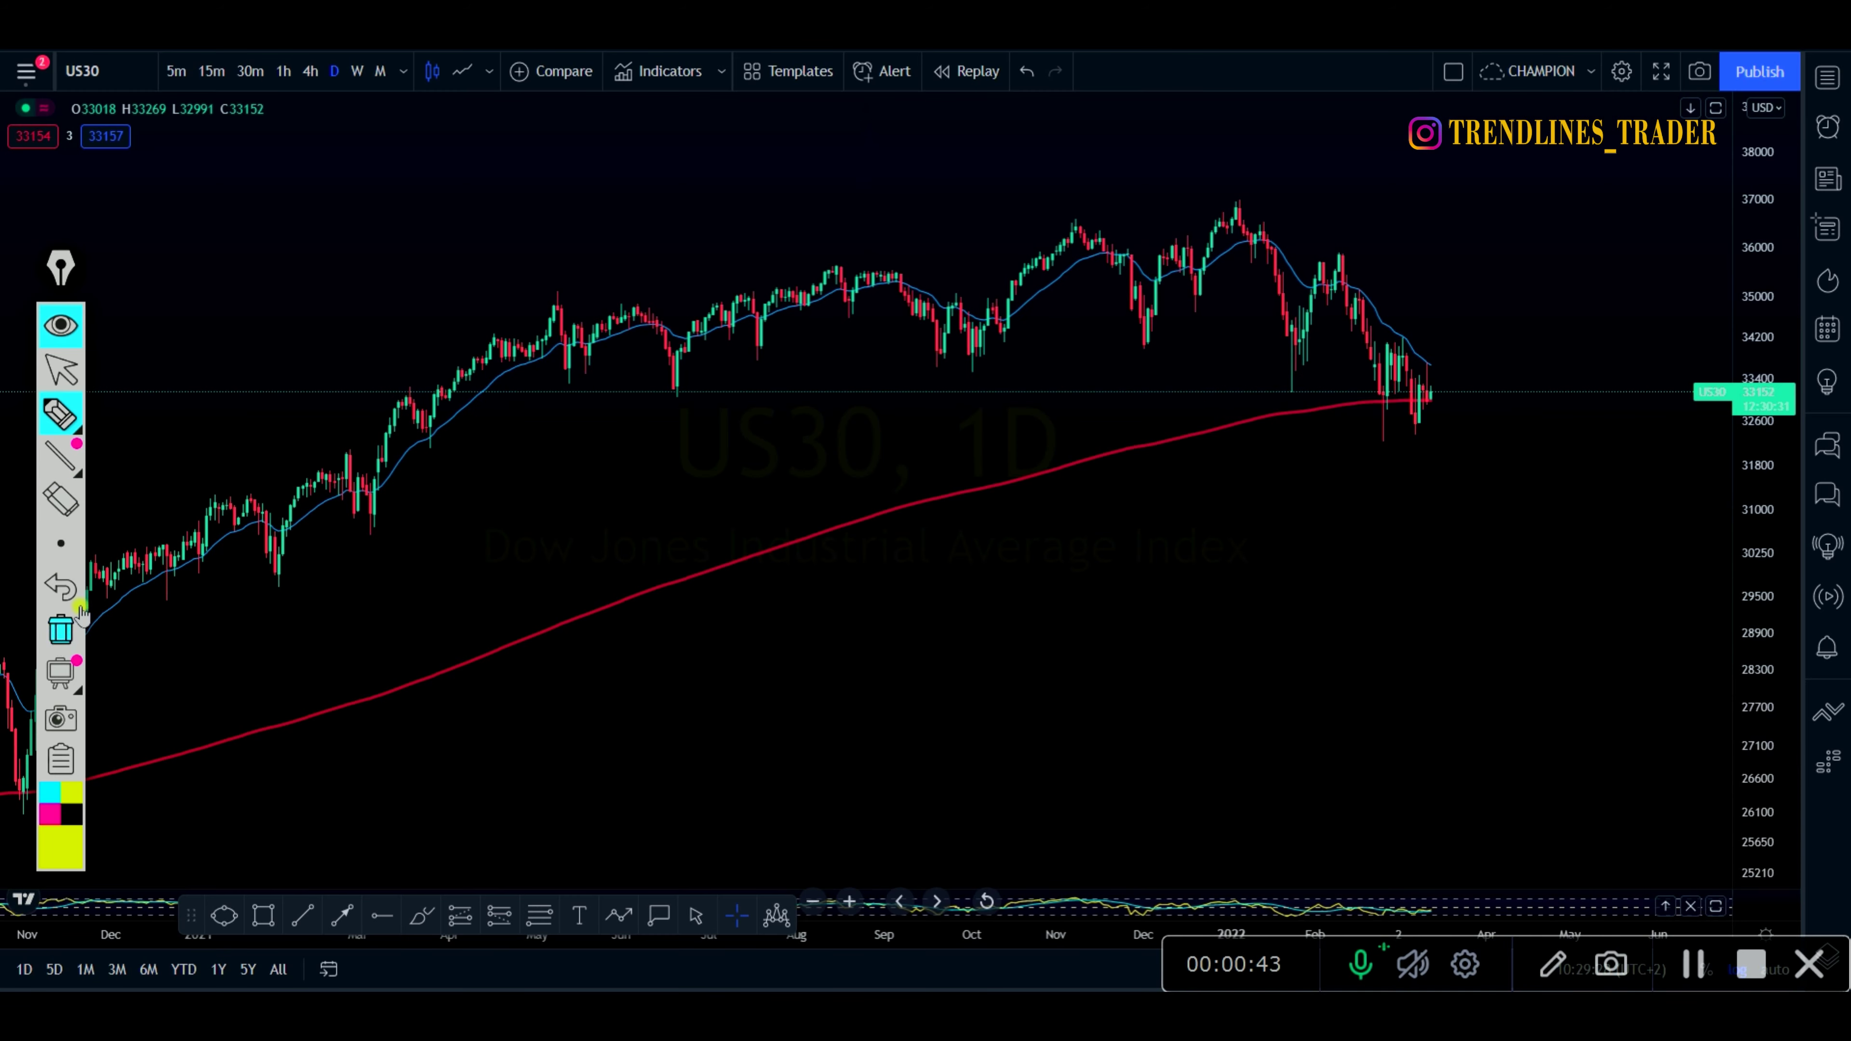
{"action": "left_click", "coordinate": [57, 344]}
{"action": "left_click", "coordinate": [65, 337]}
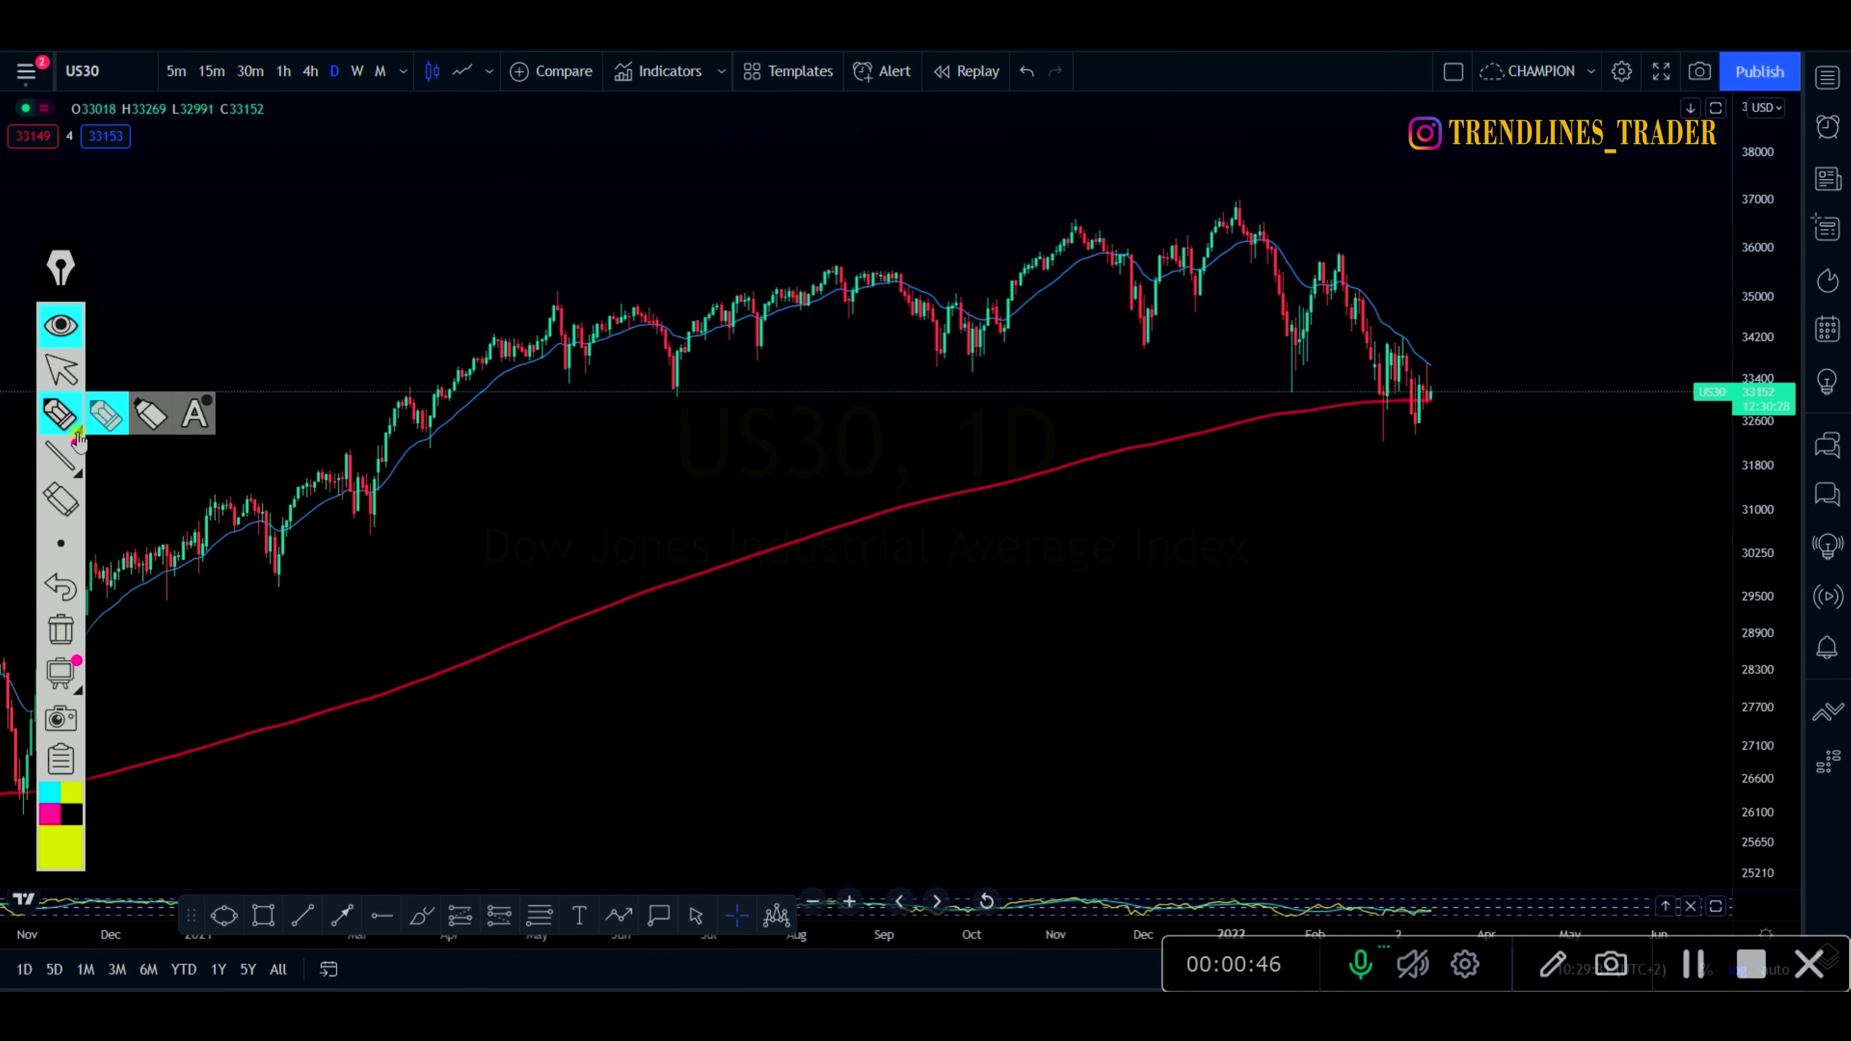
{"action": "left_click", "coordinate": [107, 457]}
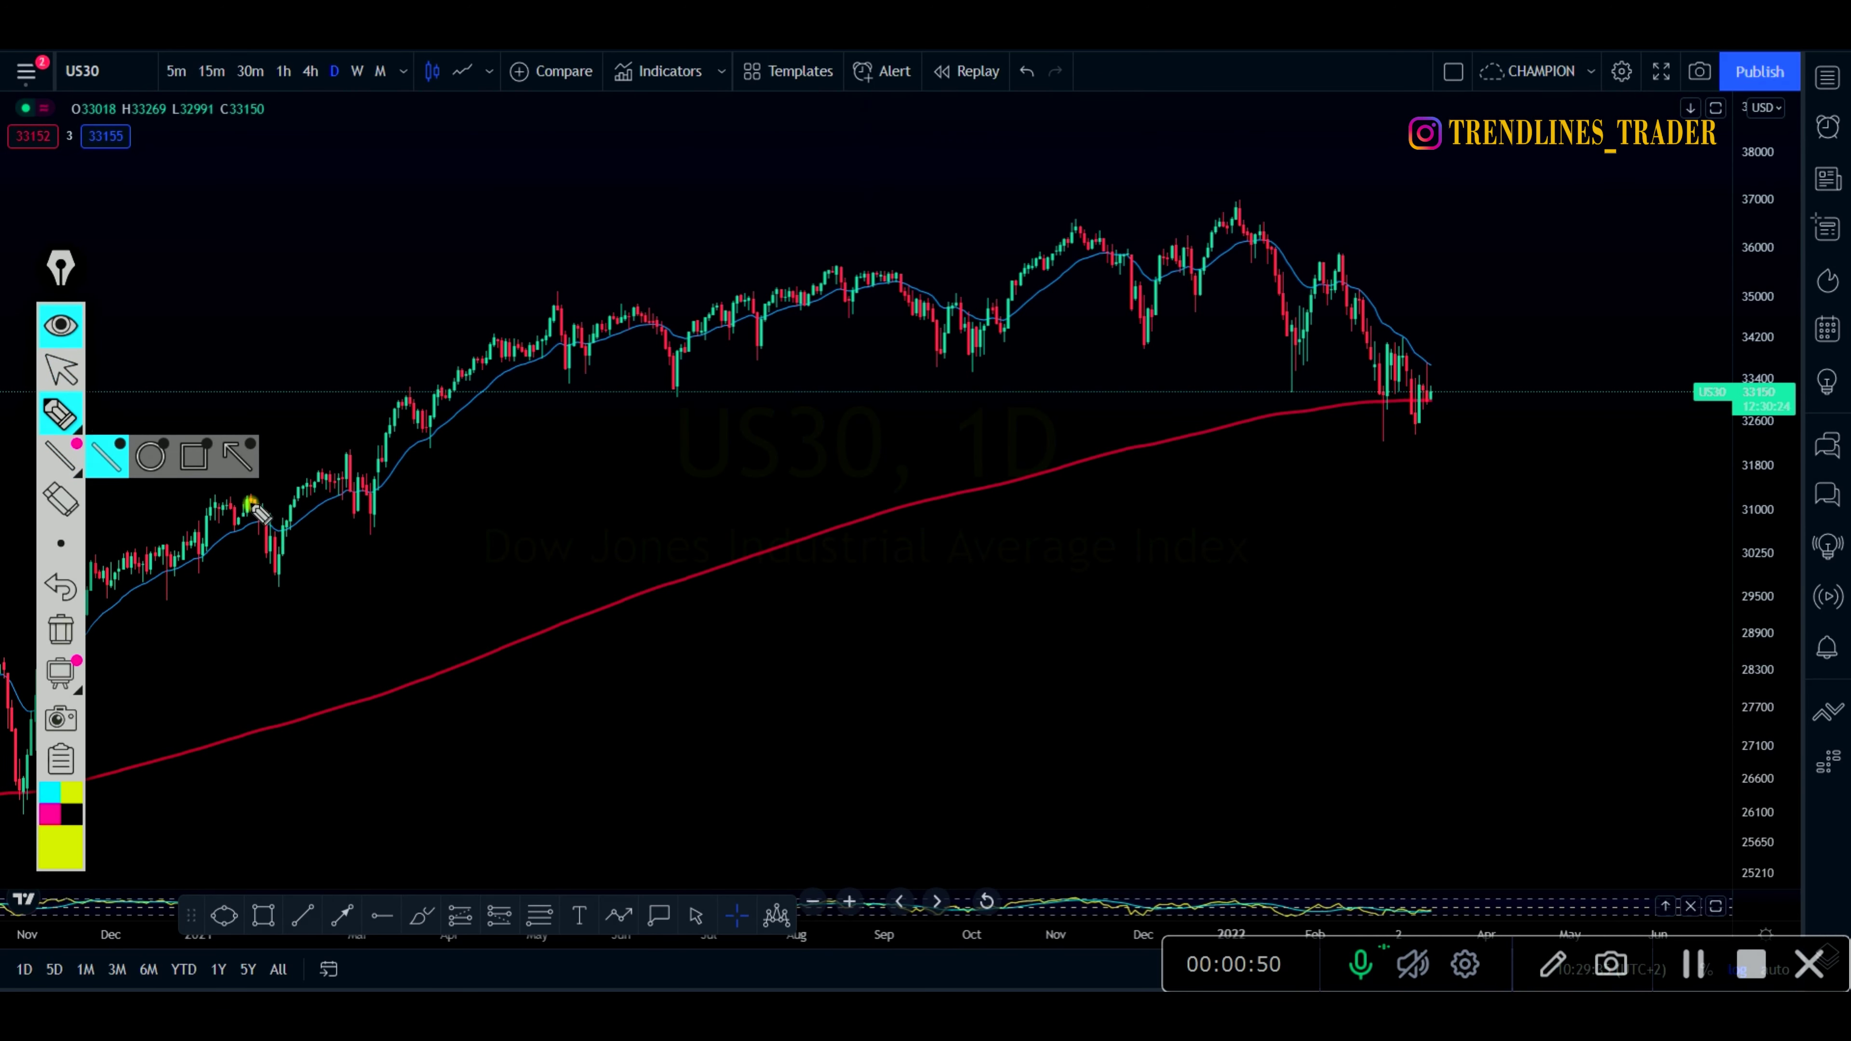
{"action": "mouse_move", "coordinate": [64, 412]}
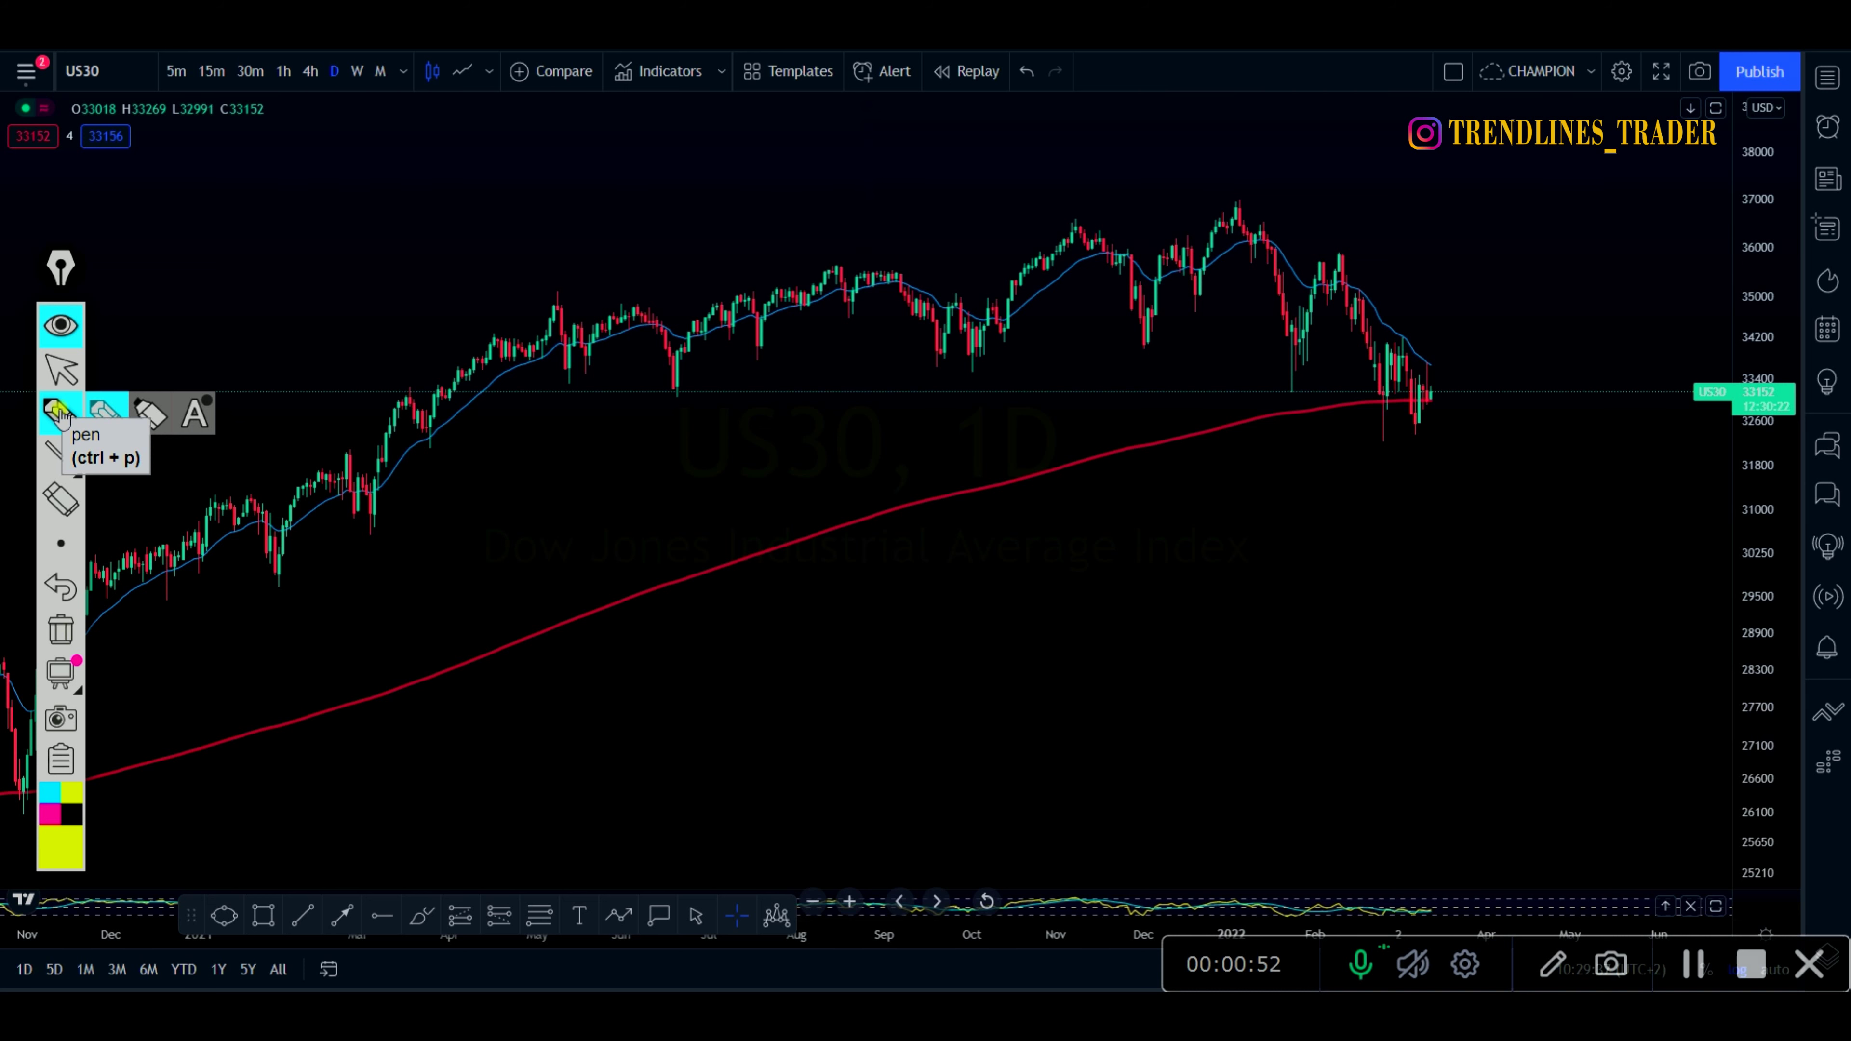
Draw a rectangular support zone on the daily chart from about 33200 down to 32962, spanning early March to early May 2021
{"action": "left_click", "coordinate": [61, 370]}
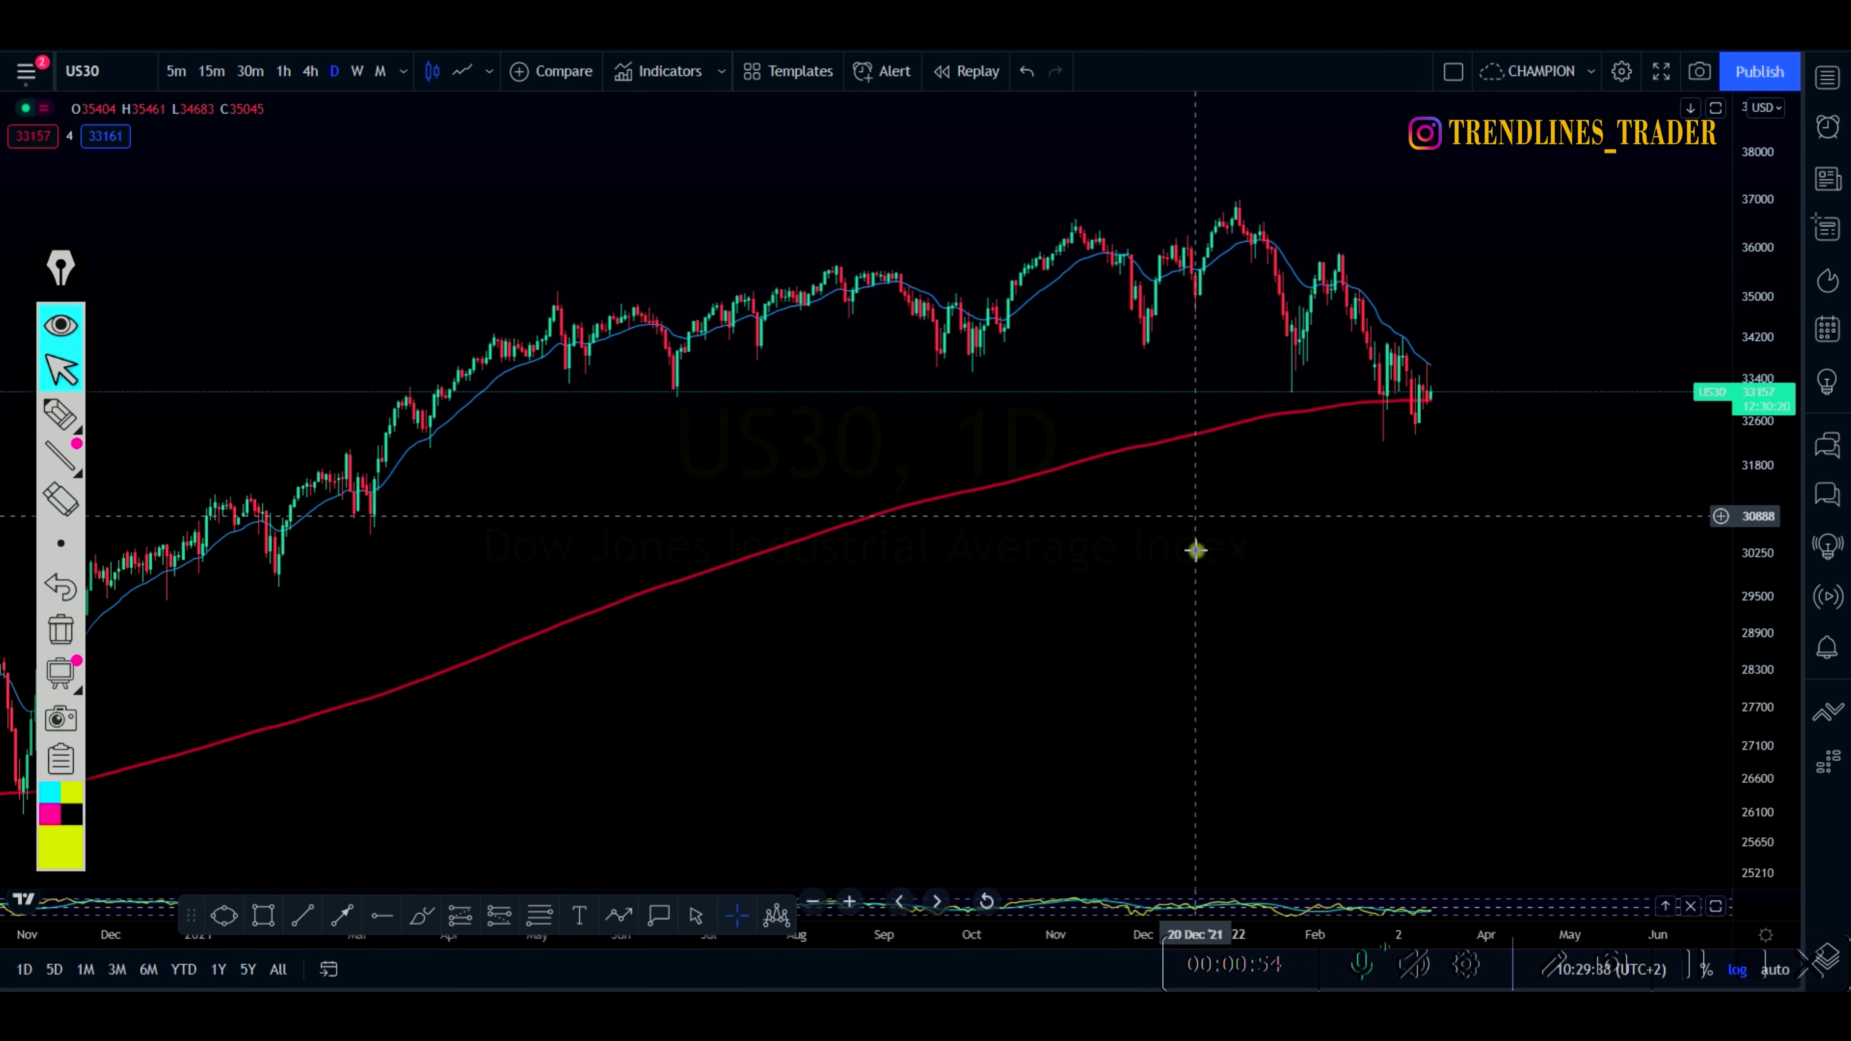
{"action": "left_click_drag", "start_coordinate": [1252, 521], "coordinate": [1164, 637]}
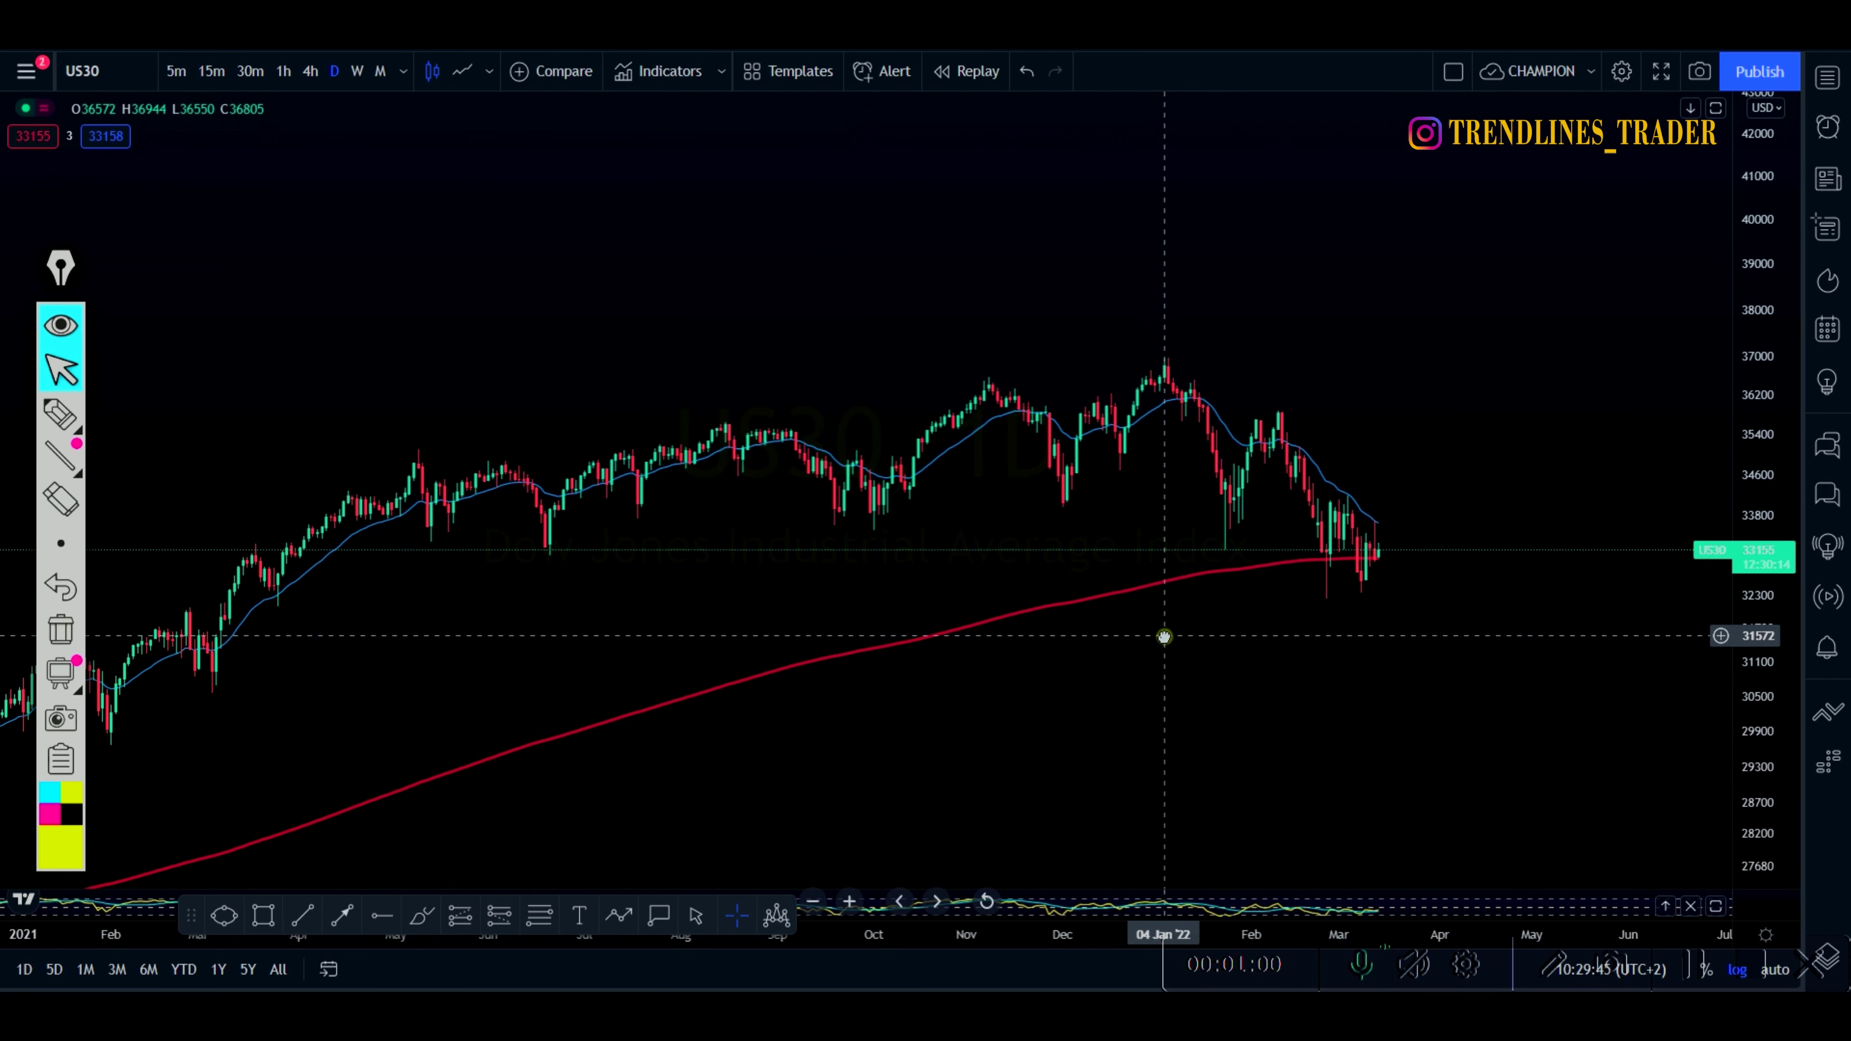
{"action": "left_click_drag", "start_coordinate": [1777, 730], "coordinate": [1772, 724]}
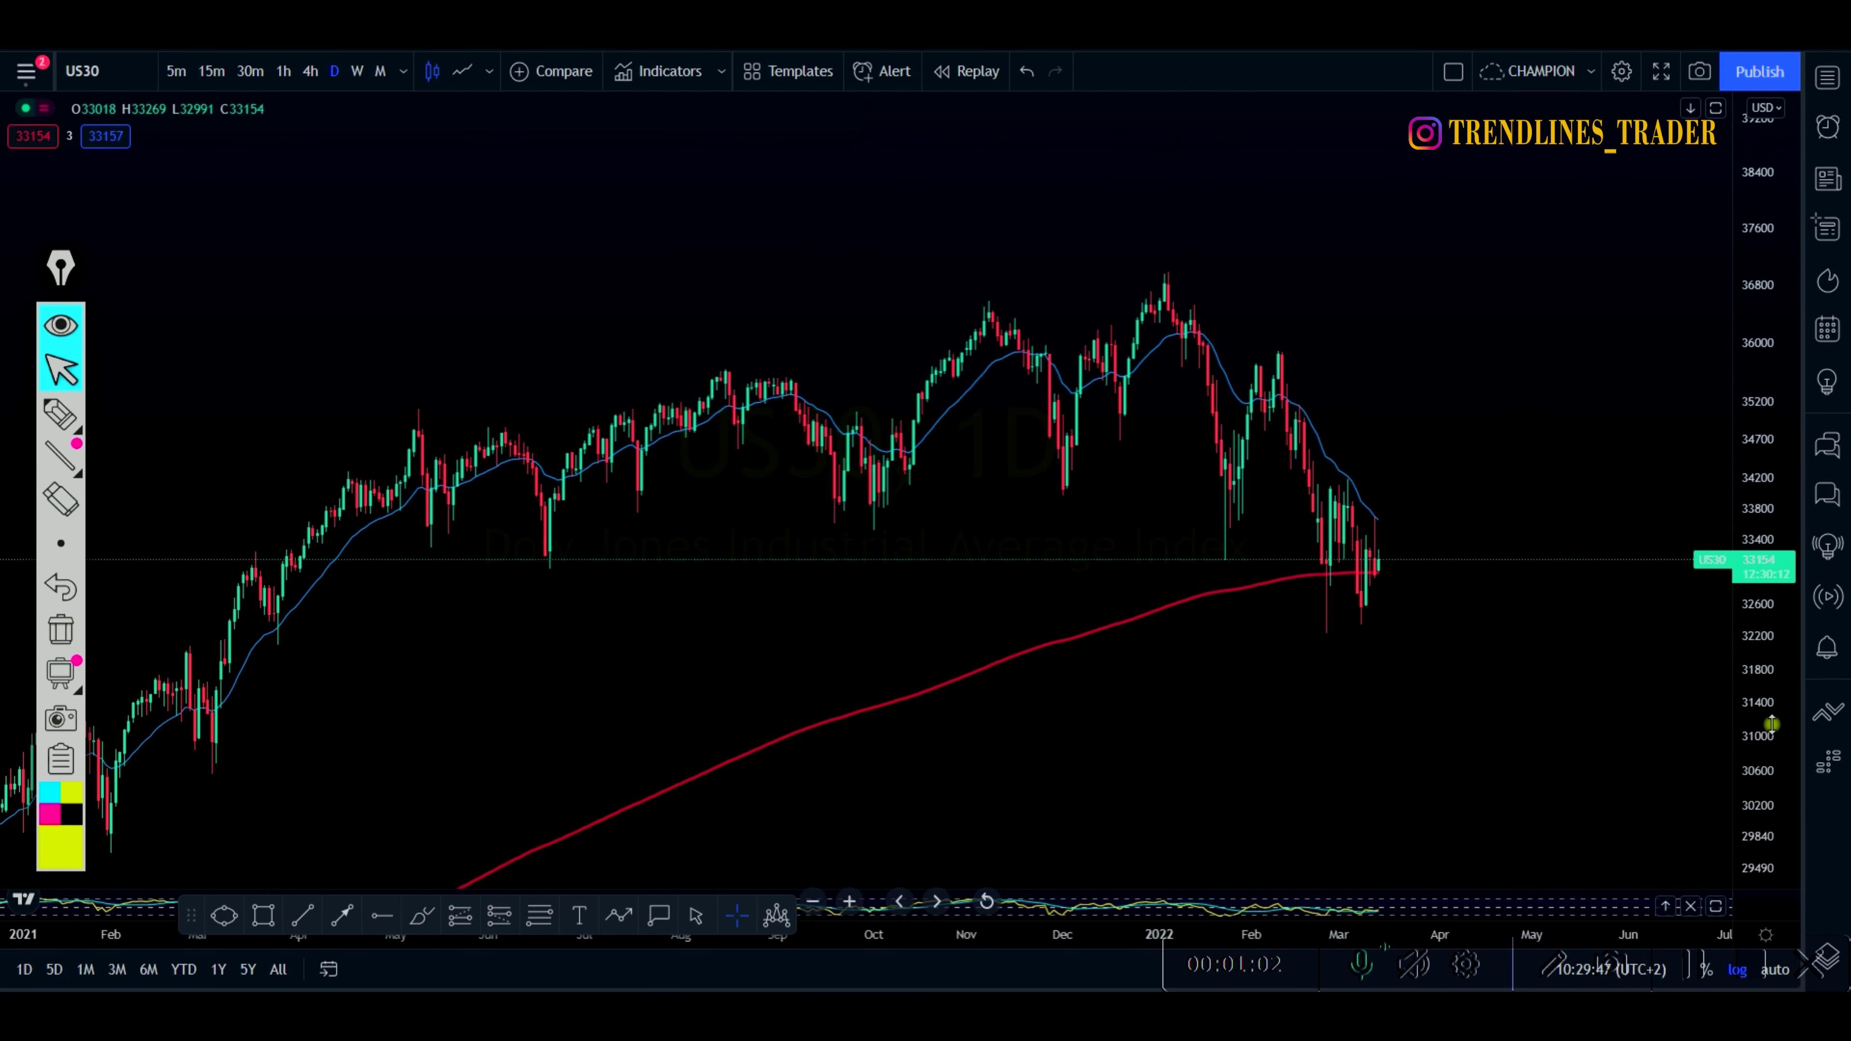
{"action": "left_click_drag", "start_coordinate": [1066, 715], "coordinate": [1169, 716]}
{"action": "scroll", "coordinate": [1169, 715], "scroll_direction": "down", "scroll_amount": 2}
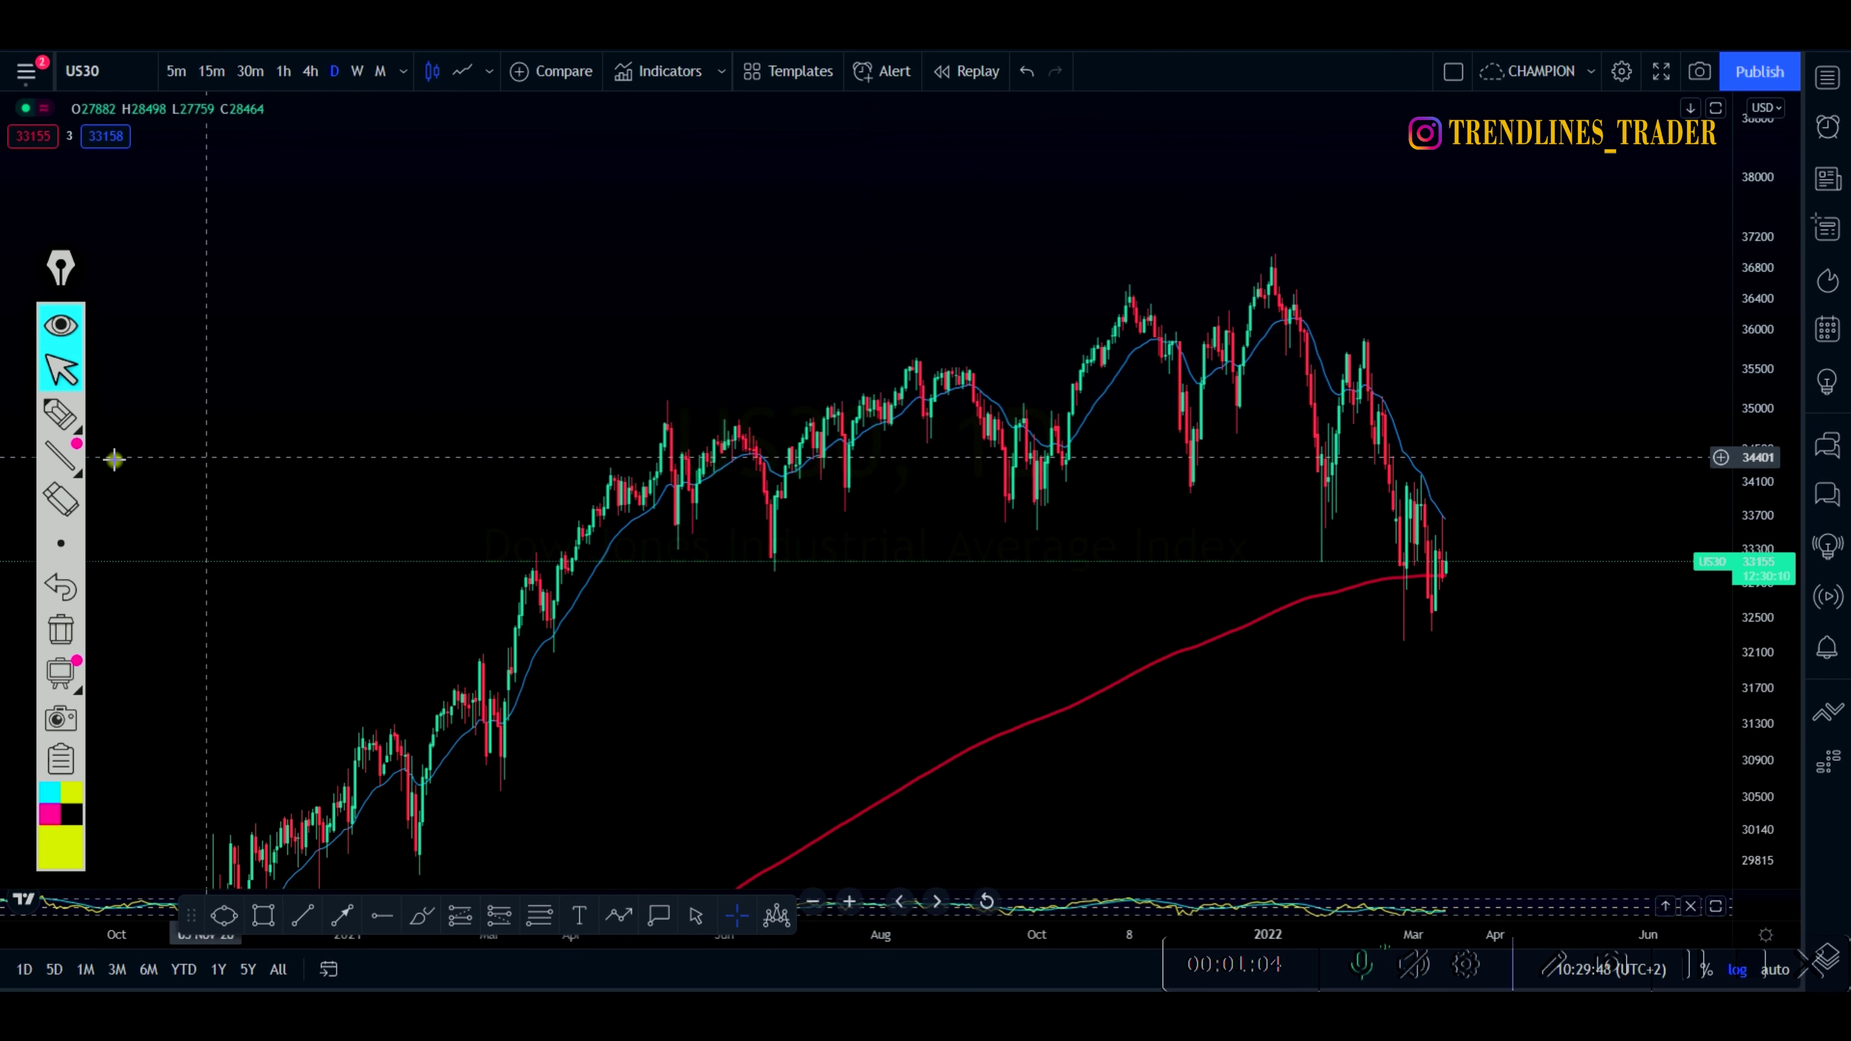
{"action": "left_click", "coordinate": [264, 915]}
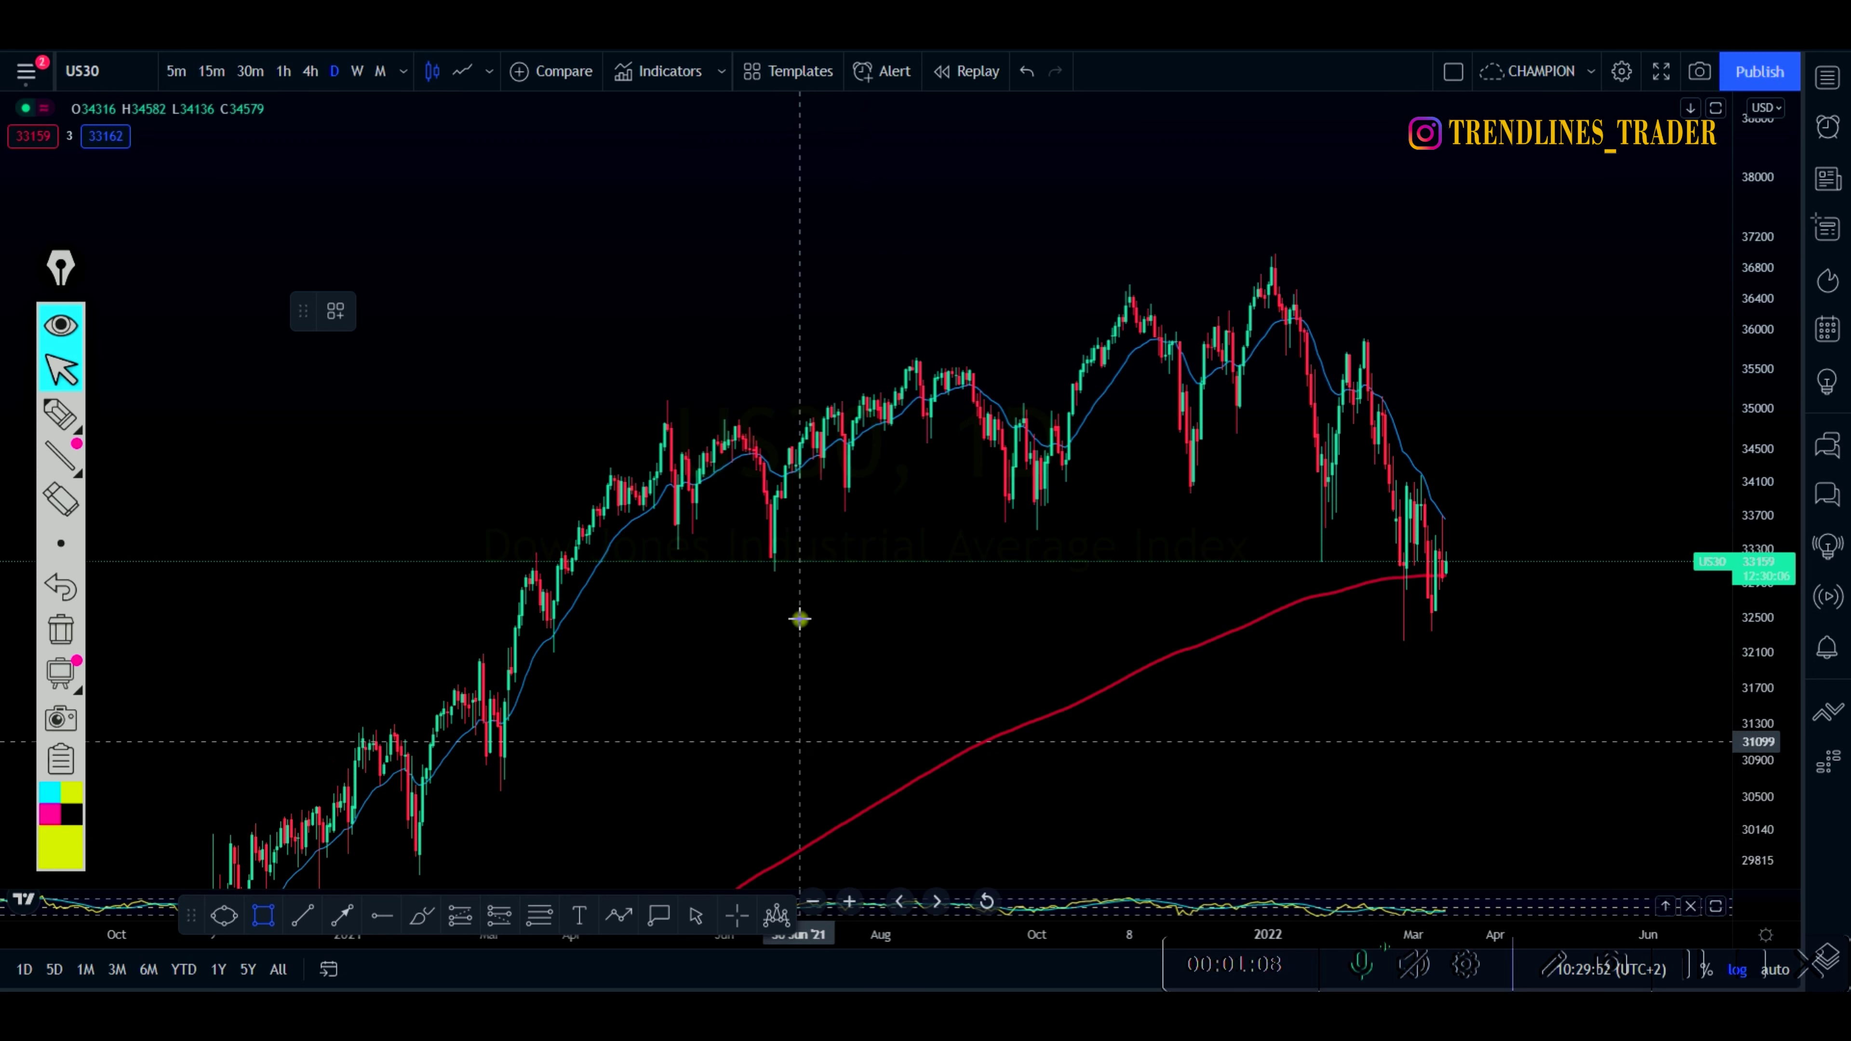
{"action": "left_click", "coordinate": [500, 559]}
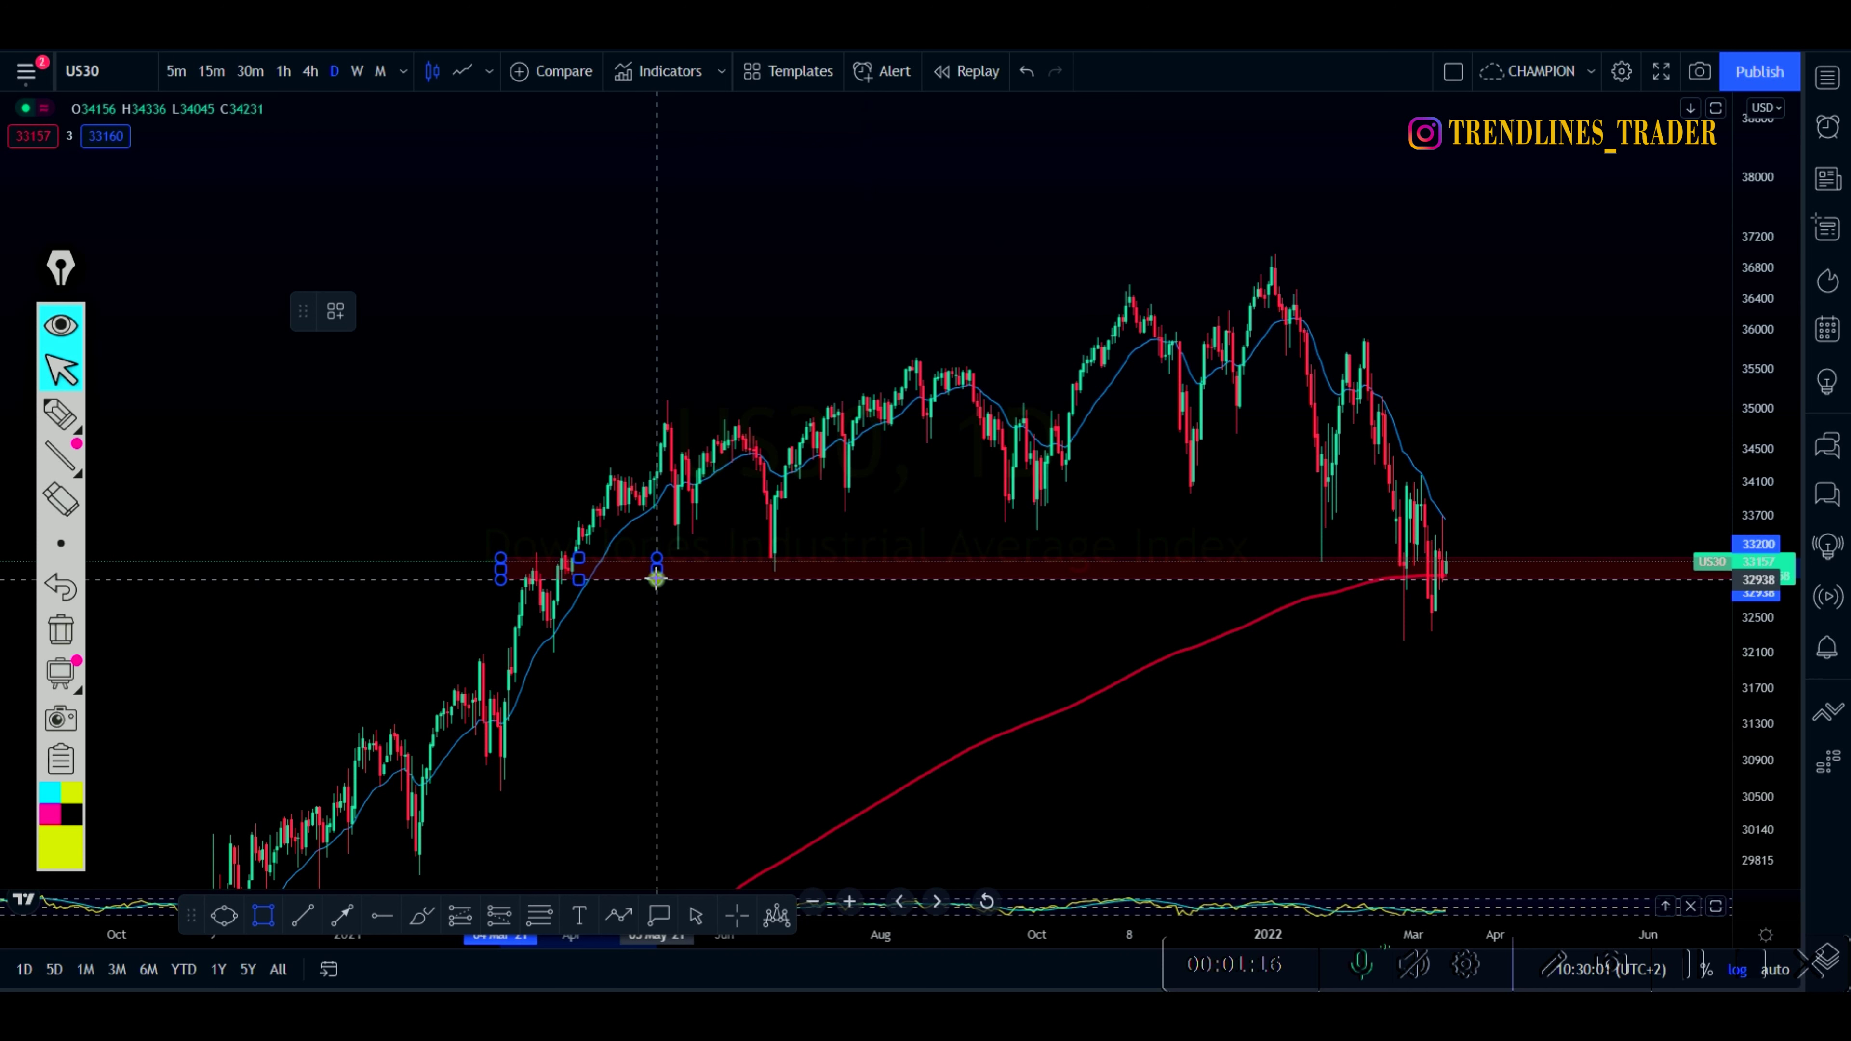
{"action": "left_click", "coordinate": [657, 576]}
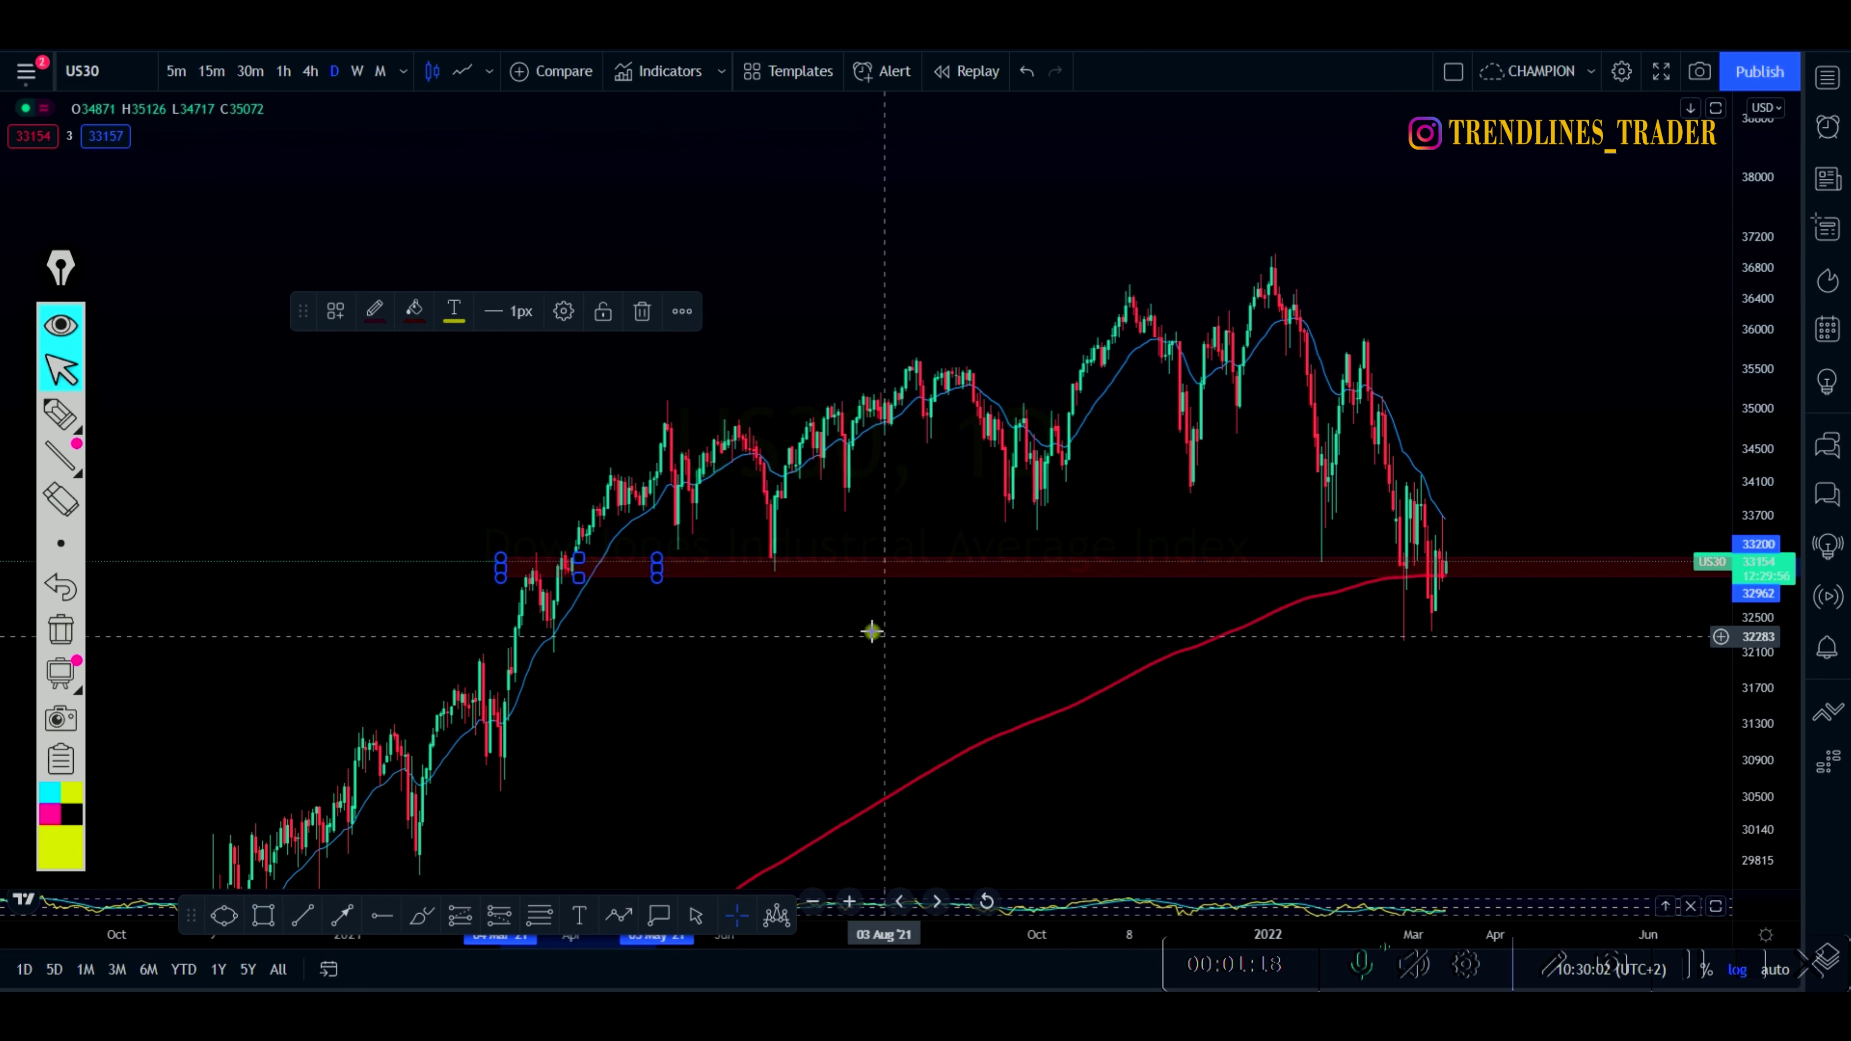
{"action": "left_click", "coordinate": [798, 632]}
{"action": "scroll", "coordinate": [995, 682], "scroll_direction": "up", "scroll_amount": 2}
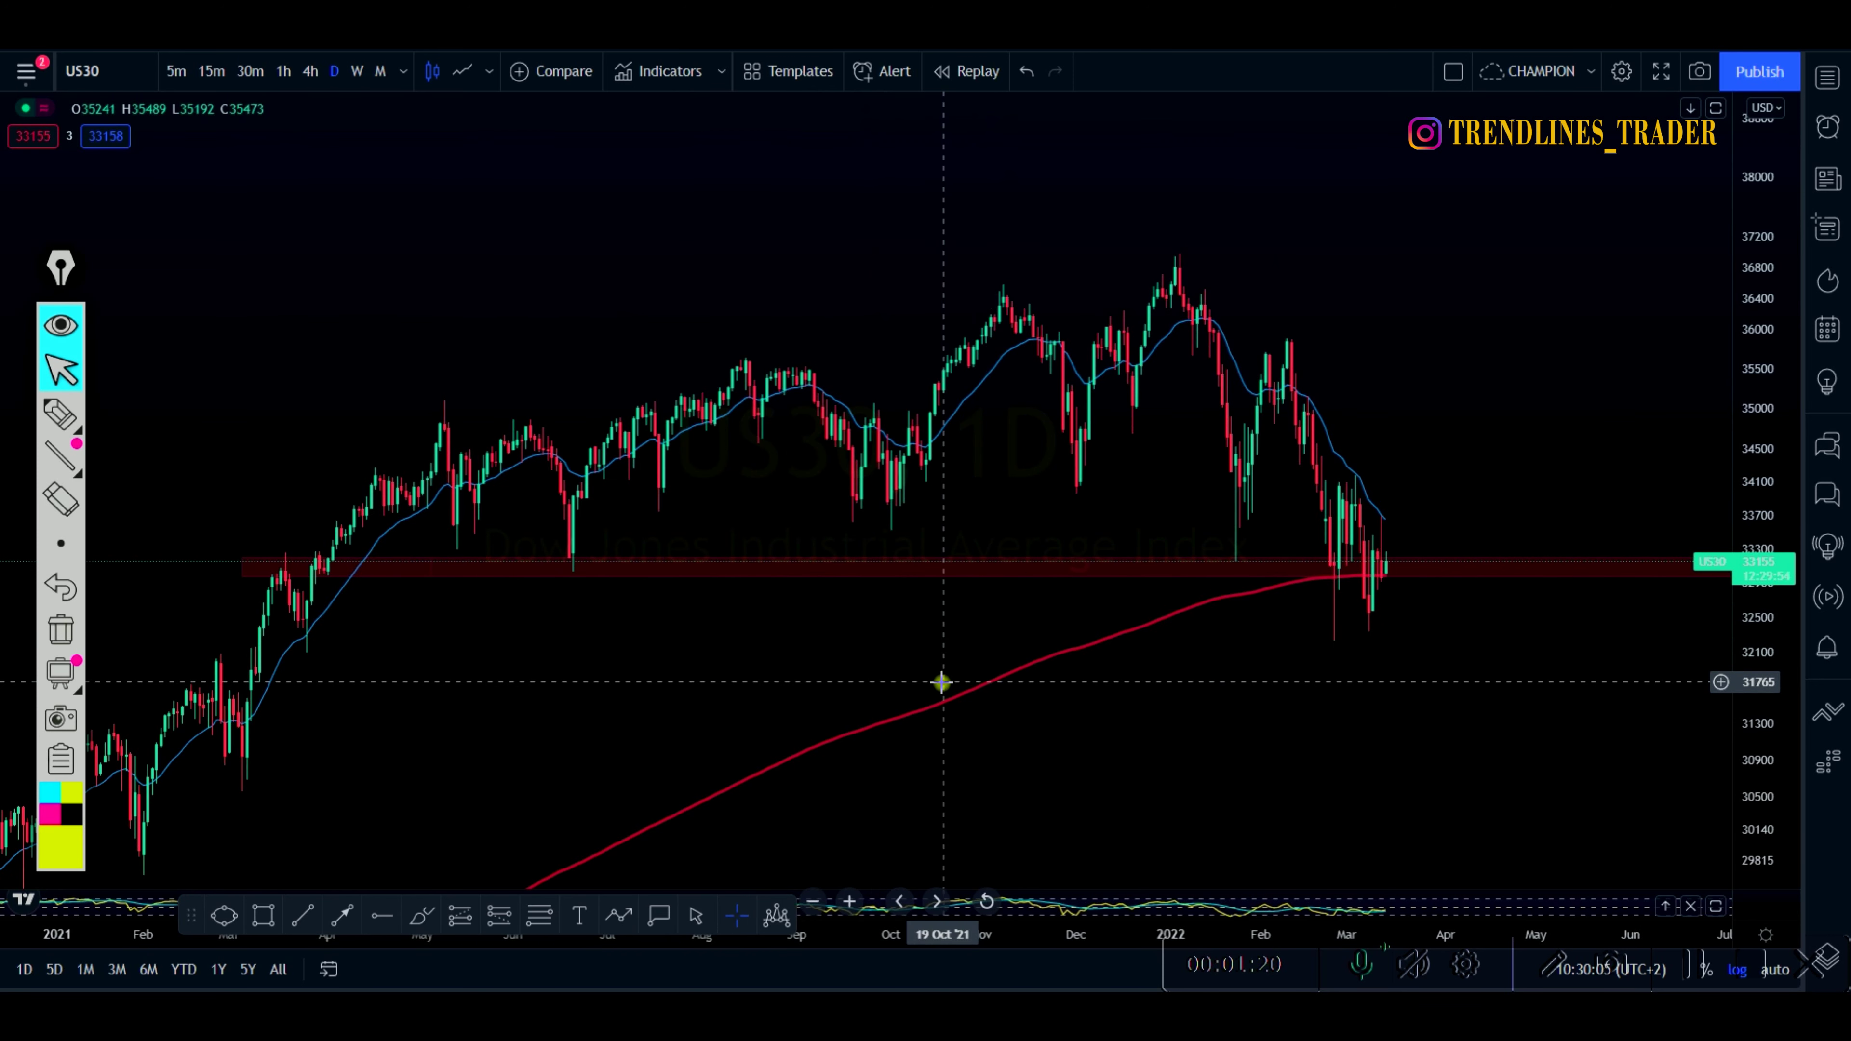
Sketch yellow freehand arcs showing the daily price swings bouncing off the support zone, and clear the drawing
{"action": "left_click_drag", "start_coordinate": [772, 655], "coordinate": [913, 657]}
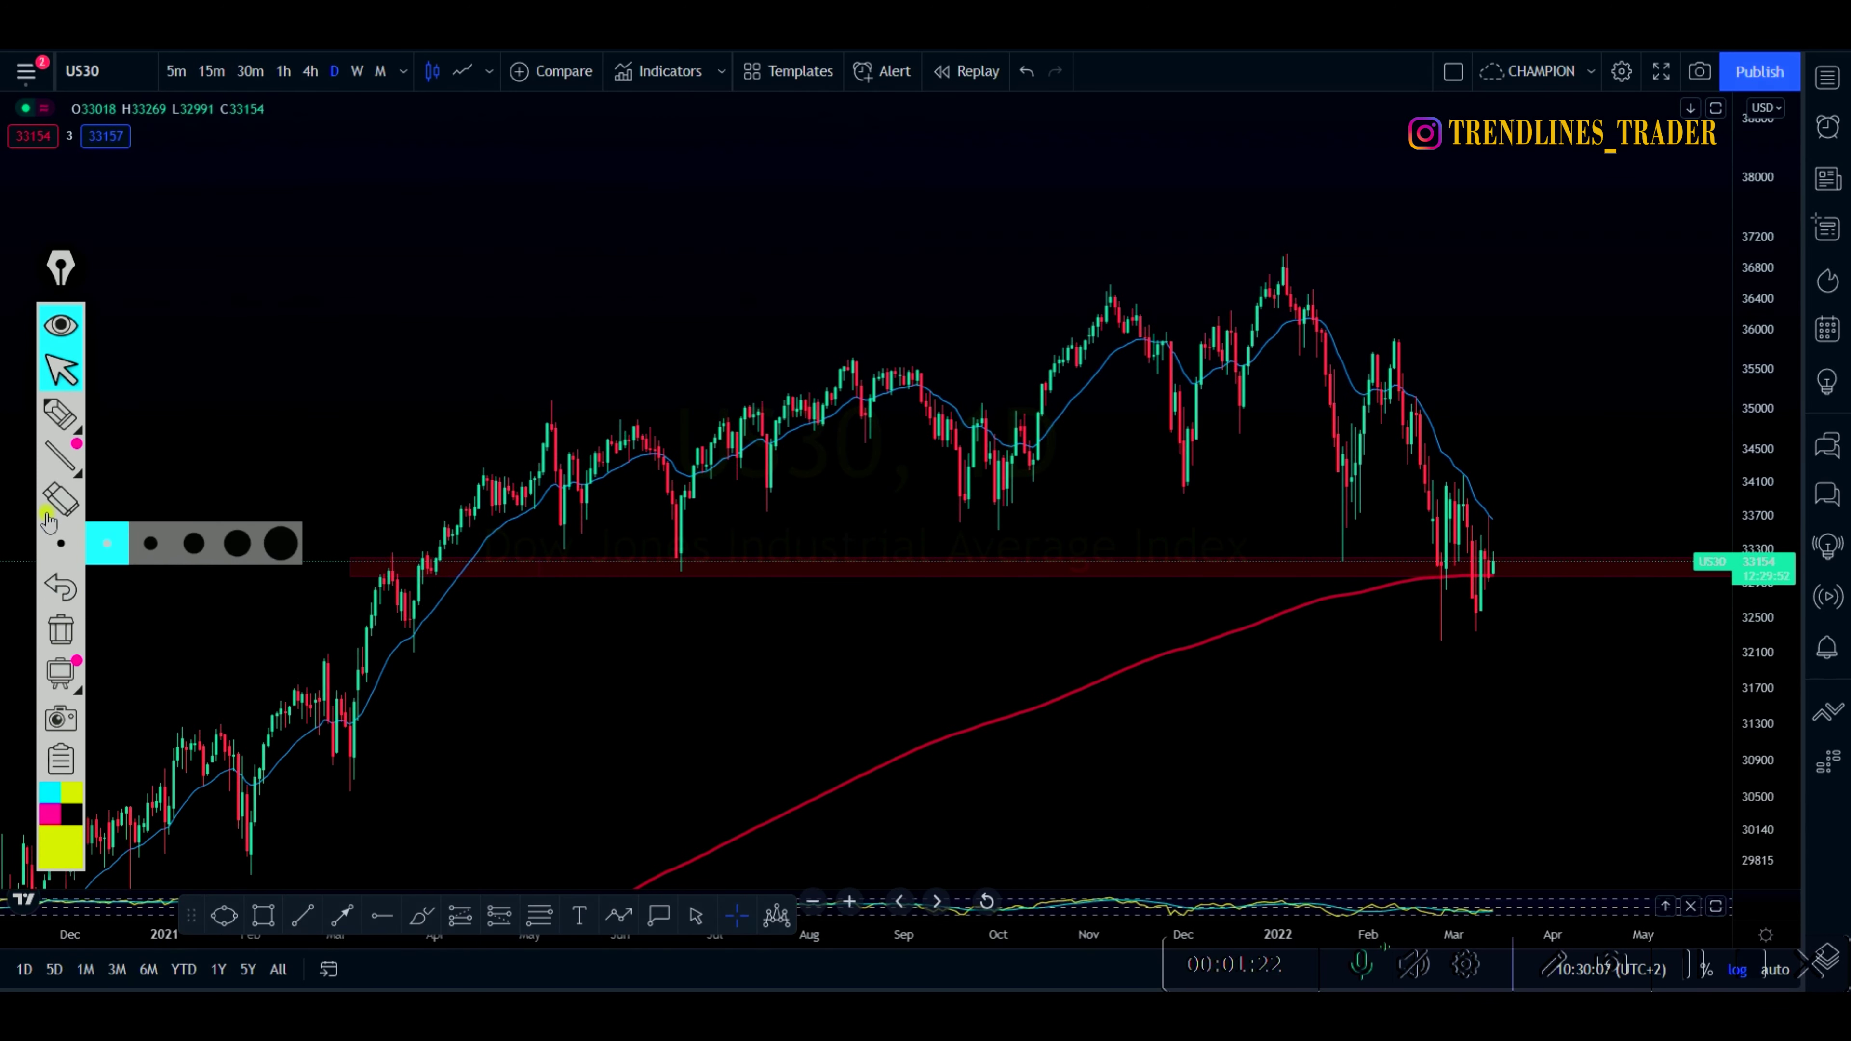
{"action": "left_click", "coordinate": [60, 414]}
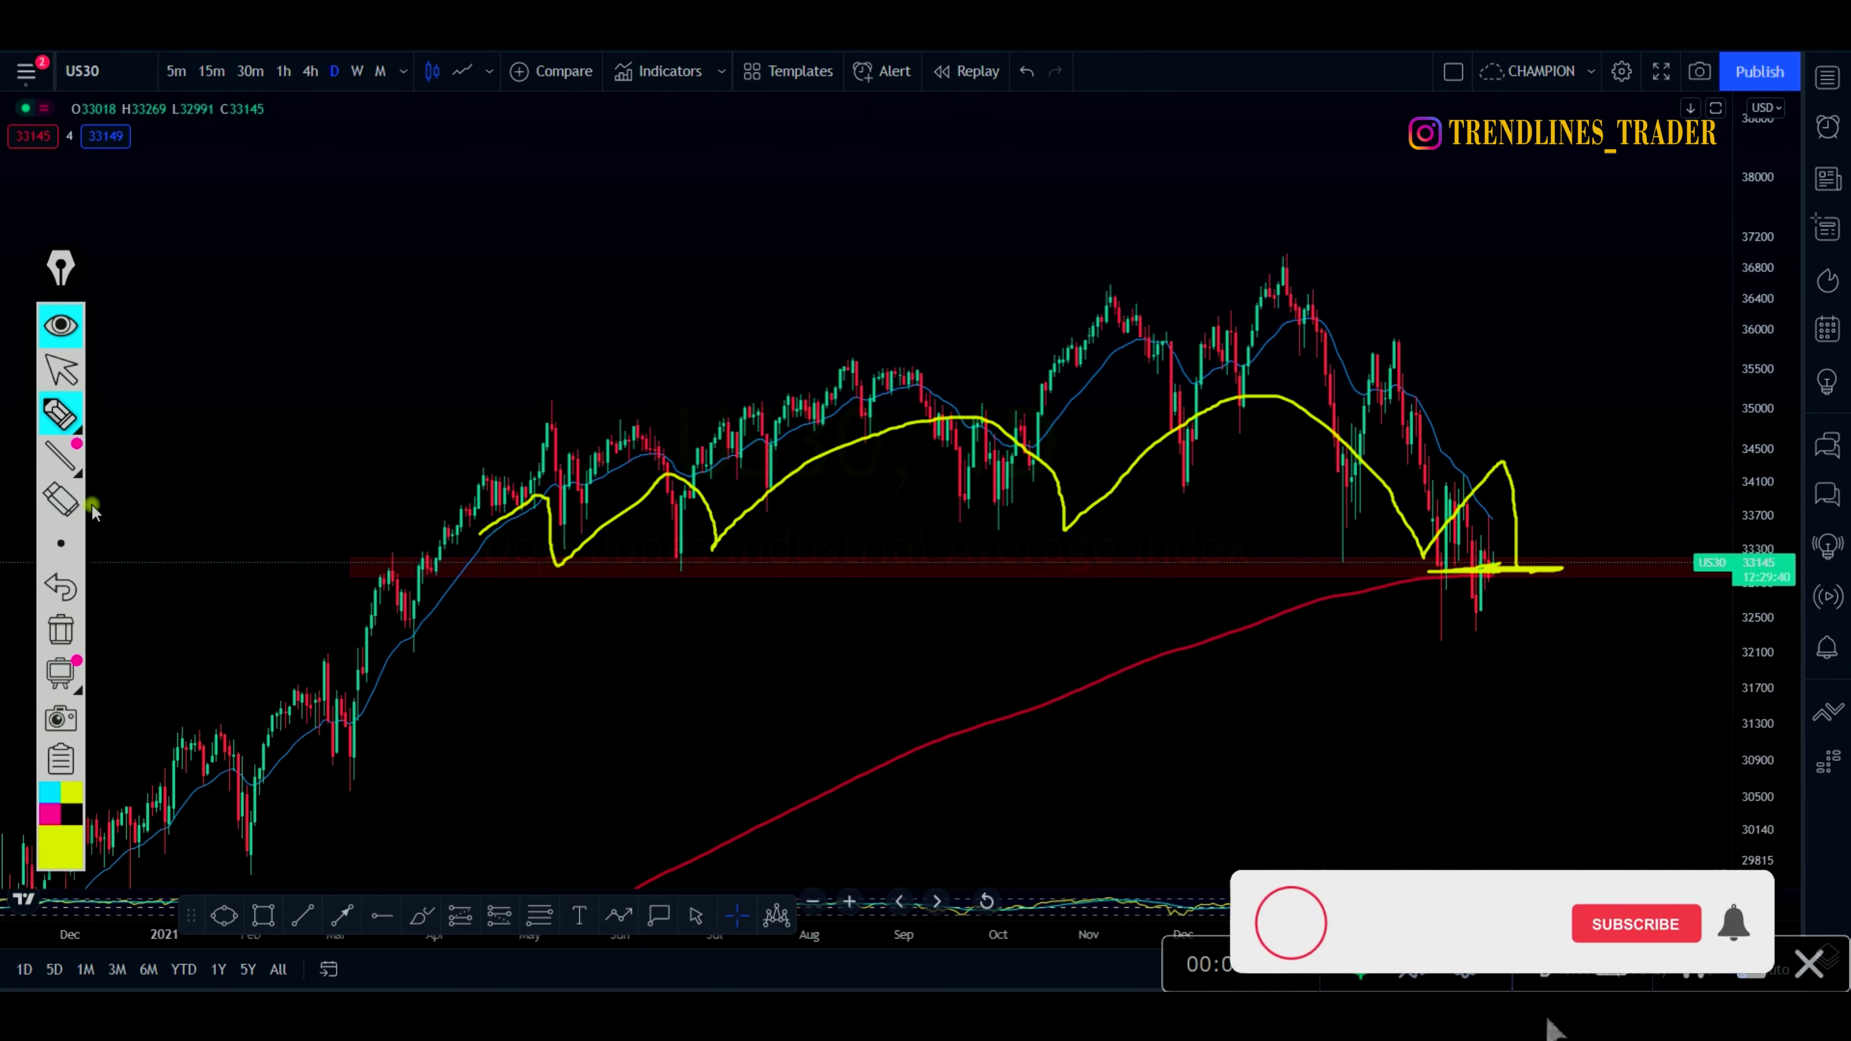
{"action": "mouse_move", "coordinate": [62, 414]}
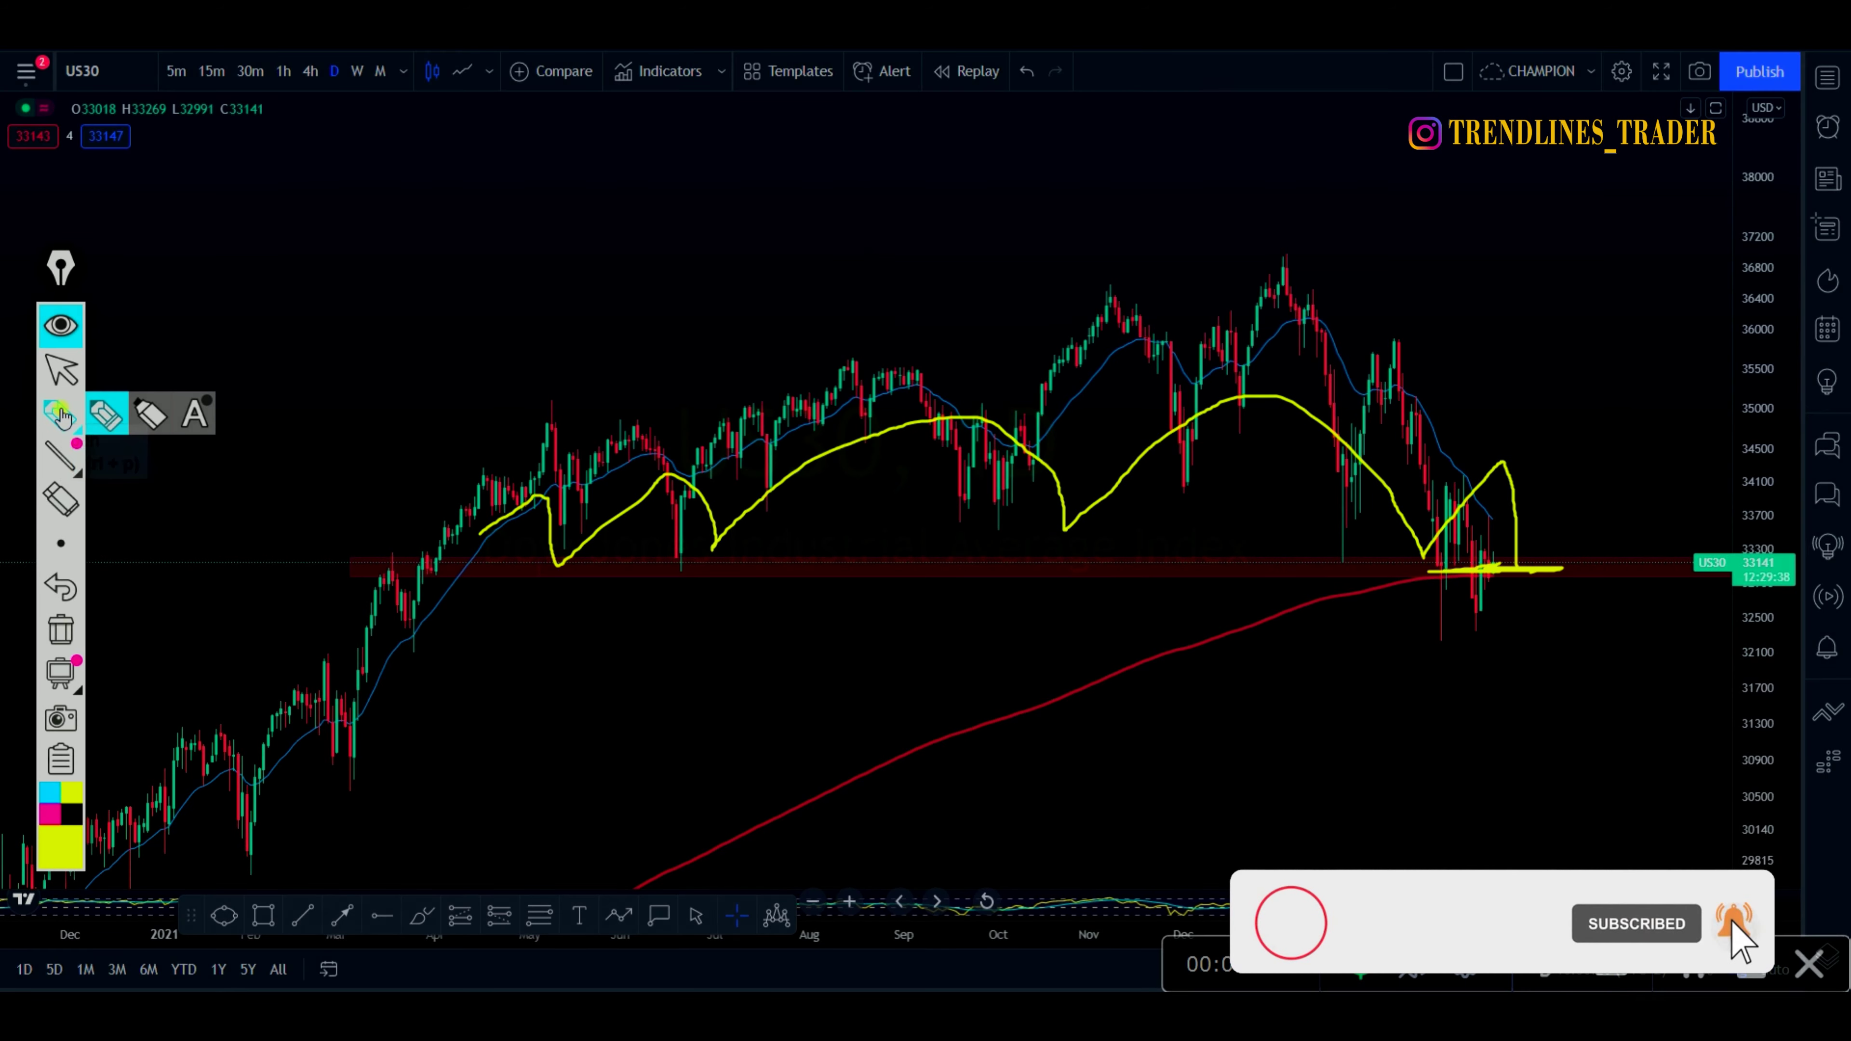
{"action": "left_click", "coordinate": [105, 413]}
{"action": "left_click", "coordinate": [60, 628]}
{"action": "left_click", "coordinate": [50, 372]}
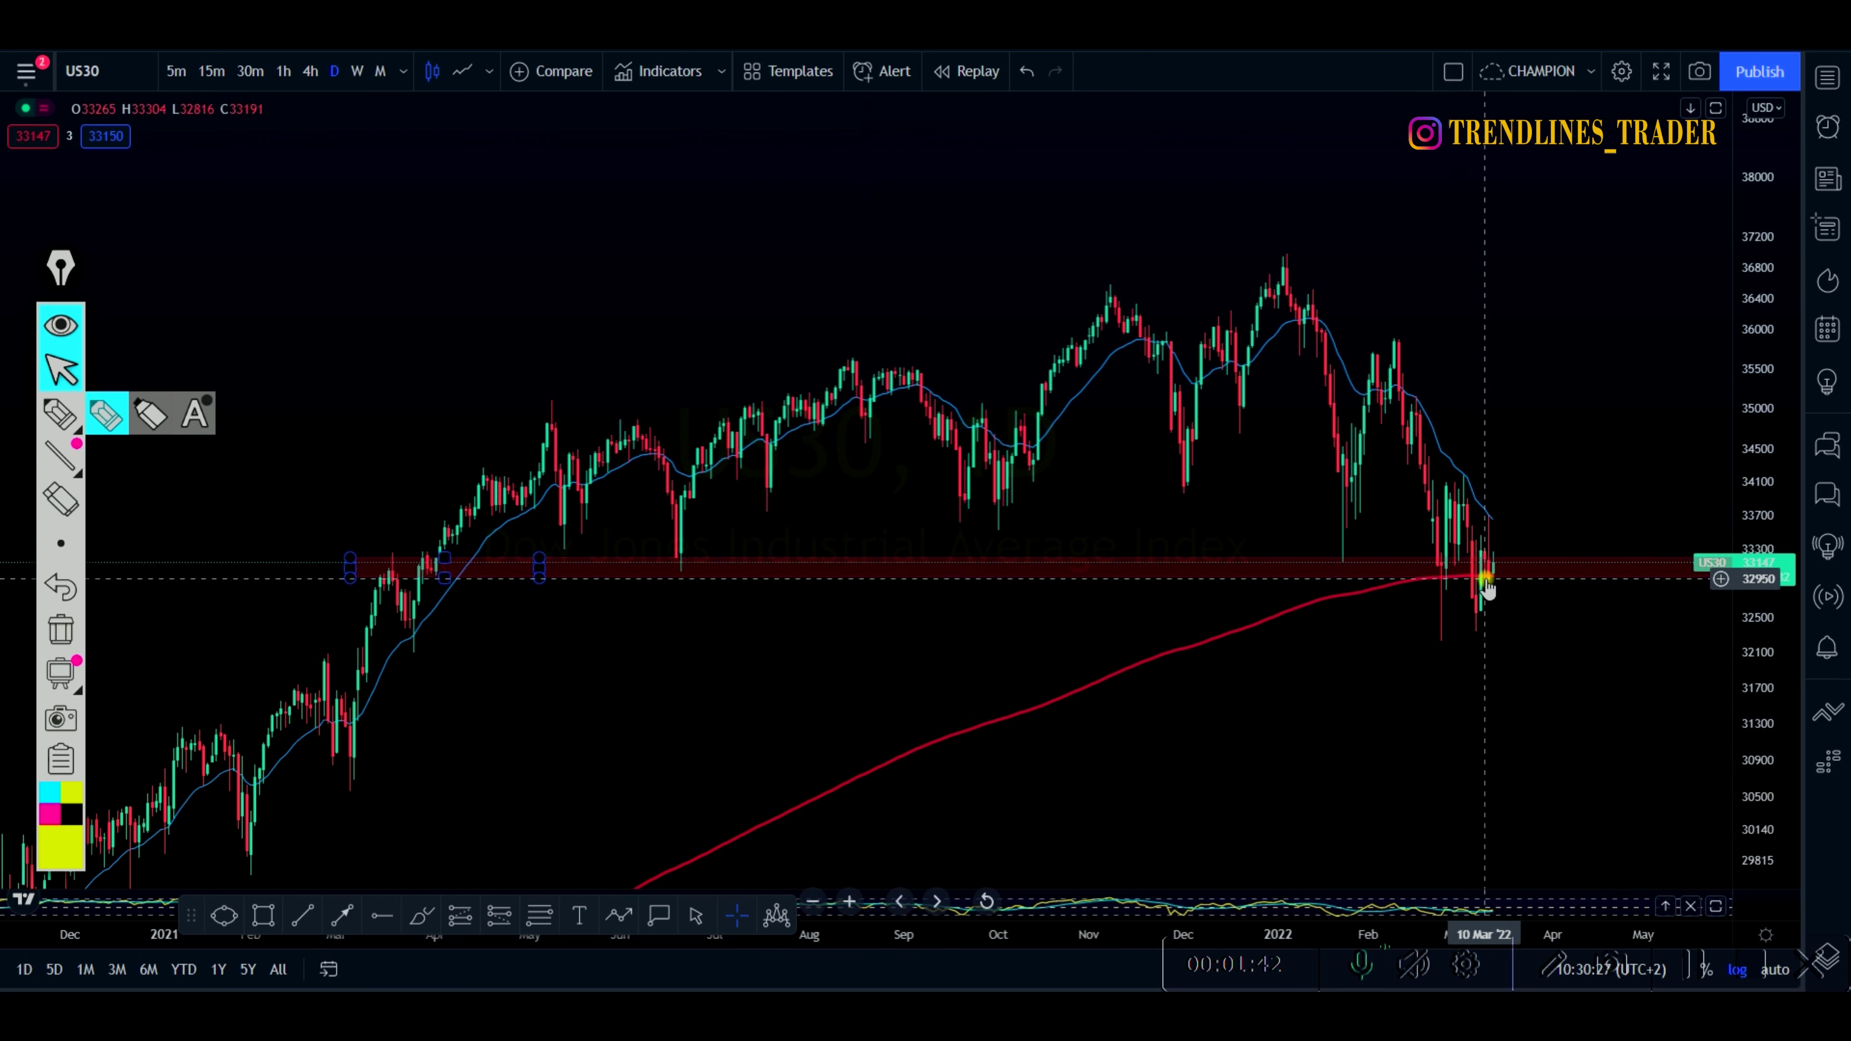
Sketch one upward and one downward zigzag pen arrow from the latest price at the support zone, and clear both
{"action": "left_click", "coordinate": [60, 413]}
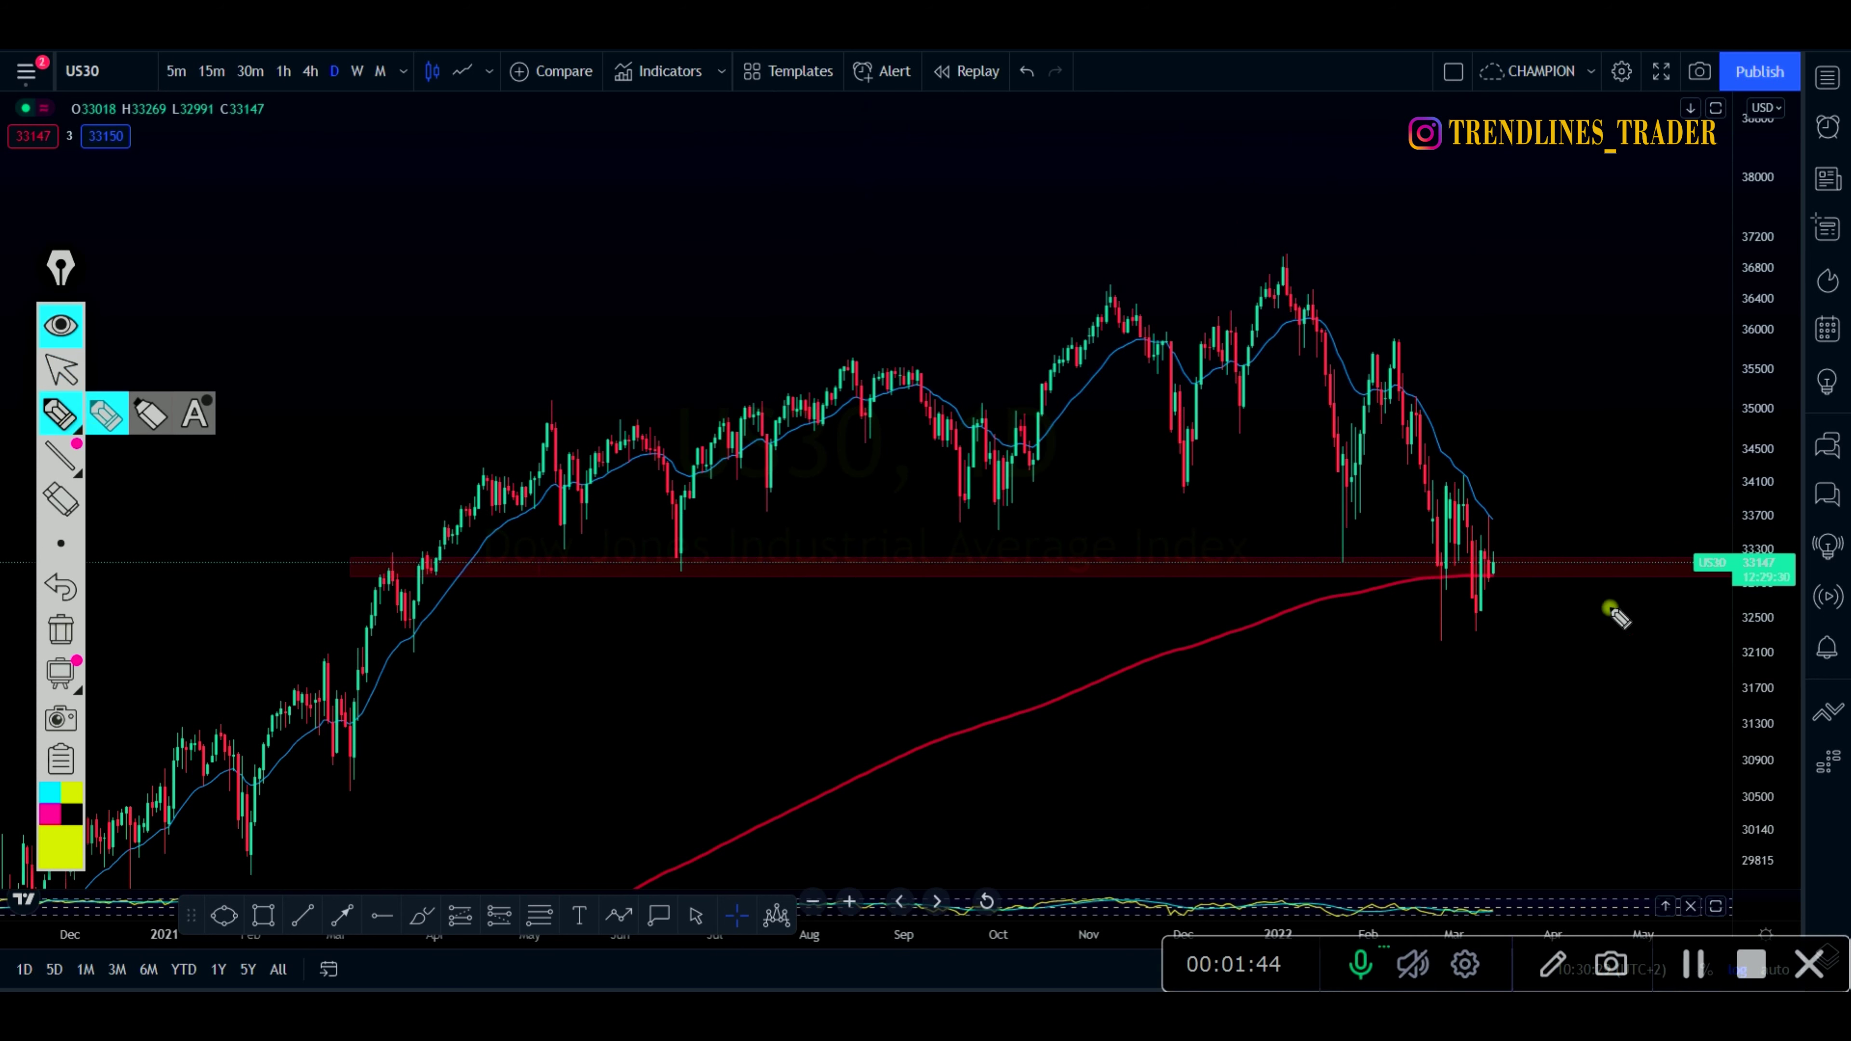
{"action": "left_click_drag", "start_coordinate": [1487, 567], "coordinate": [1504, 621]}
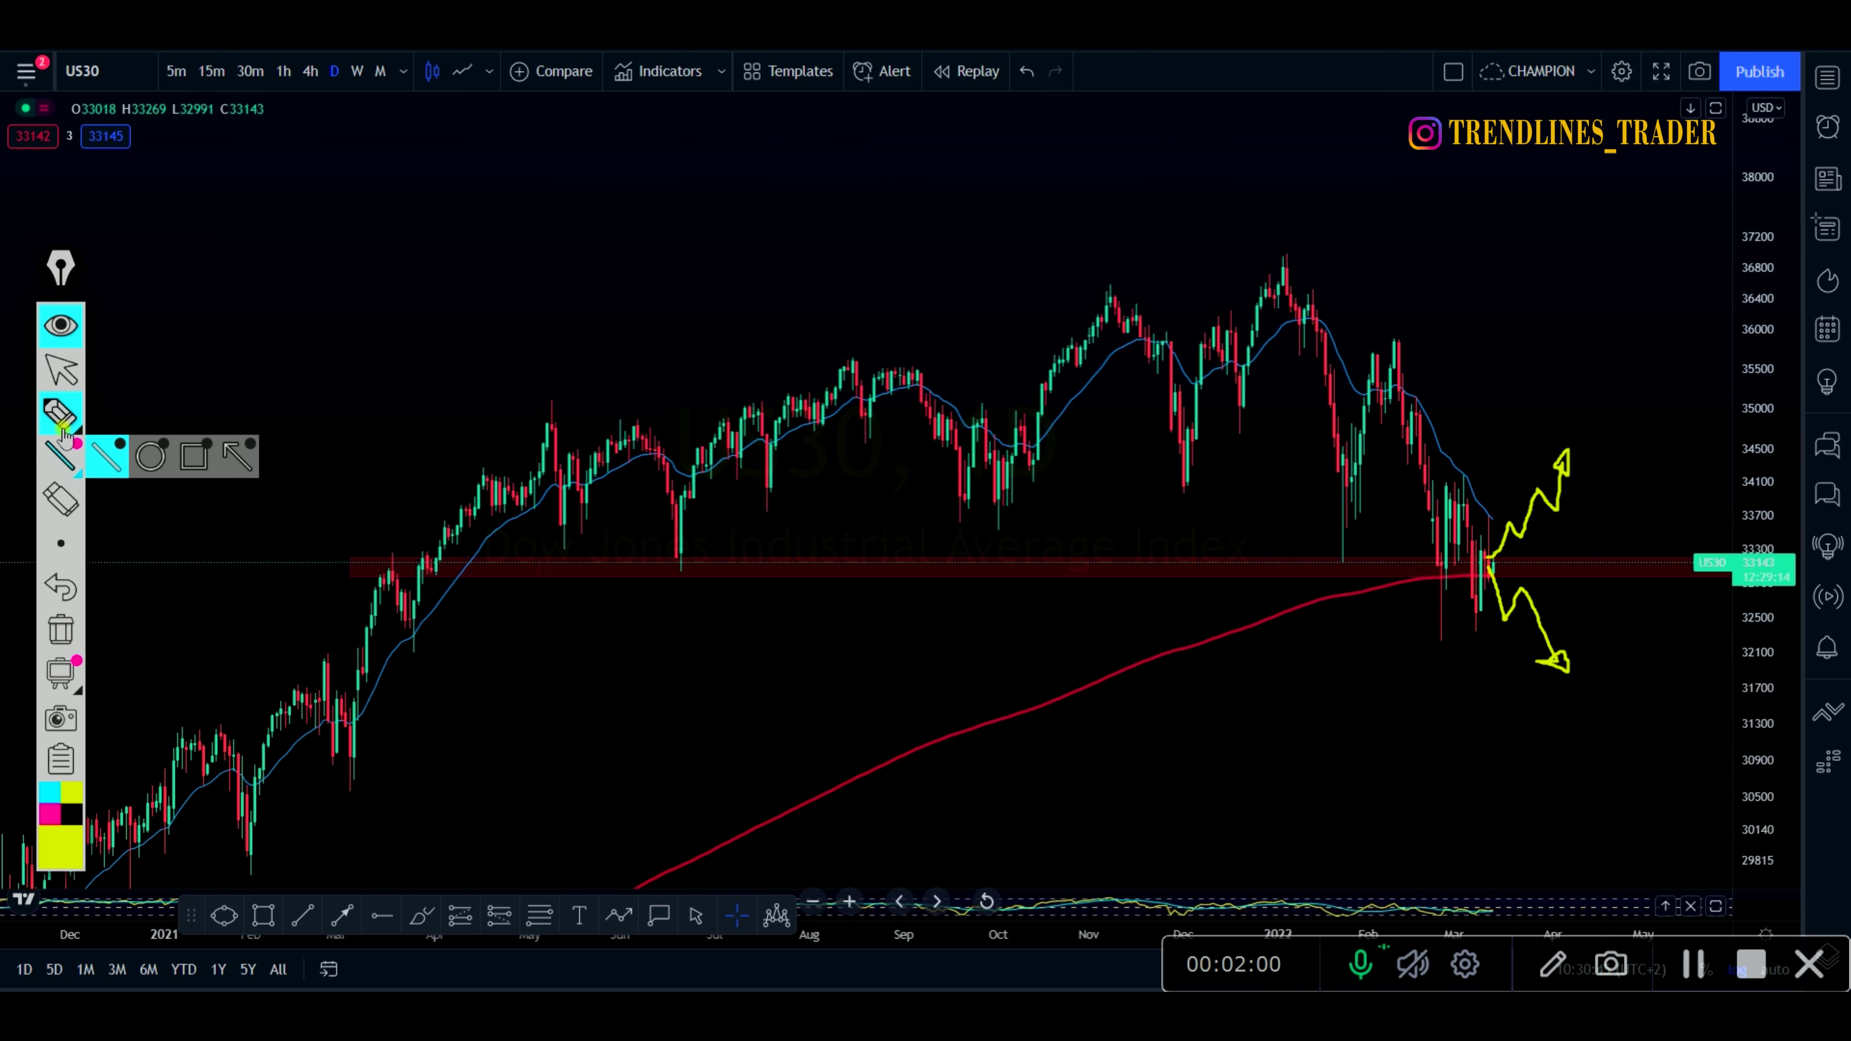
{"action": "left_click", "coordinate": [62, 623]}
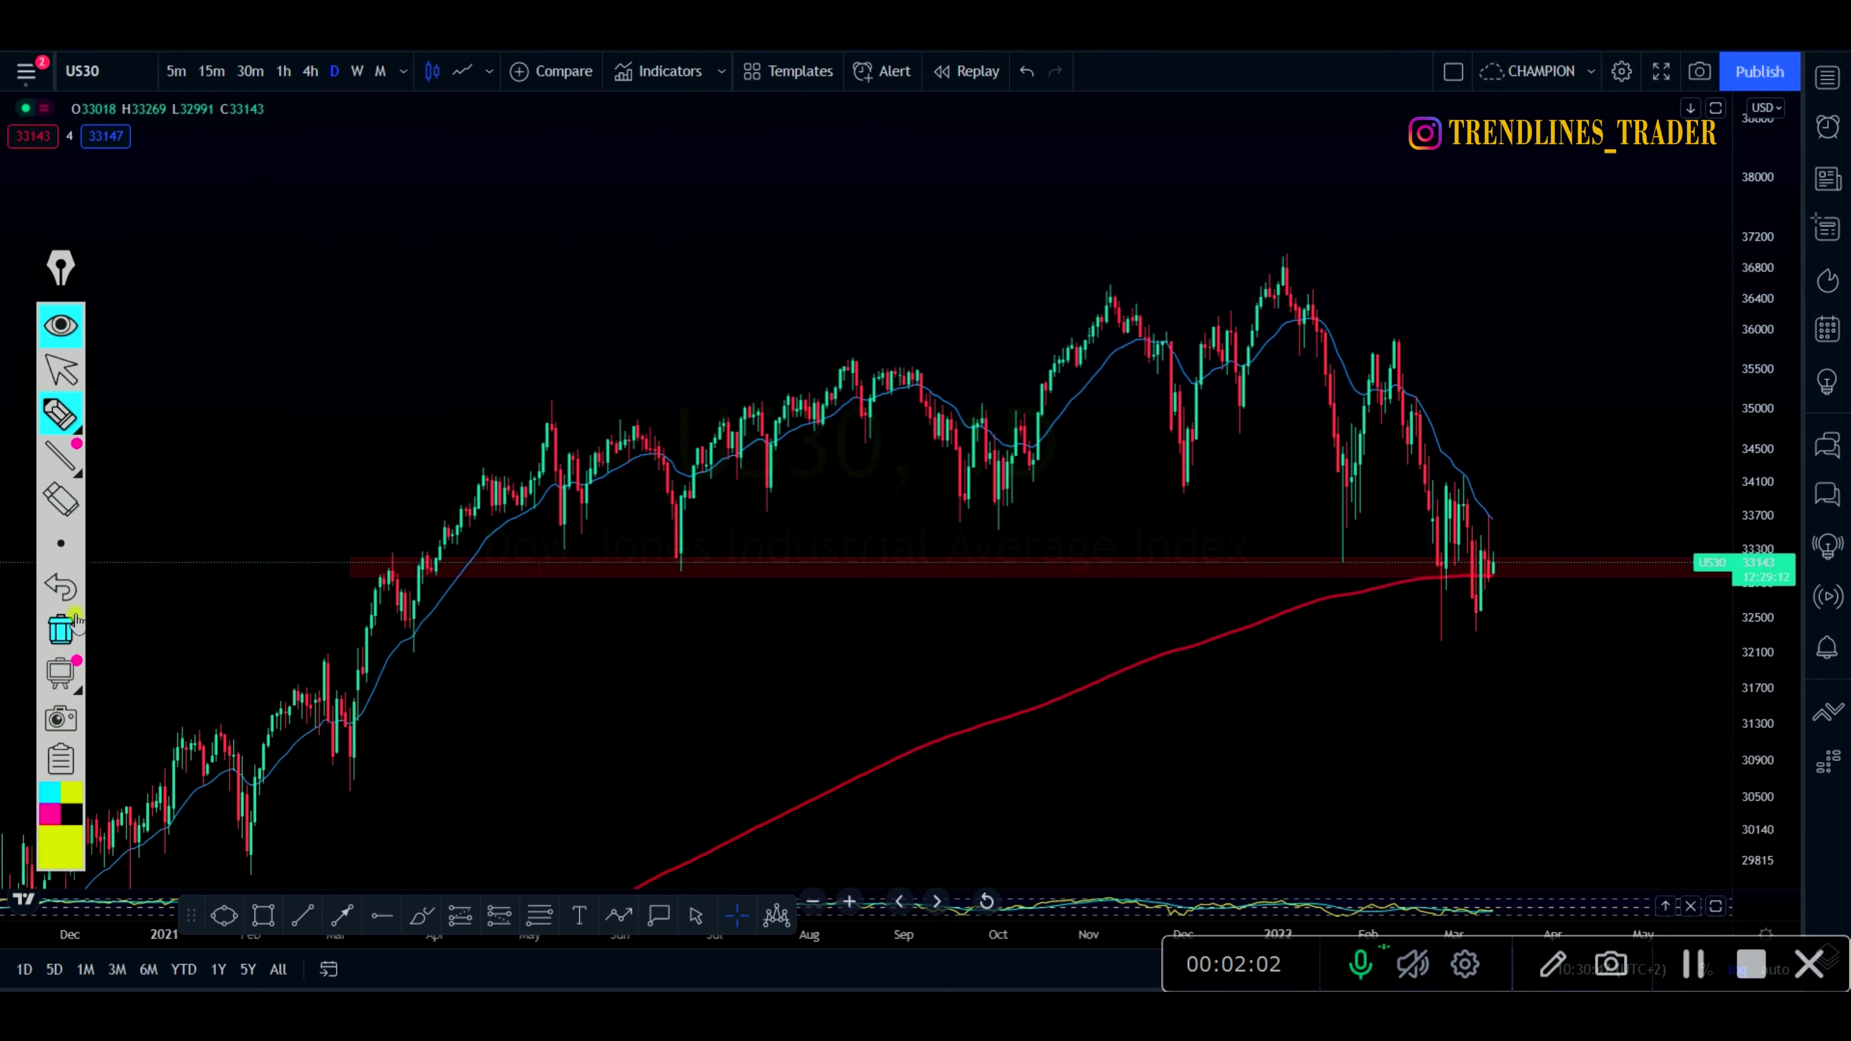
Switch the US30 chart to the 4-hour timeframe
{"action": "left_click", "coordinate": [60, 370]}
{"action": "left_click", "coordinate": [310, 71]}
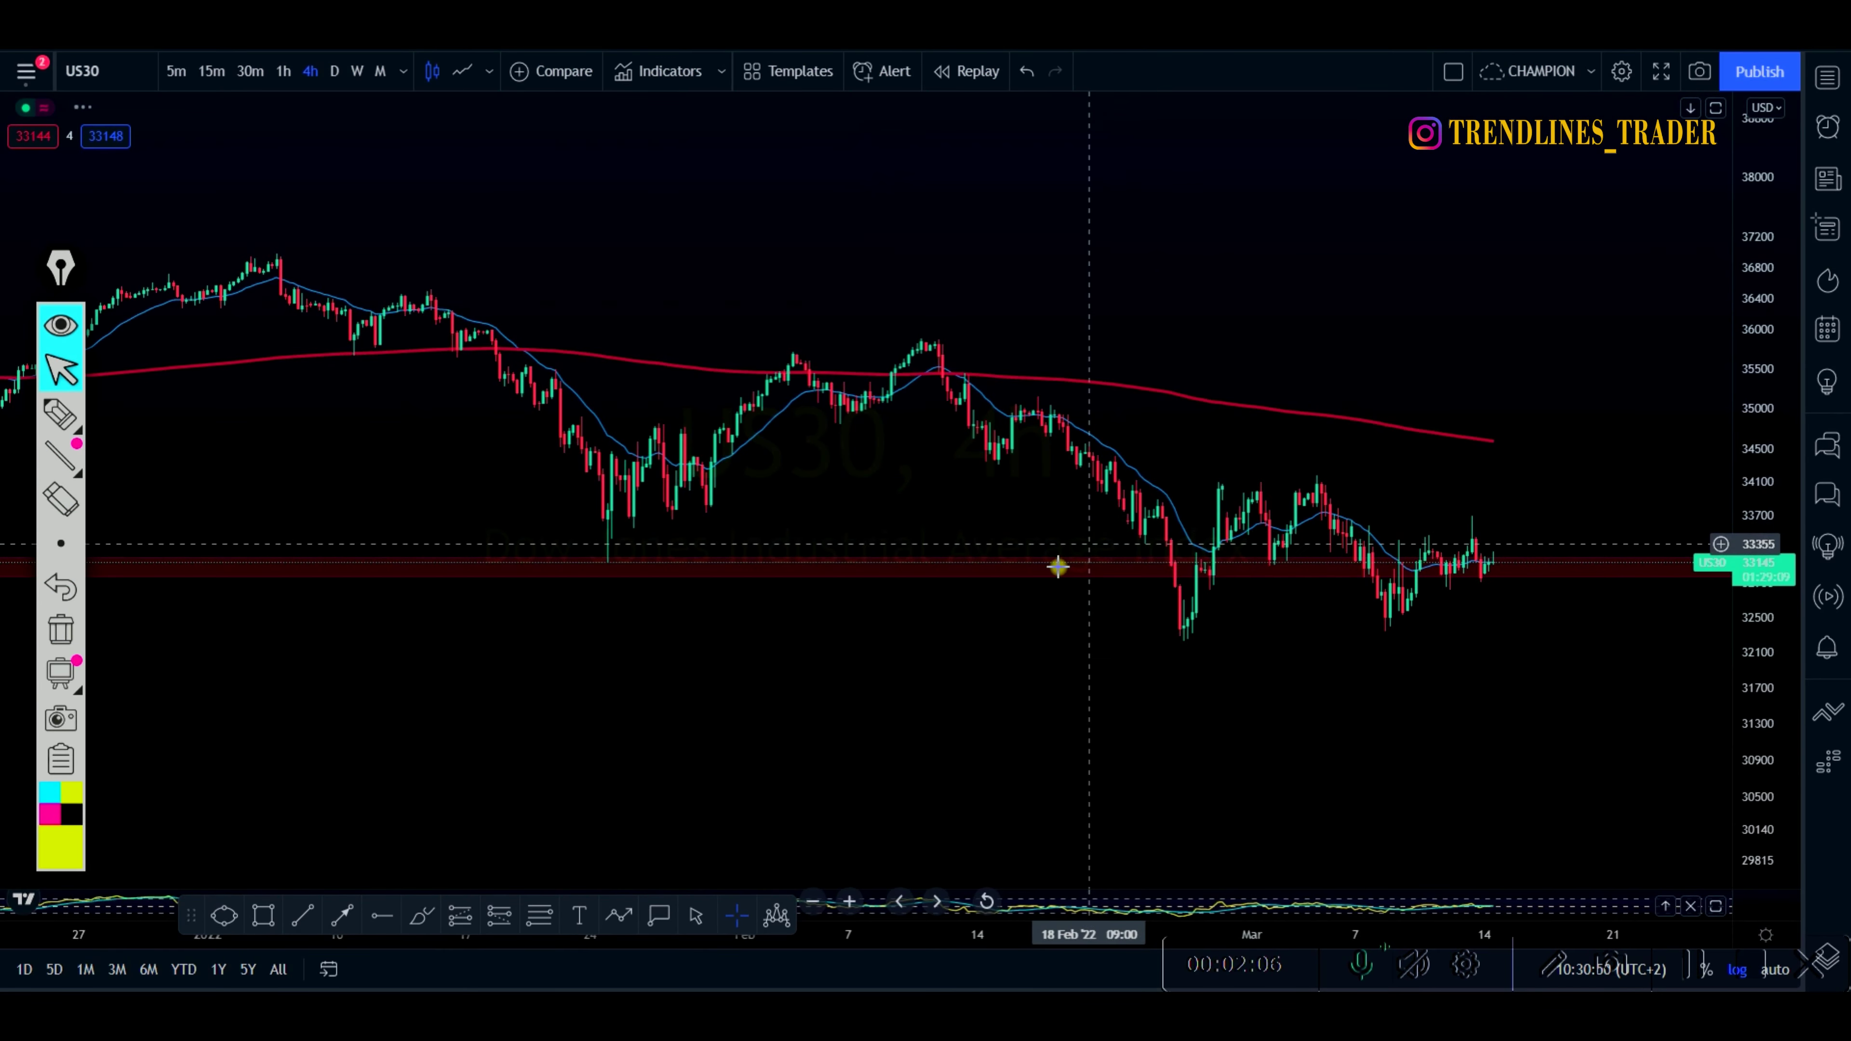
{"action": "scroll", "coordinate": [971, 655], "scroll_direction": "down", "scroll_amount": 3}
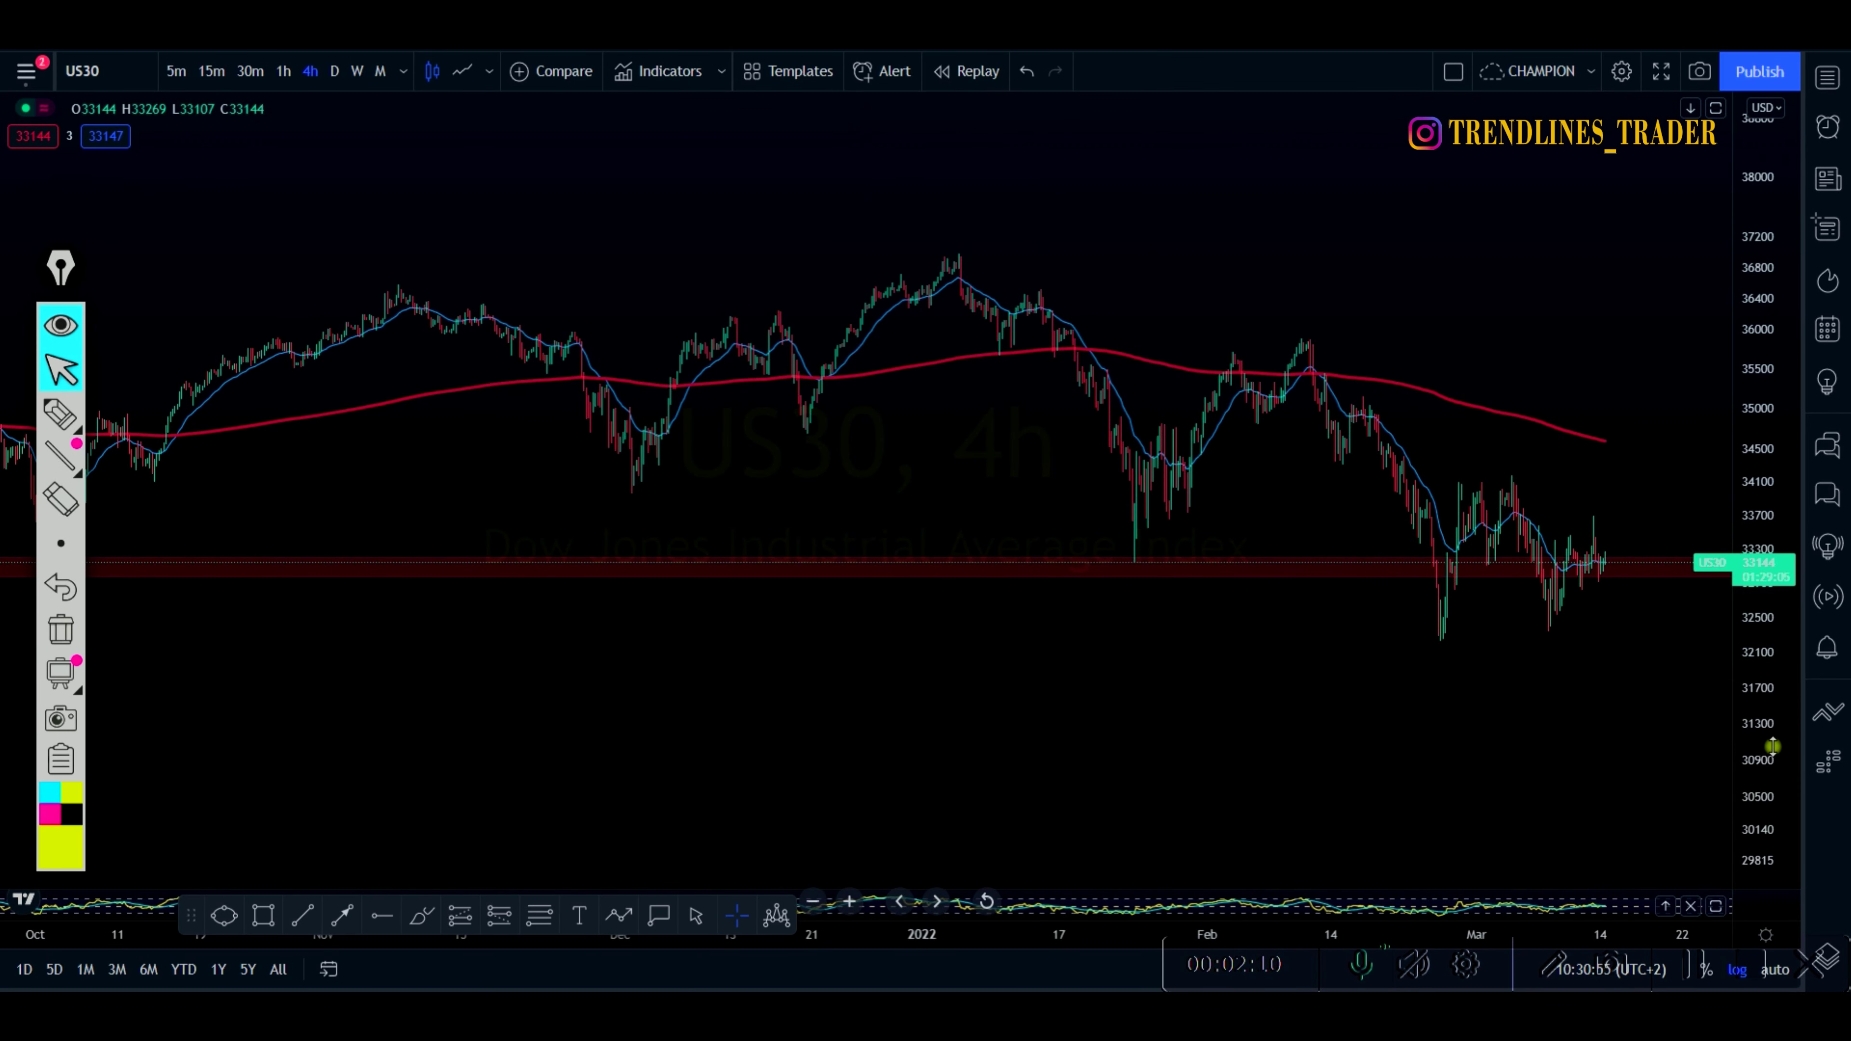
{"action": "scroll", "coordinate": [1153, 806], "scroll_direction": "up", "scroll_amount": 3}
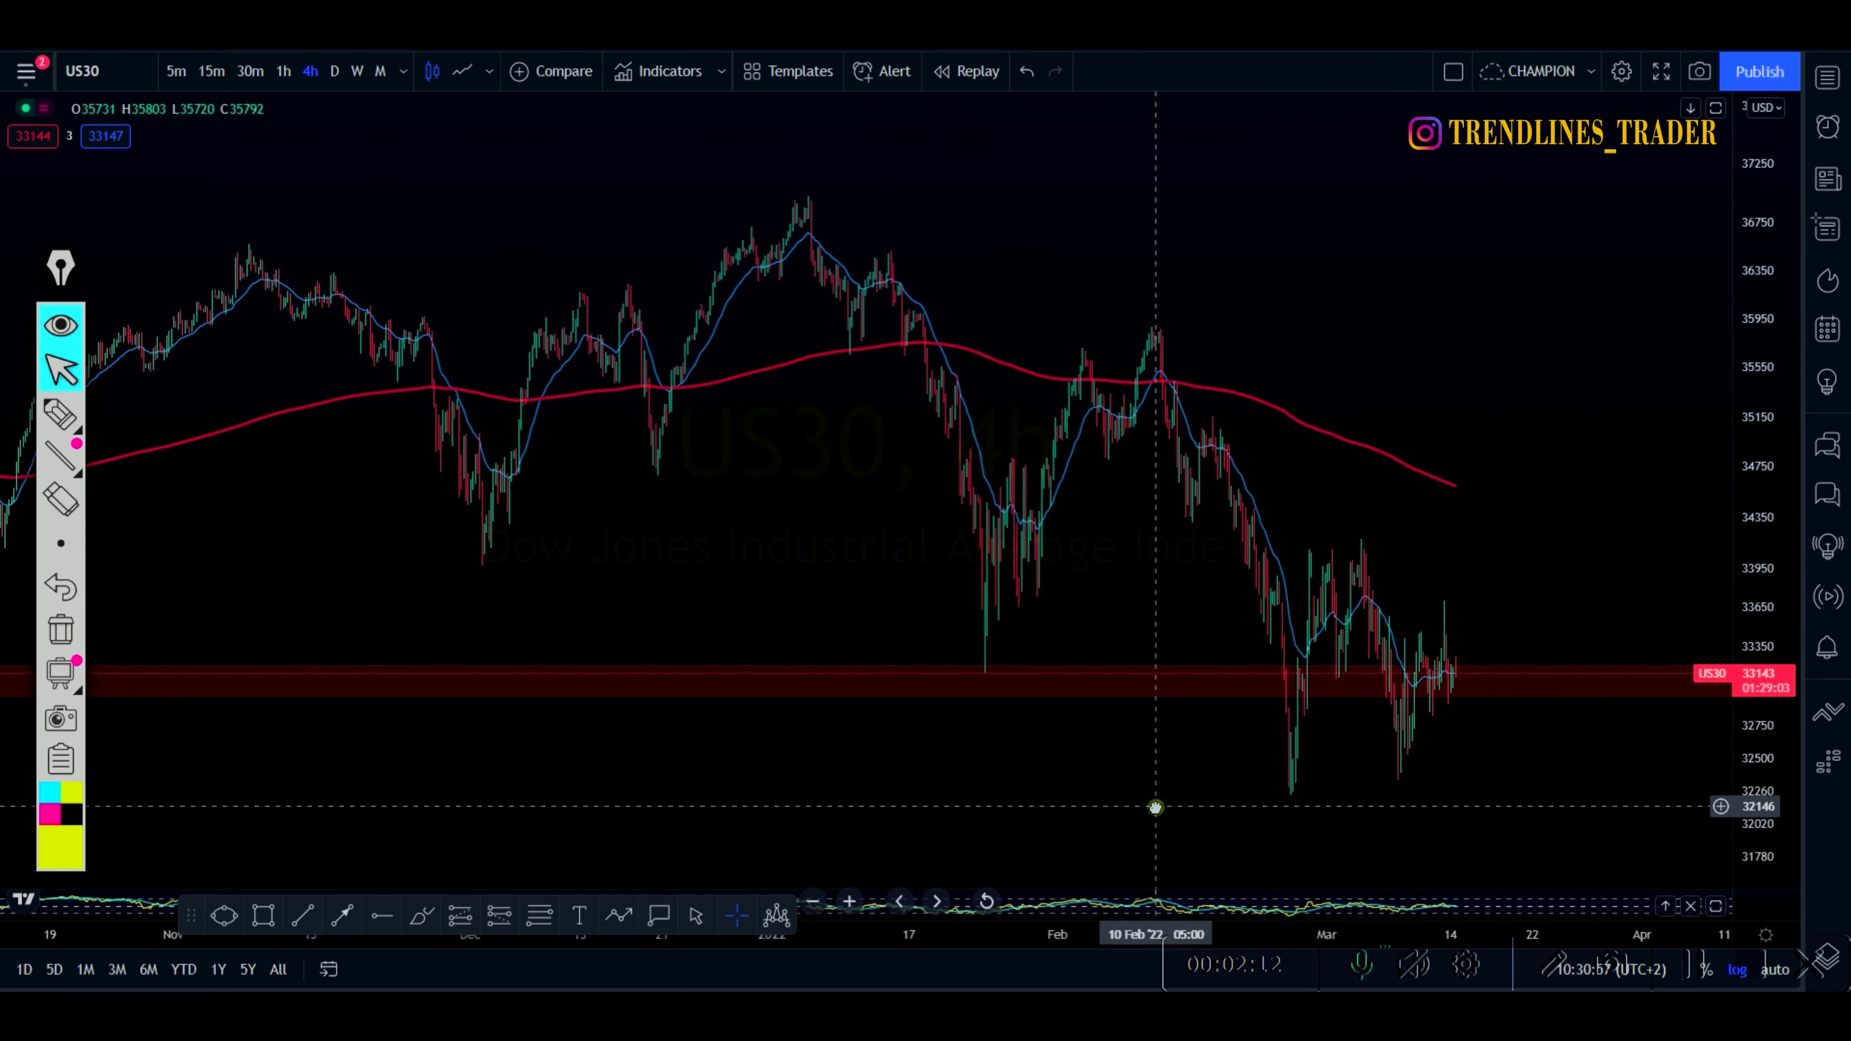
{"action": "scroll", "coordinate": [1538, 569], "scroll_direction": "down", "scroll_amount": 2}
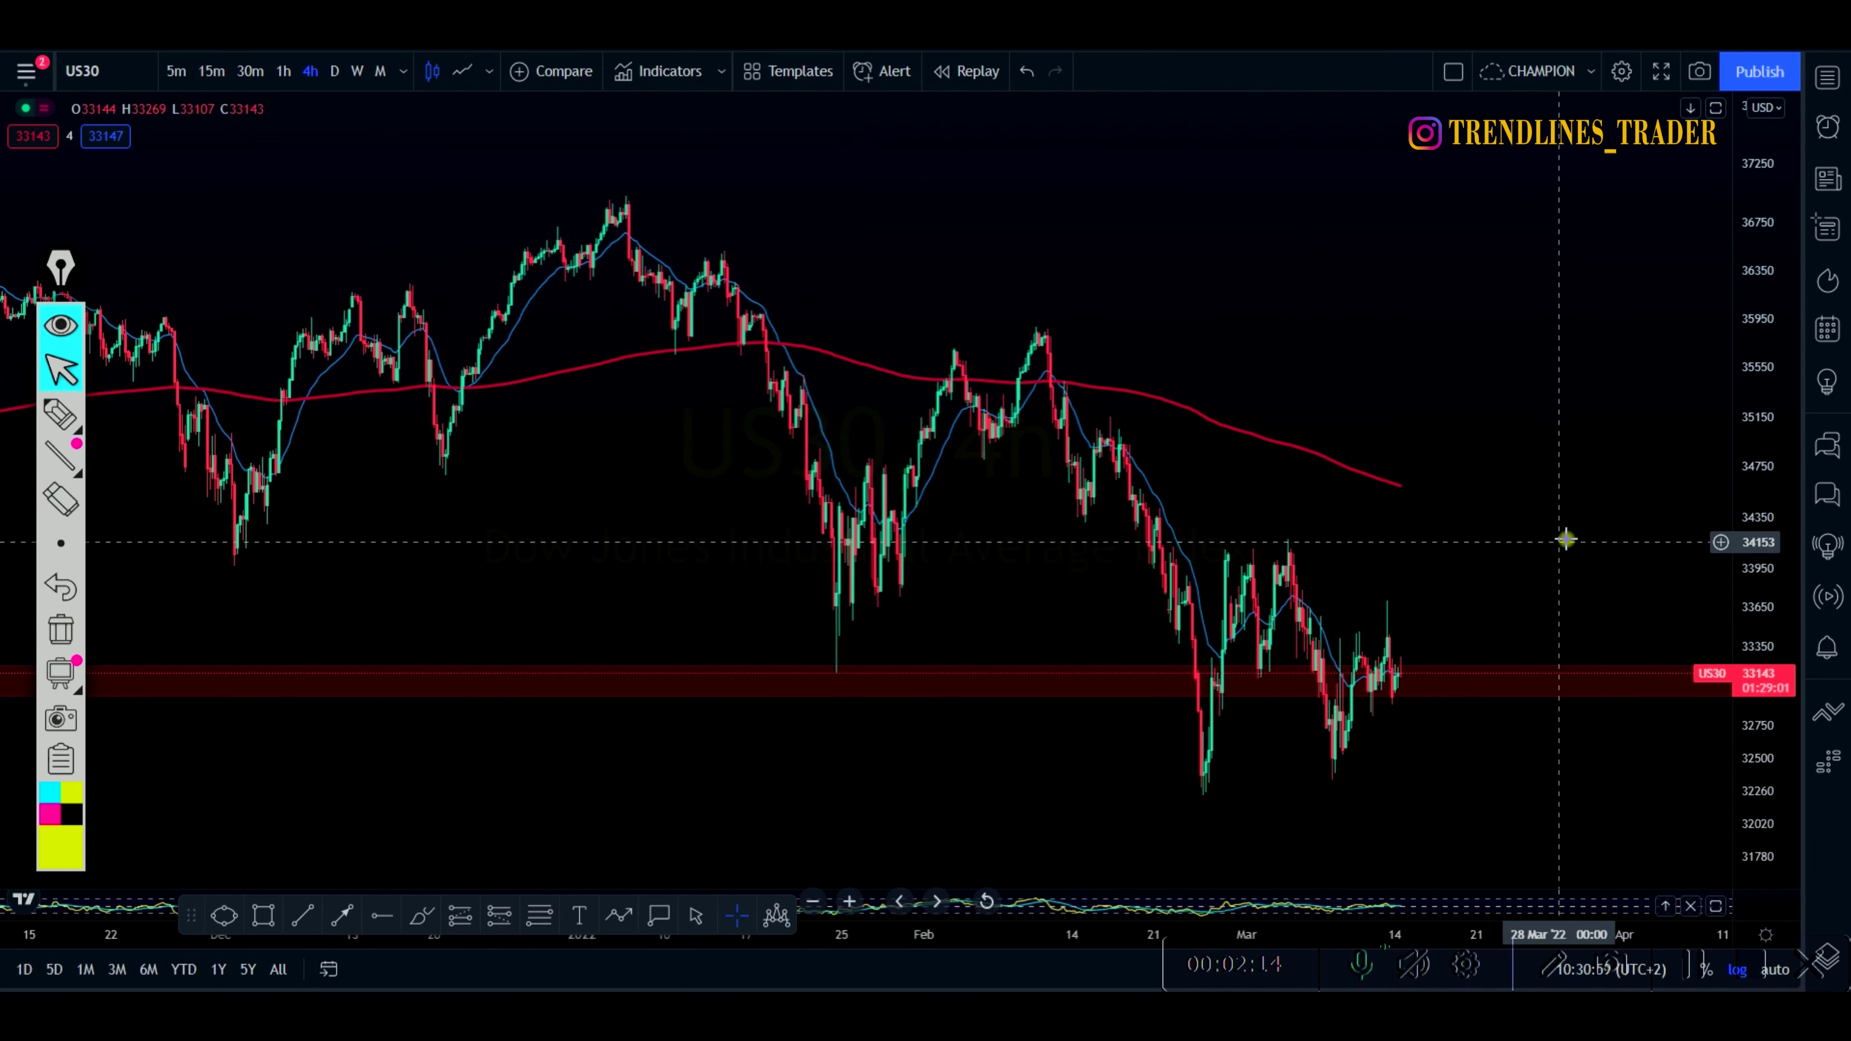
Examine the 4-hour price swings around the support zone from December 2021 to March 2022
{"action": "scroll", "coordinate": [1773, 503], "scroll_direction": "down", "scroll_amount": 2}
{"action": "scroll", "coordinate": [1500, 505], "scroll_direction": "down", "scroll_amount": 1}
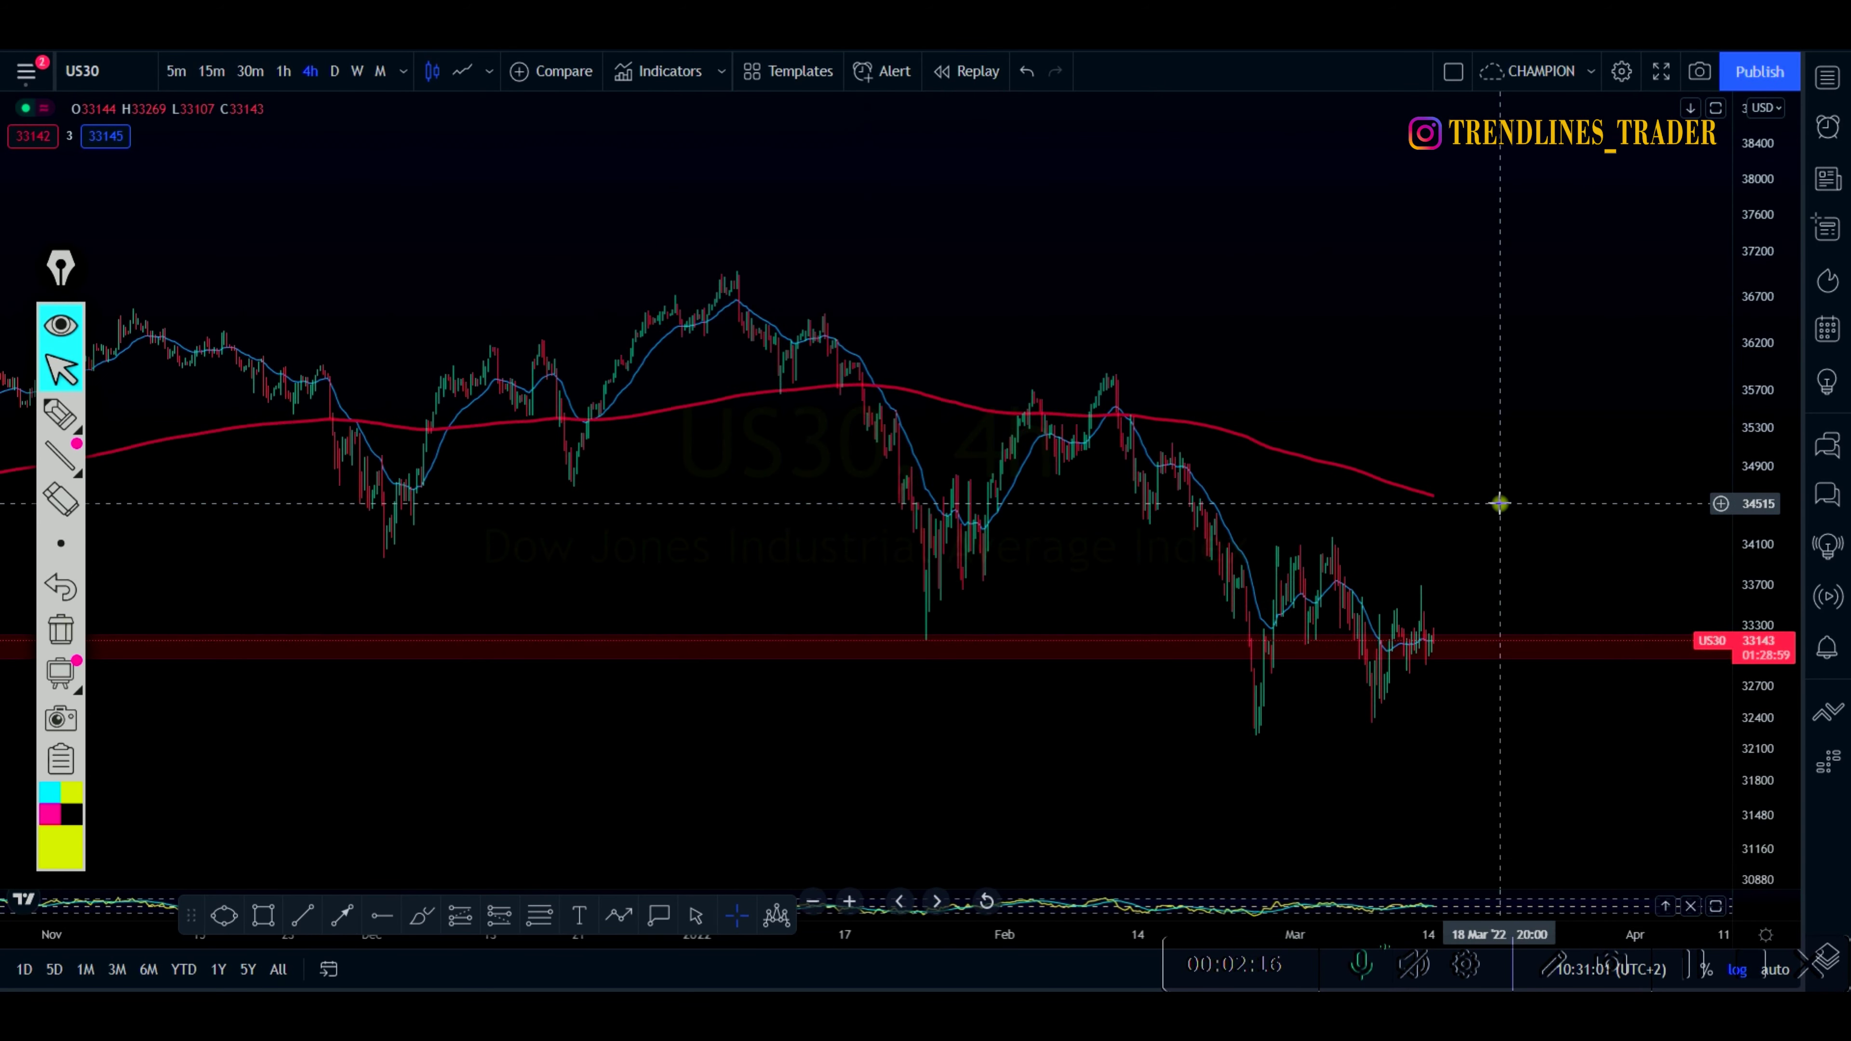
{"action": "scroll", "coordinate": [960, 662], "scroll_direction": "up", "scroll_amount": 2}
{"action": "mouse_move", "coordinate": [60, 414]}
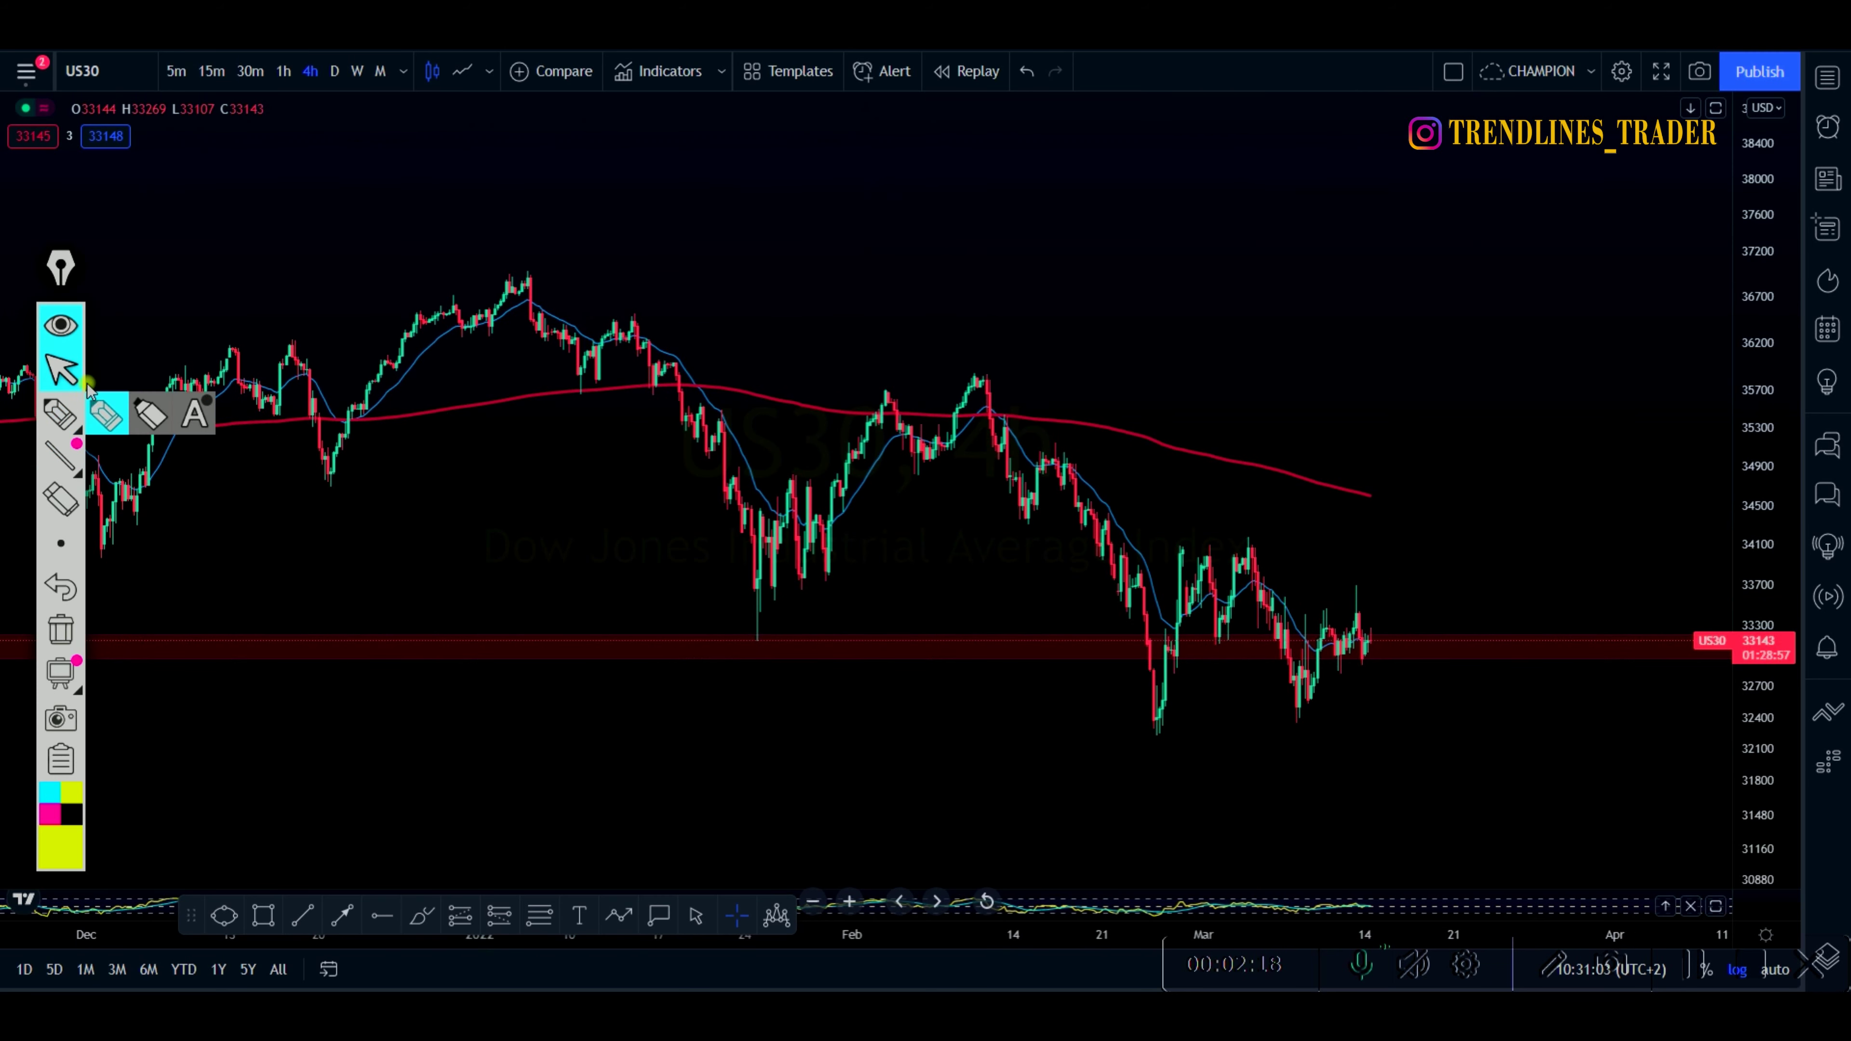
{"action": "left_click_drag", "start_coordinate": [880, 686], "coordinate": [806, 711]}
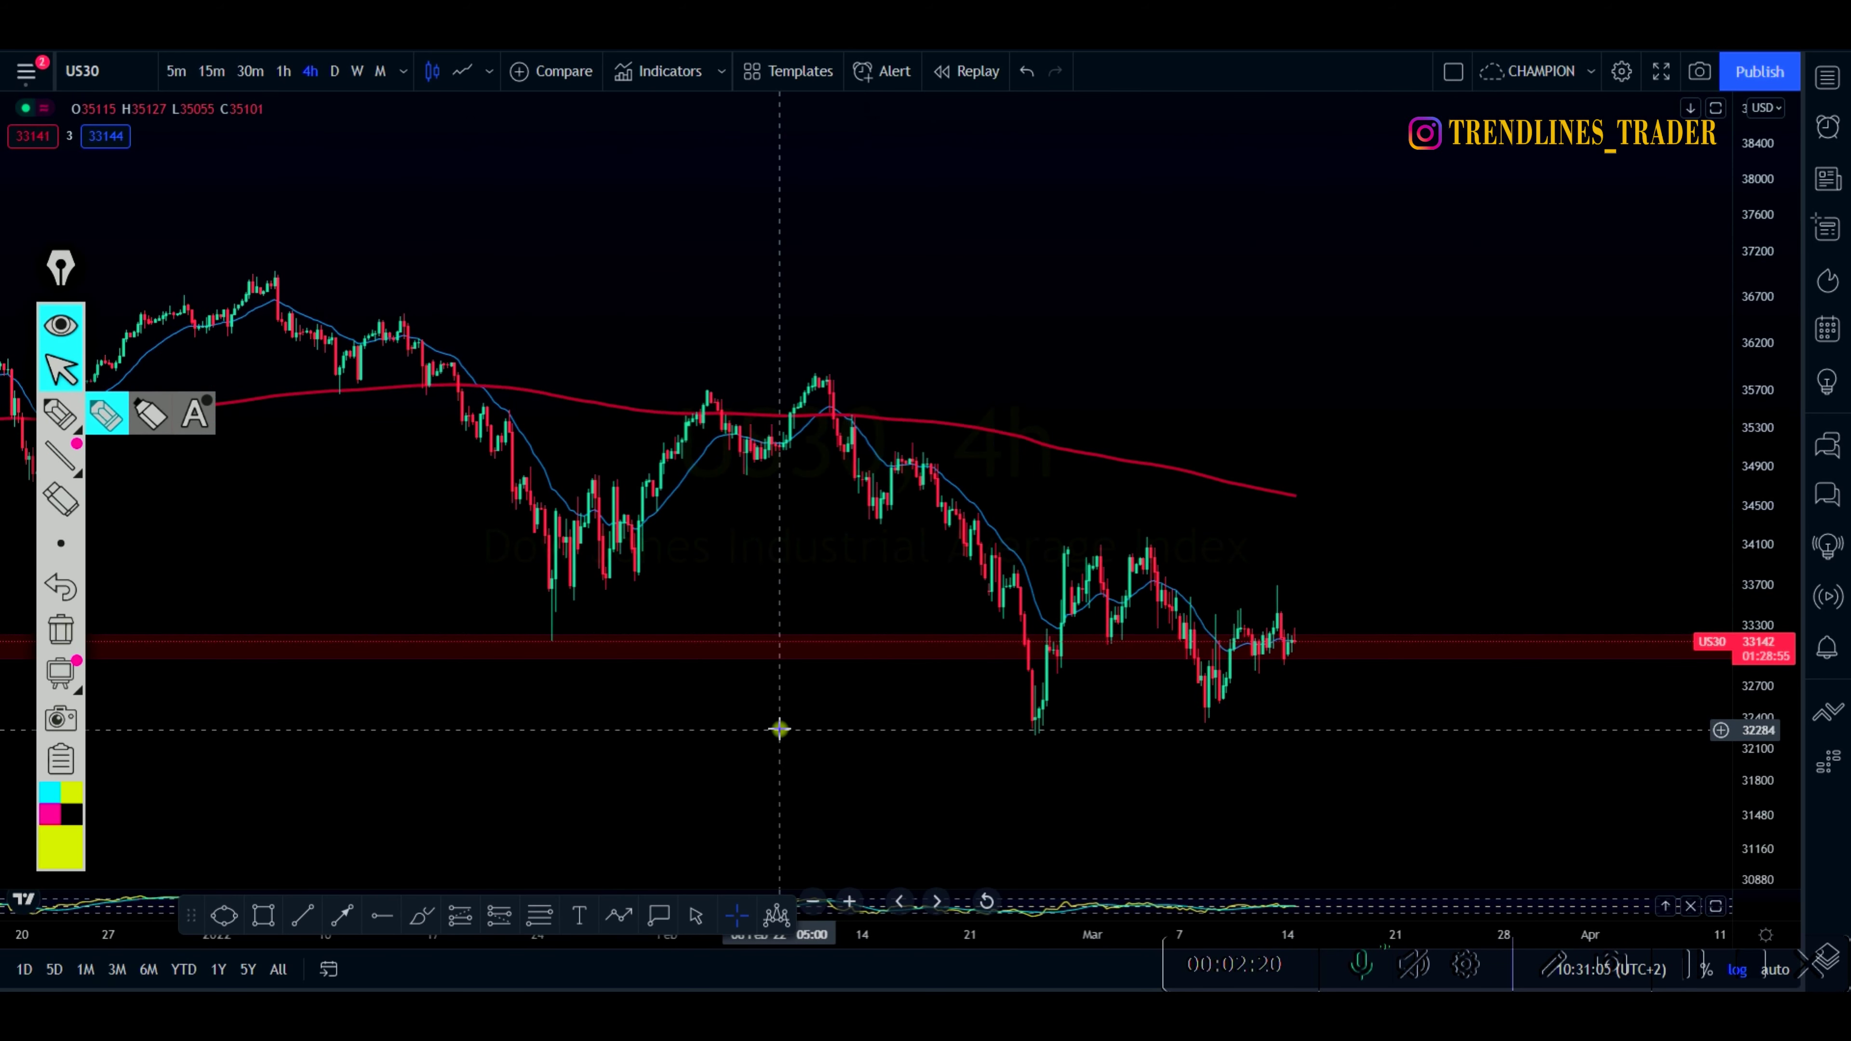
{"action": "scroll", "coordinate": [776, 731], "scroll_direction": "down", "scroll_amount": 4}
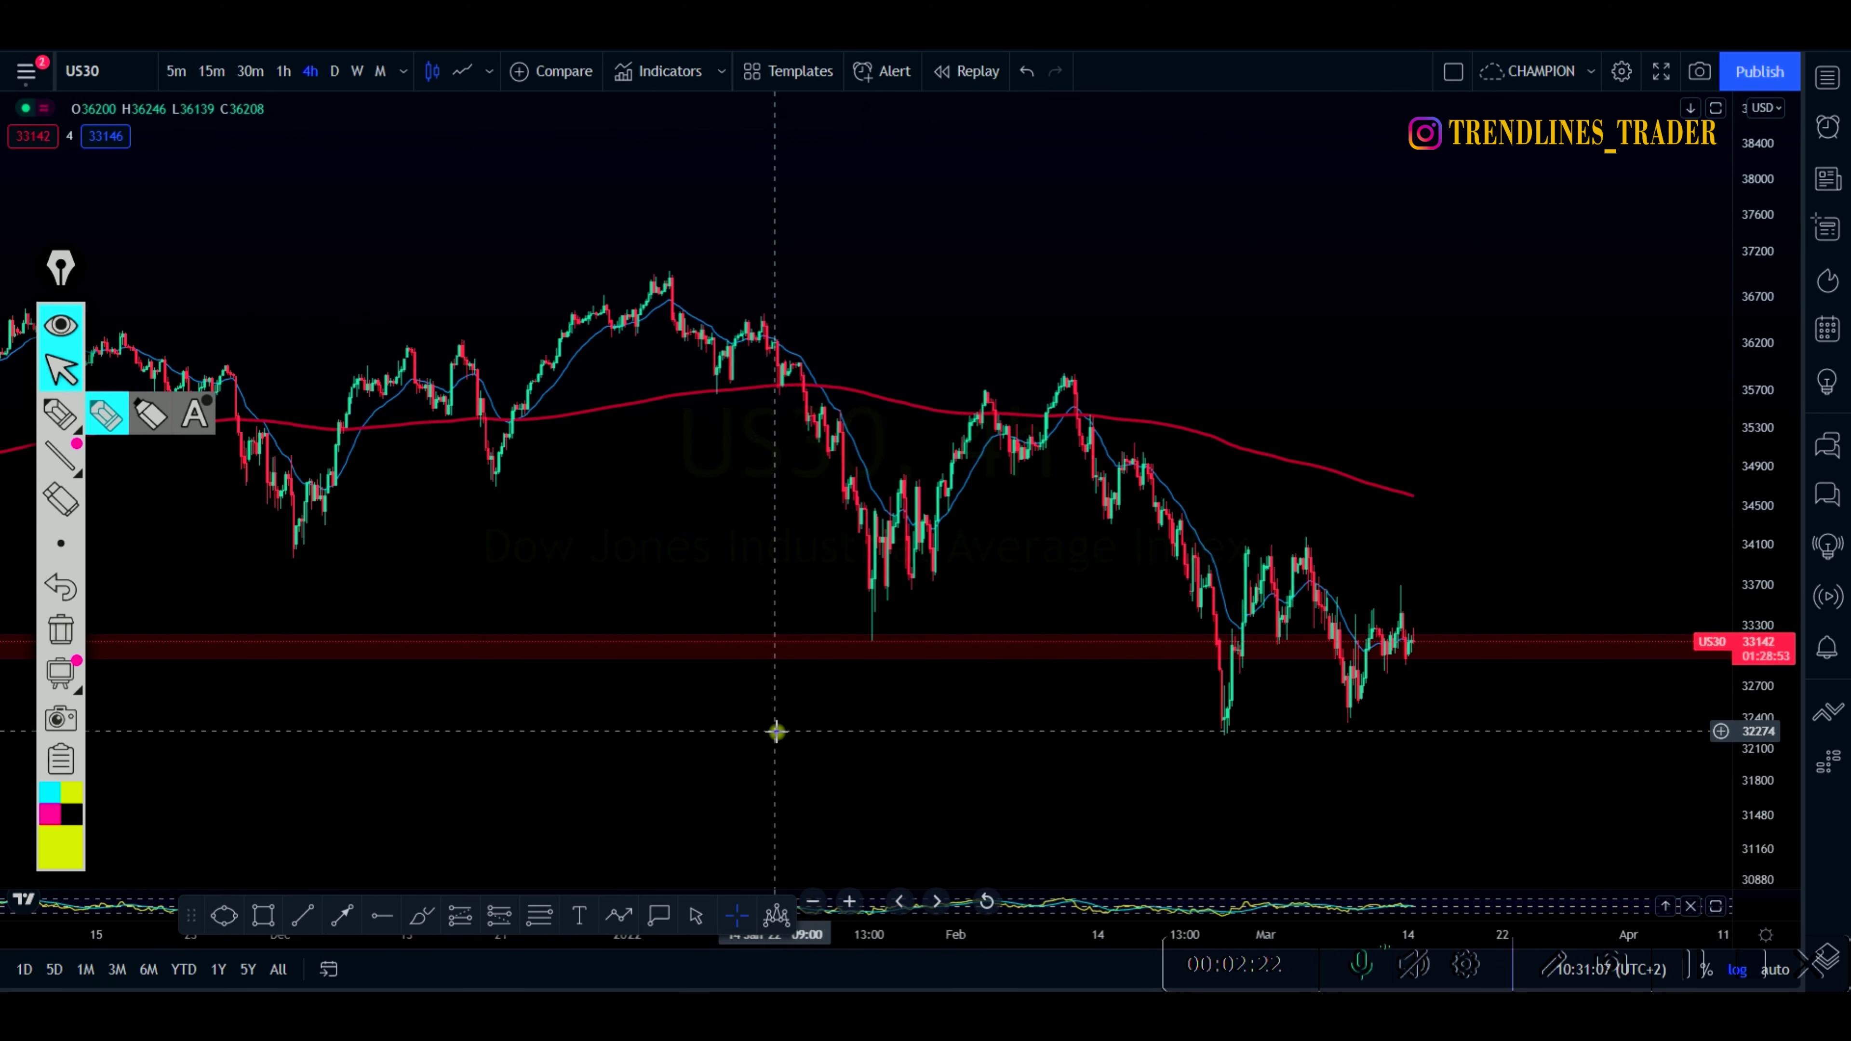
{"action": "scroll", "coordinate": [776, 731], "scroll_direction": "up", "scroll_amount": 3}
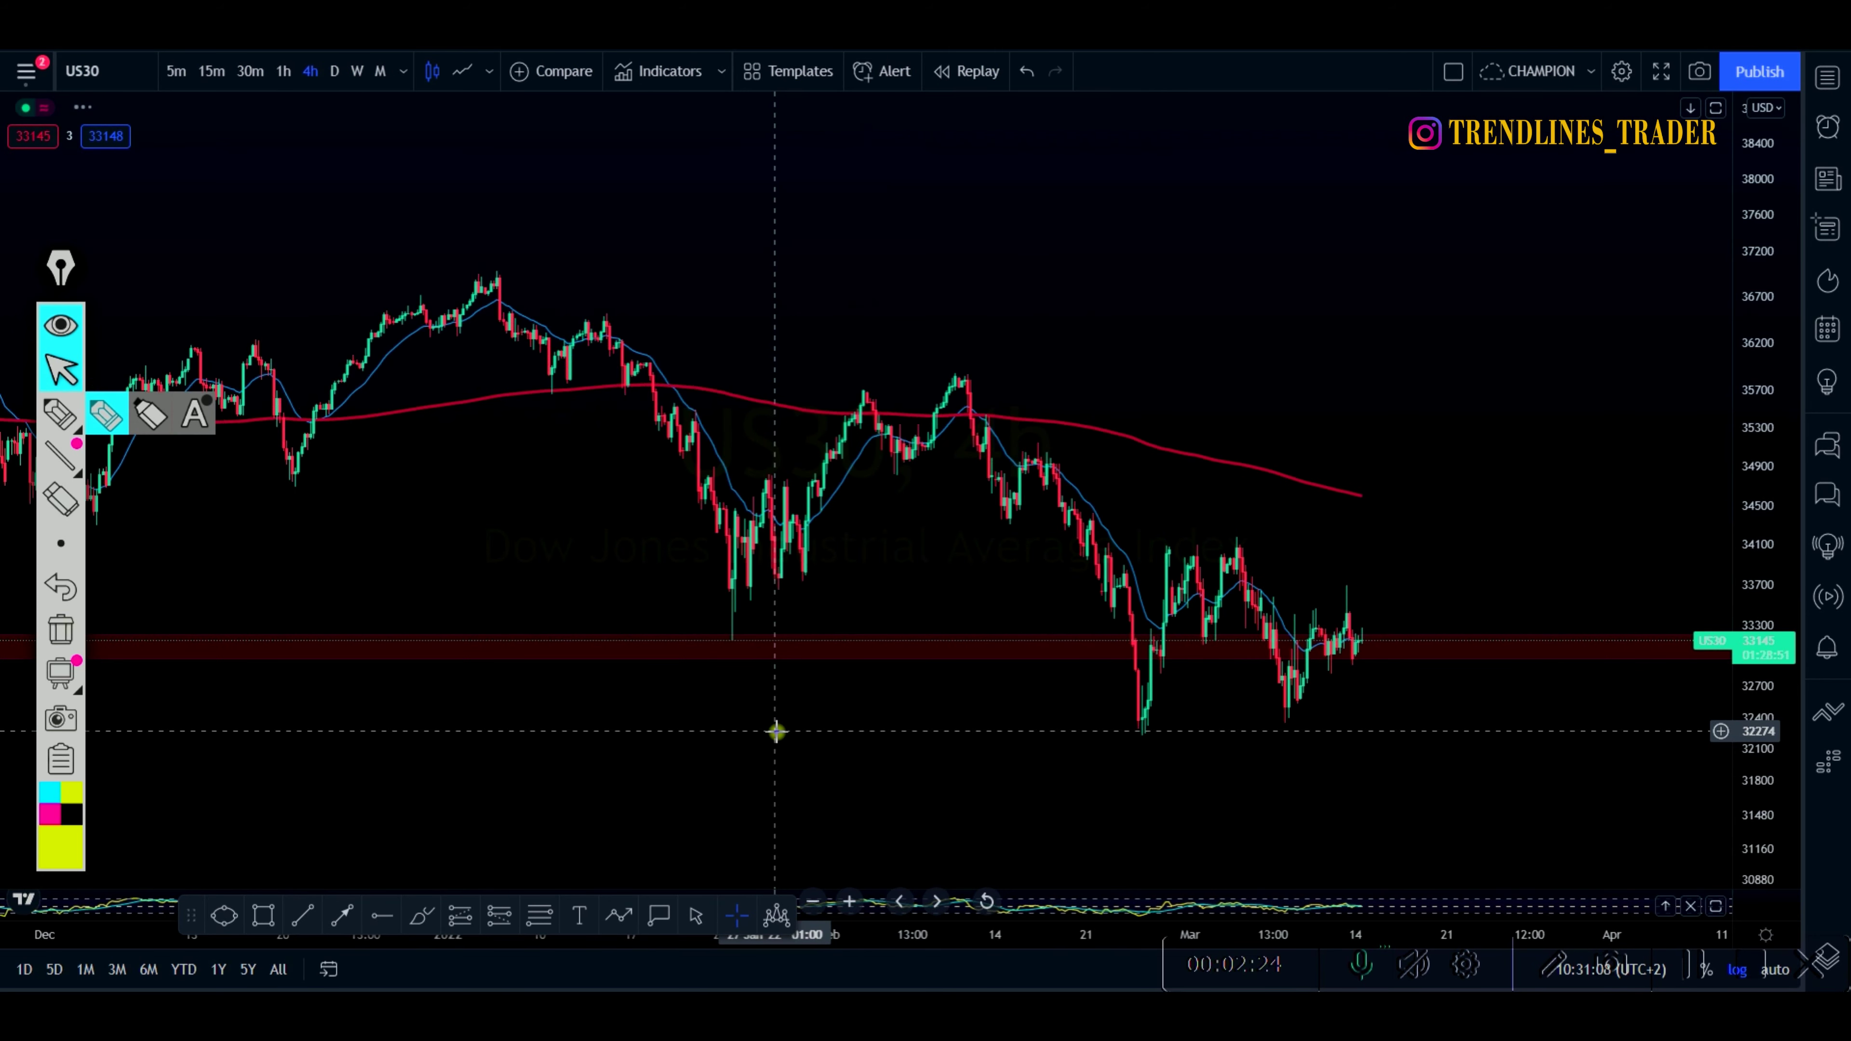
{"action": "scroll", "coordinate": [776, 731], "scroll_direction": "up", "scroll_amount": 1}
{"action": "scroll", "coordinate": [776, 731], "scroll_direction": "down", "scroll_amount": 2}
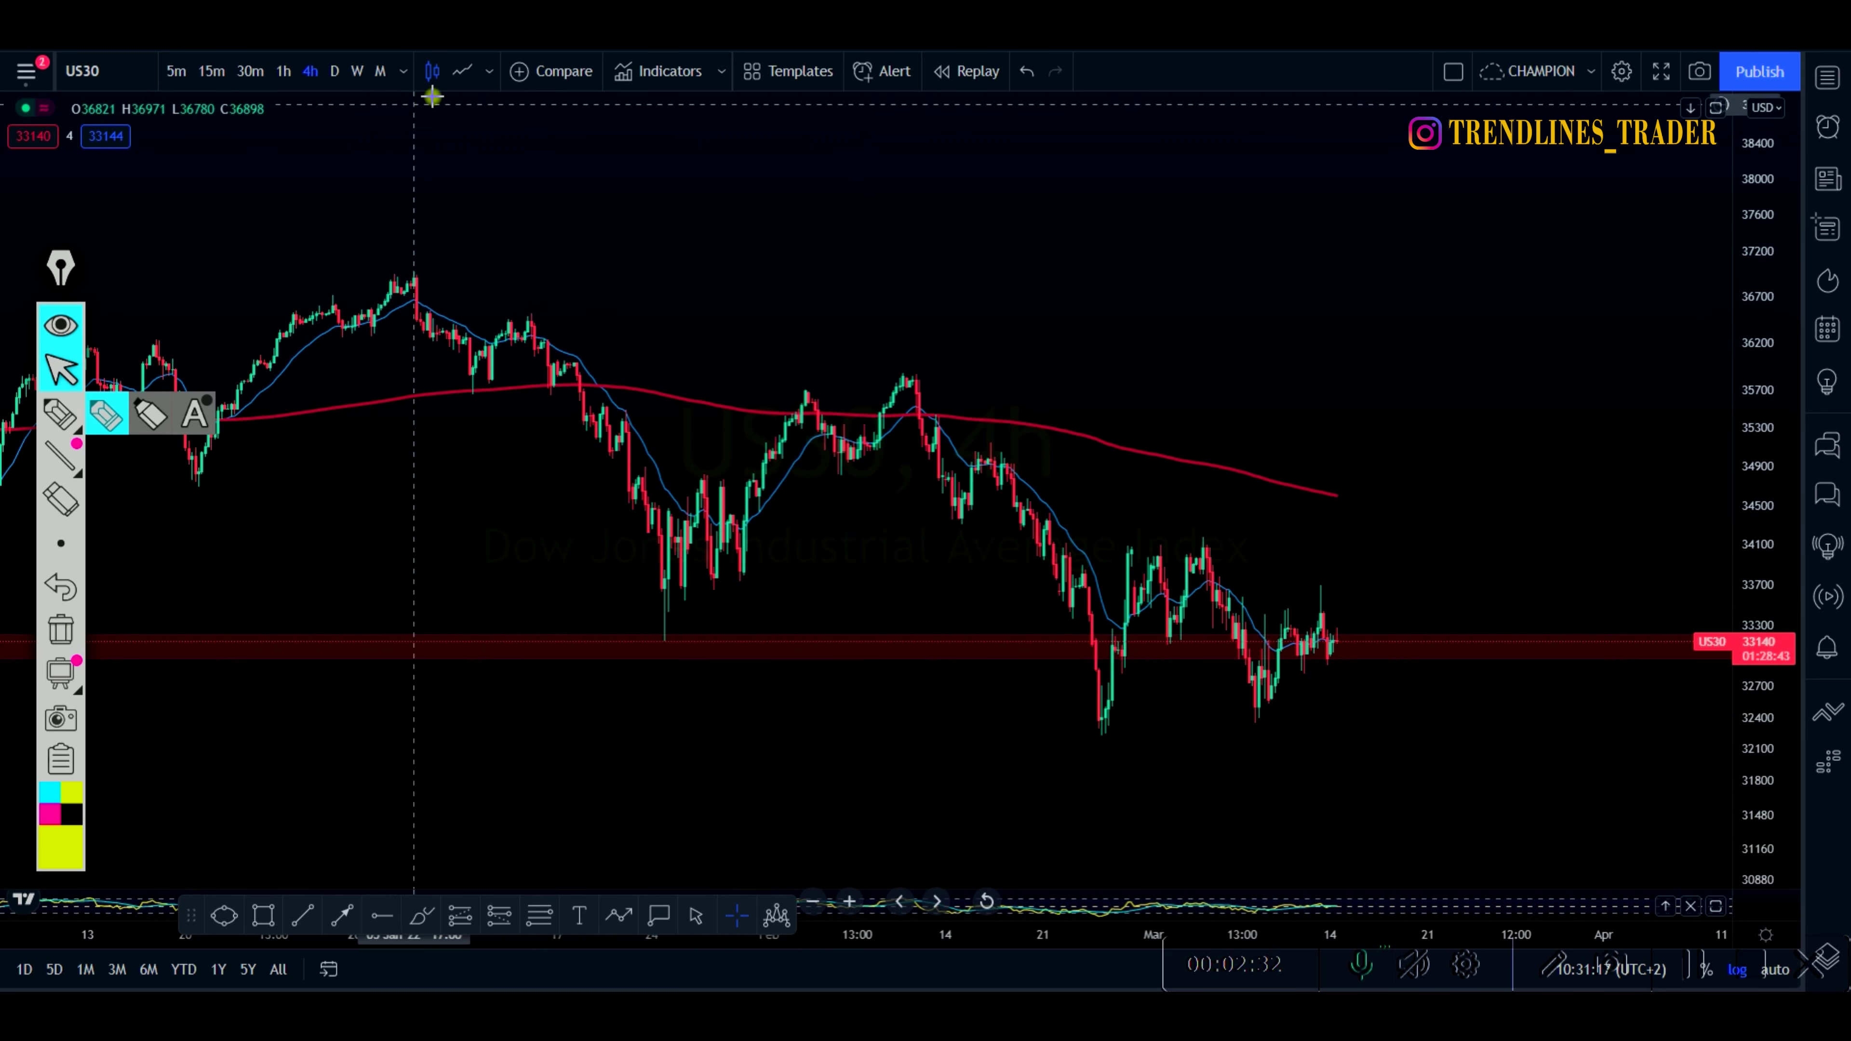
Display US30 as a line chart and draw a descending trend line across the highs from about 35961 on 9 Feb to 32507 on 24 Mar 2022
{"action": "left_click", "coordinate": [462, 71]}
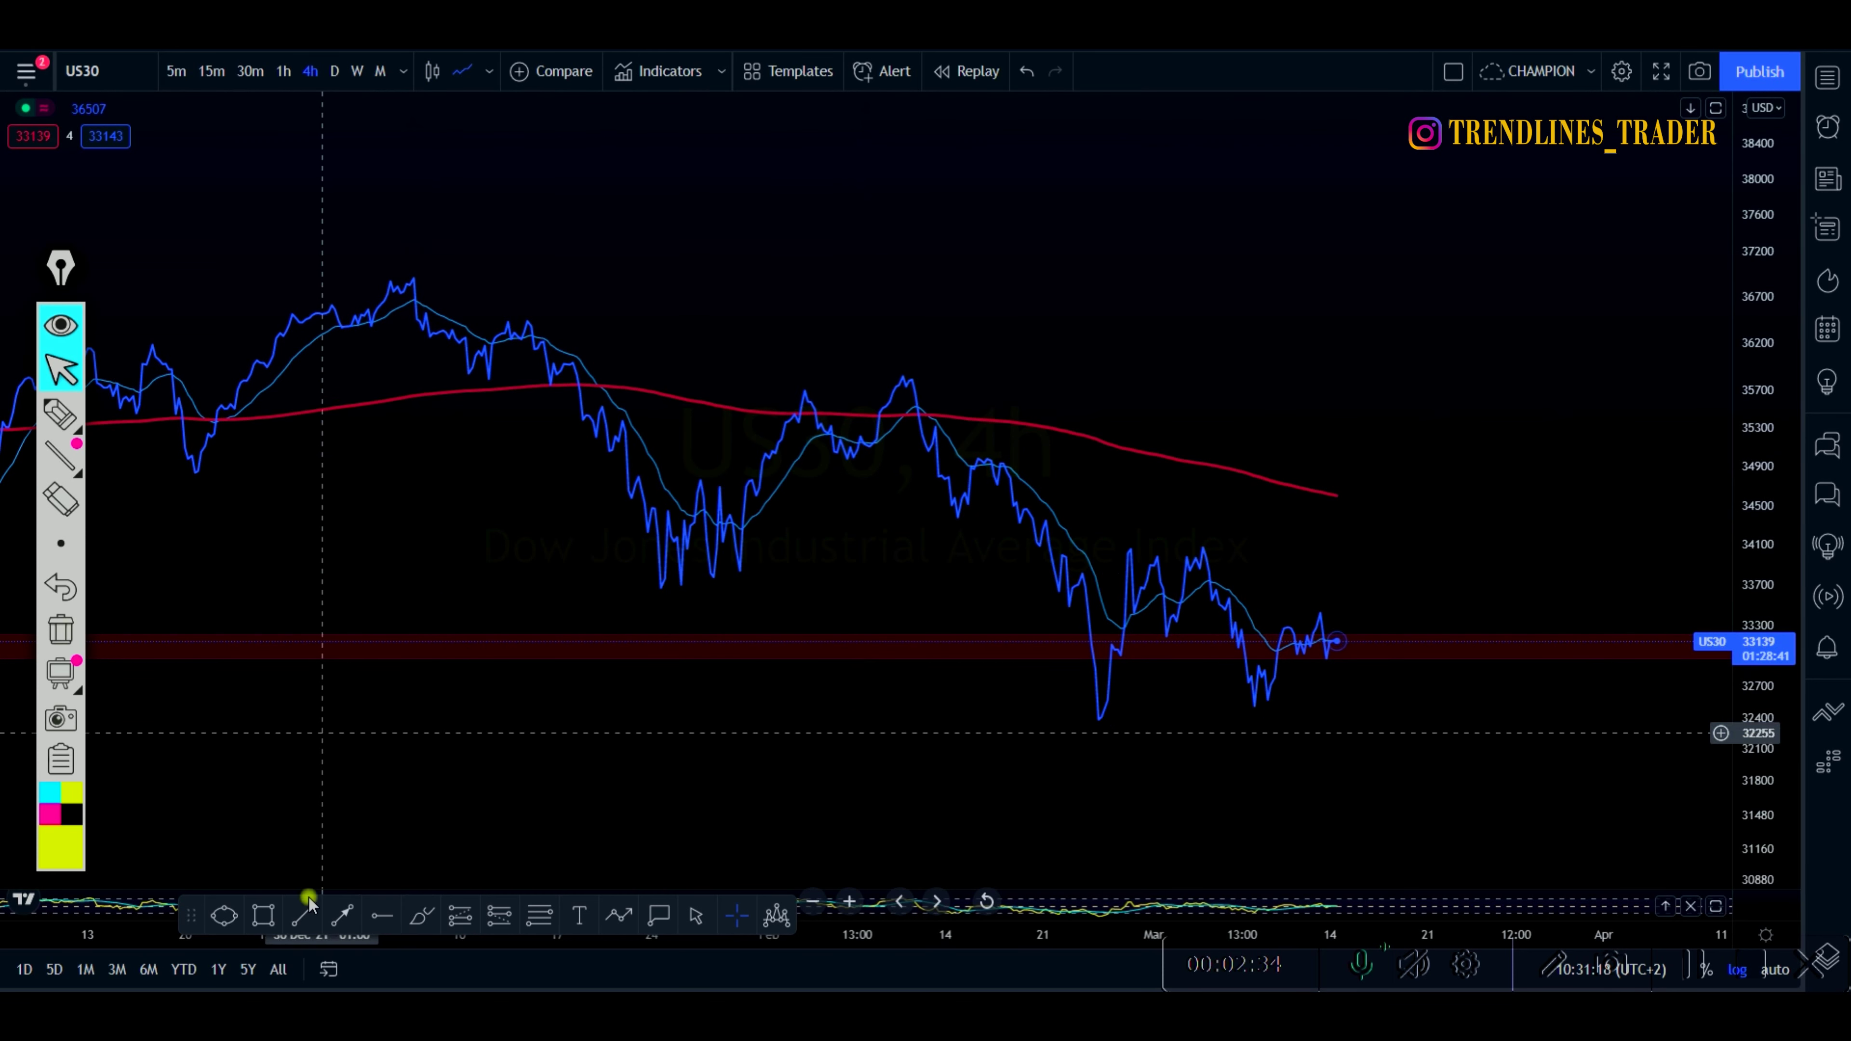
{"action": "left_click", "coordinate": [302, 915]}
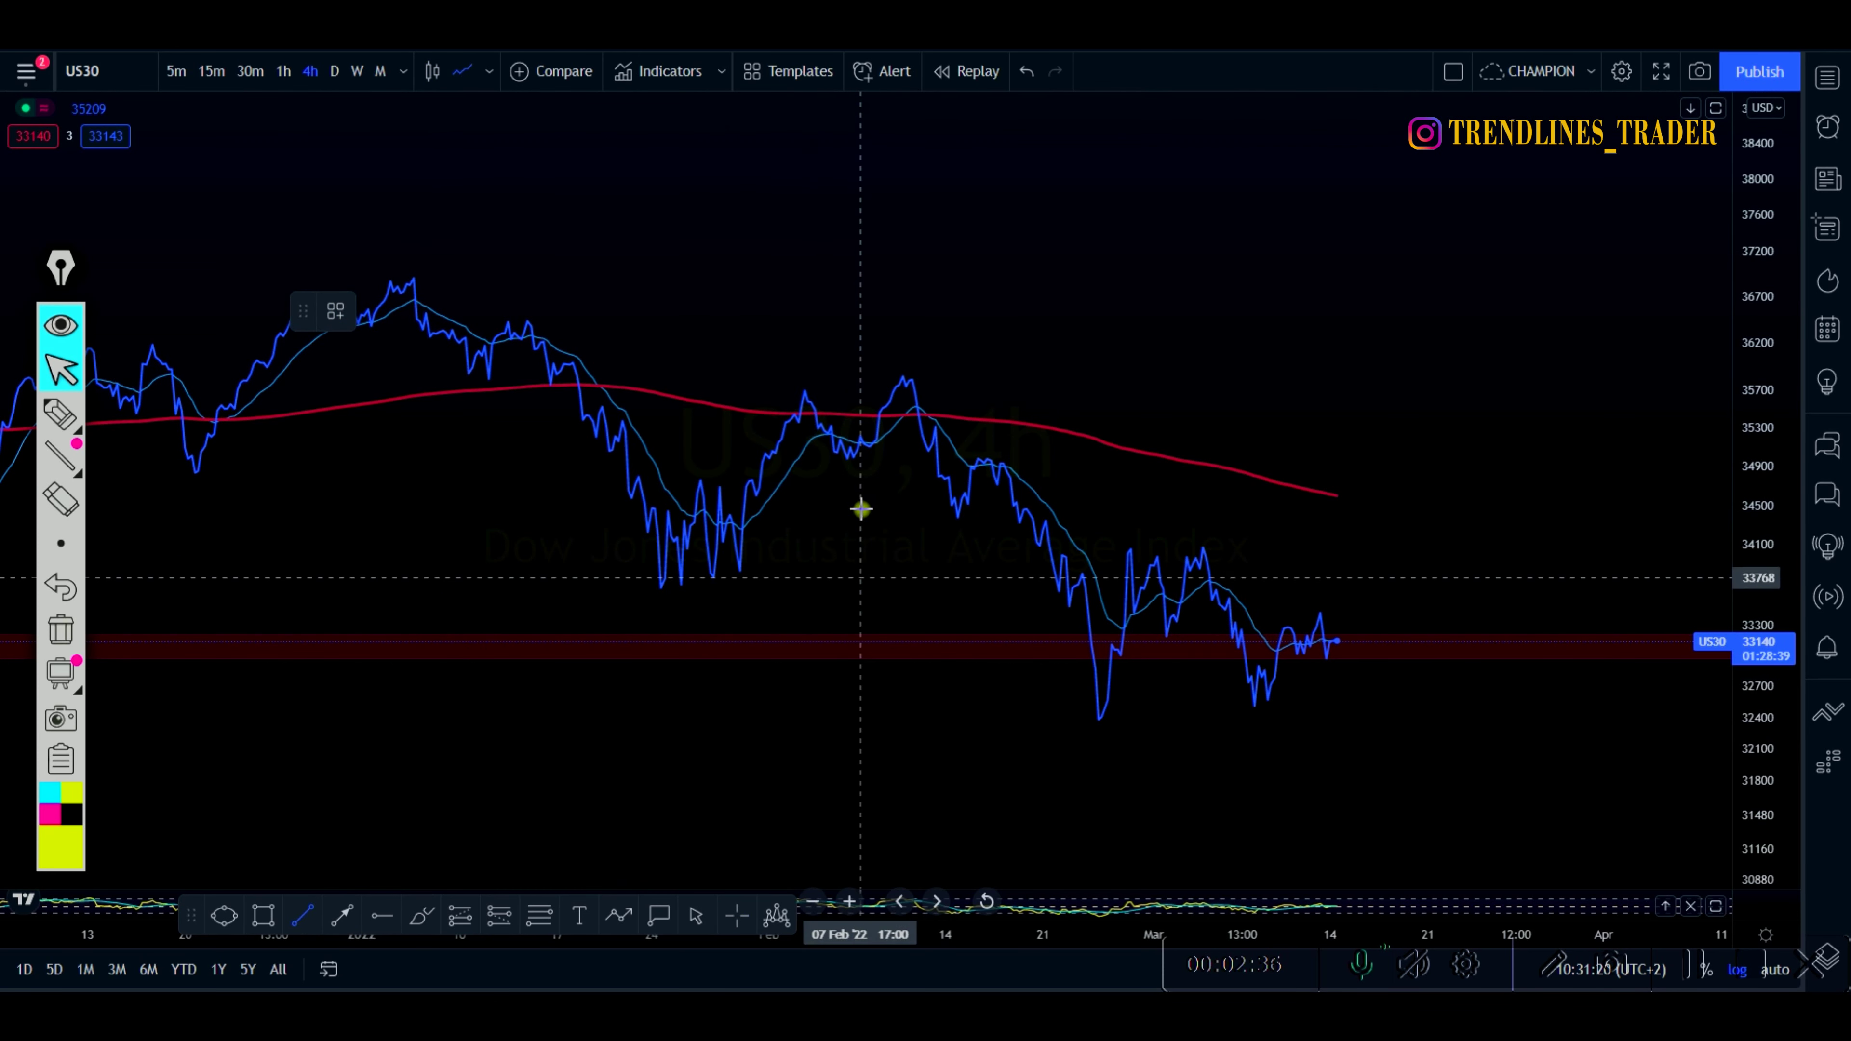
{"action": "left_click", "coordinate": [897, 365]}
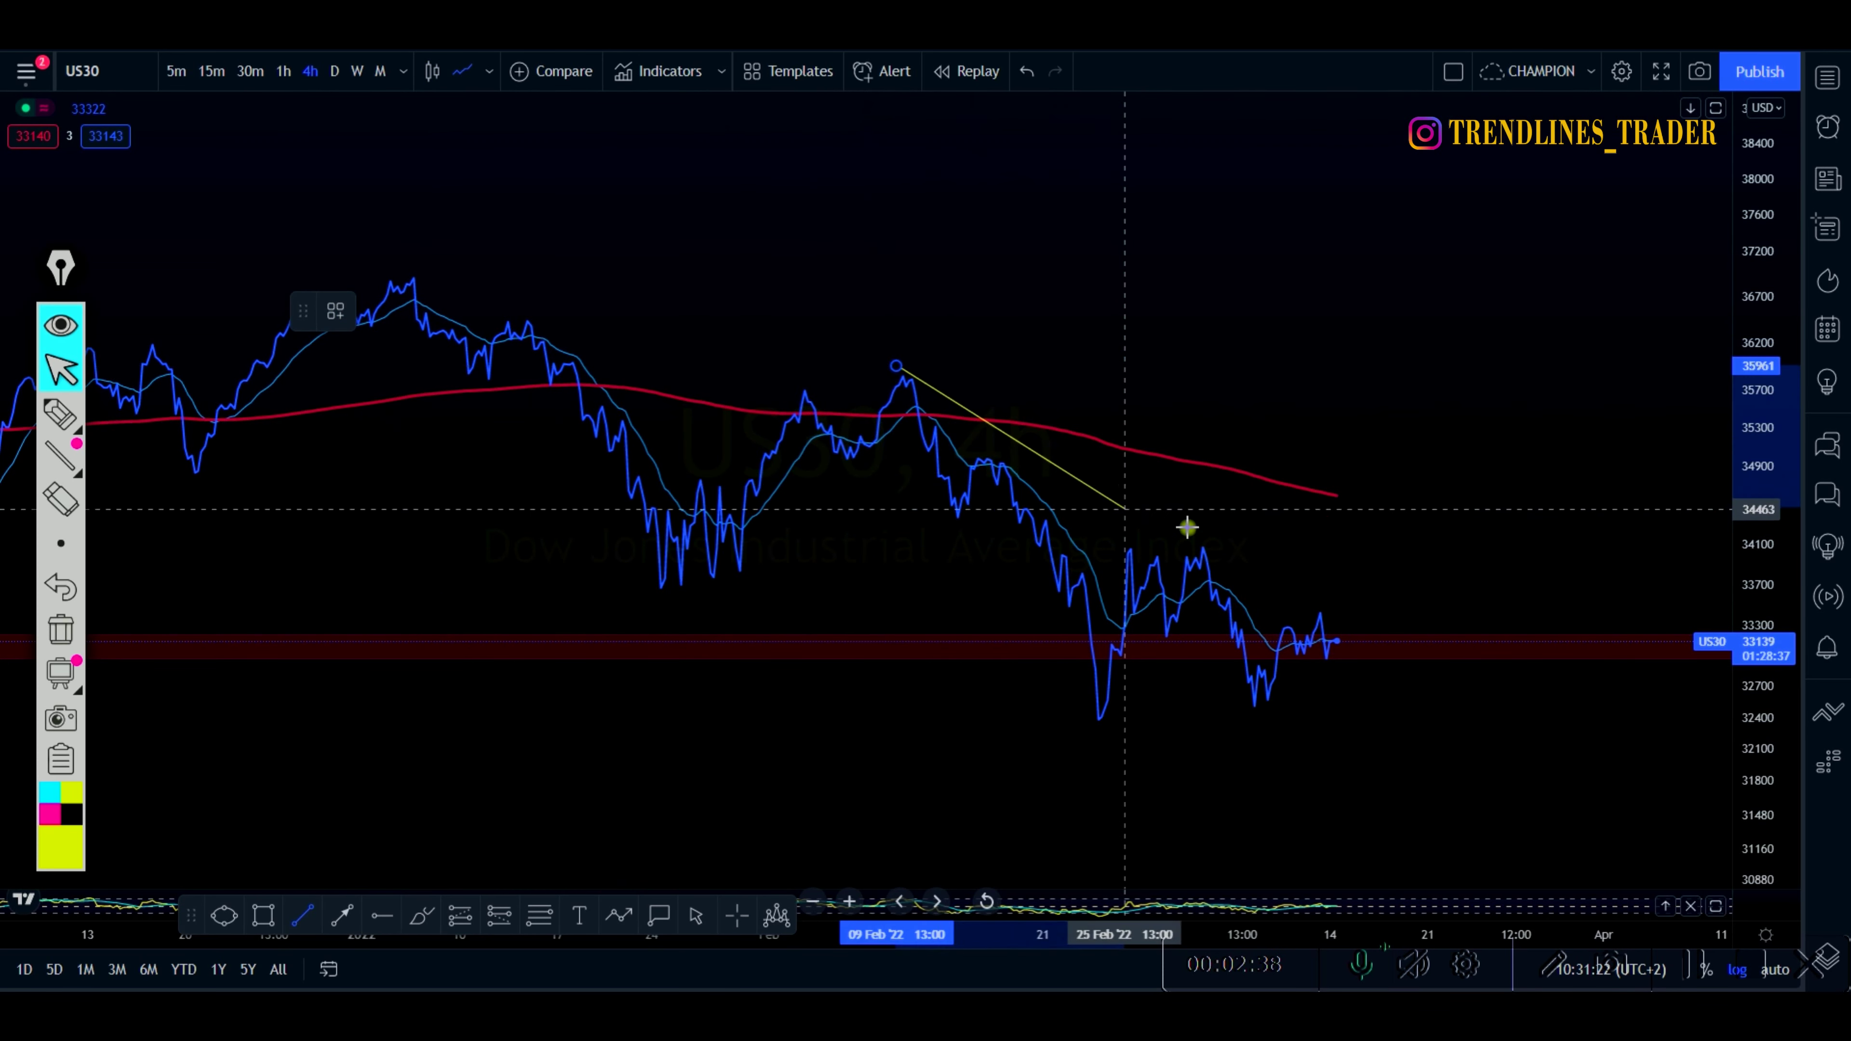
{"action": "left_click", "coordinate": [1486, 705]}
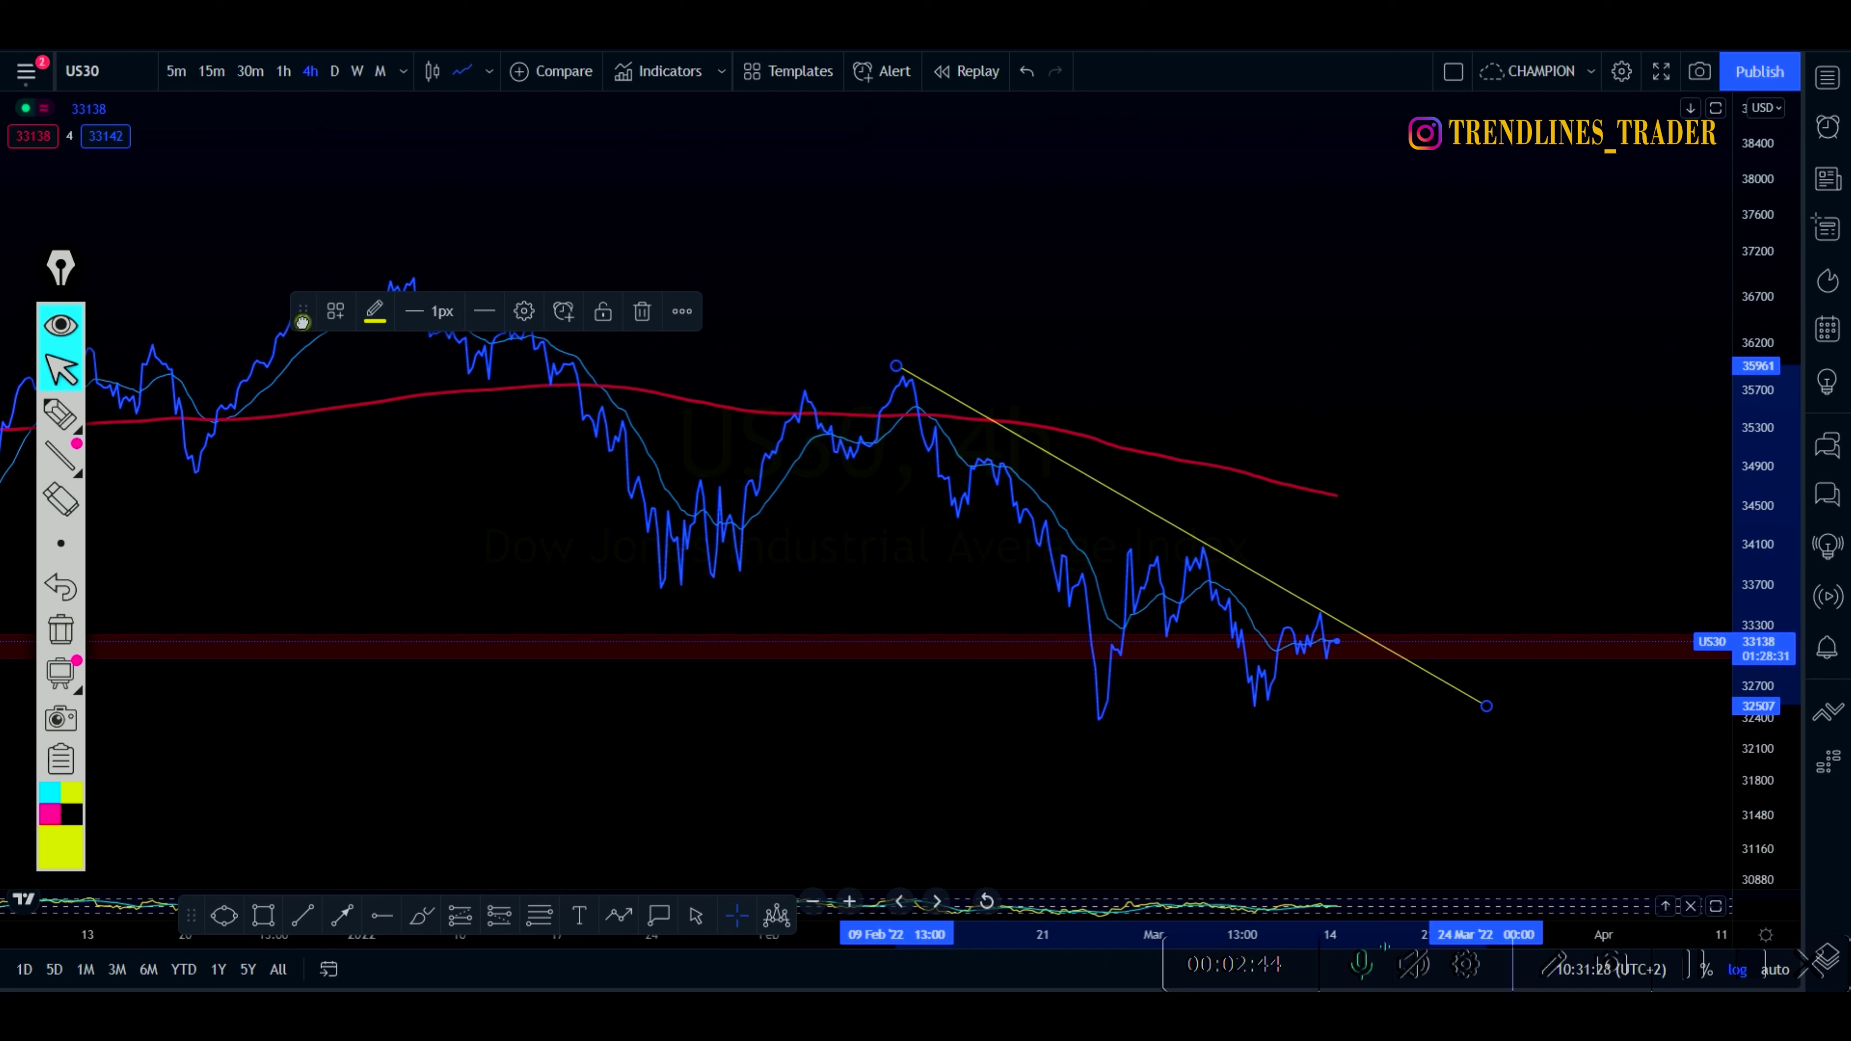
{"action": "left_click_drag", "start_coordinate": [302, 321], "coordinate": [315, 164]}
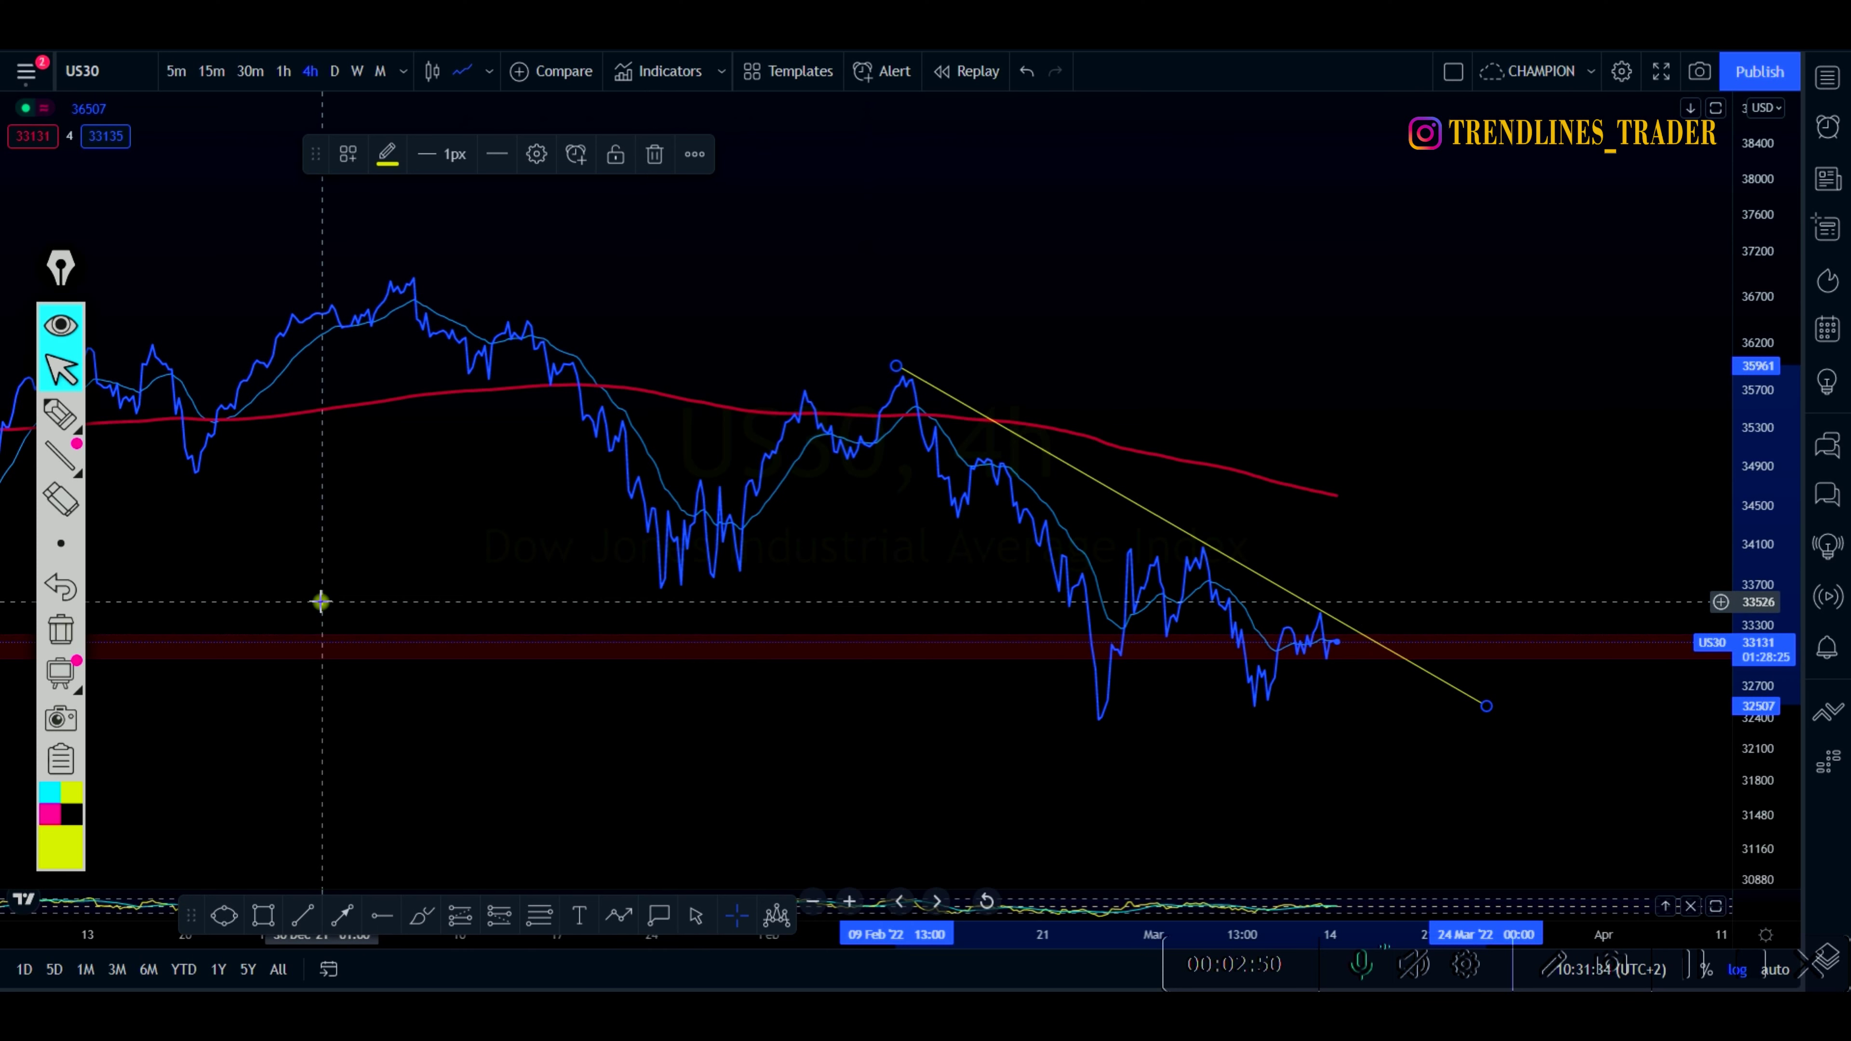
{"action": "left_click", "coordinate": [60, 414]}
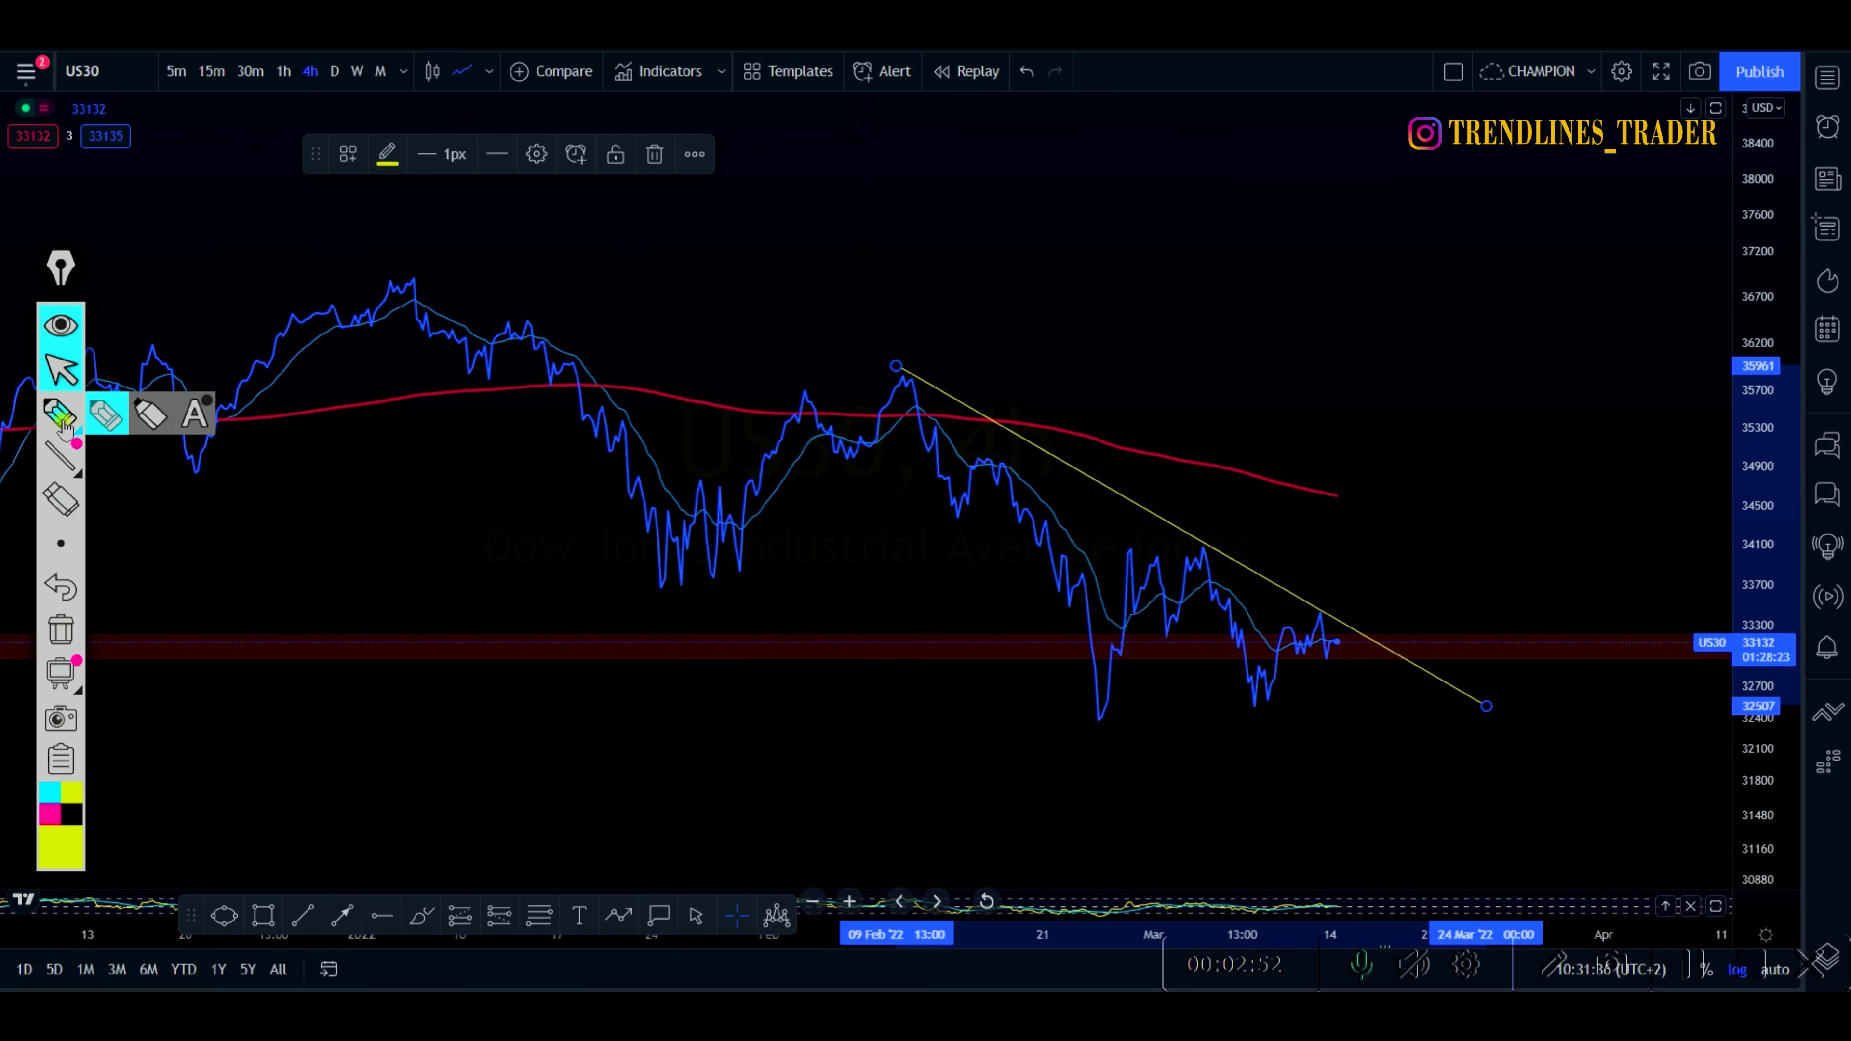
{"action": "mouse_move", "coordinate": [109, 478]}
{"action": "left_click", "coordinate": [60, 368]}
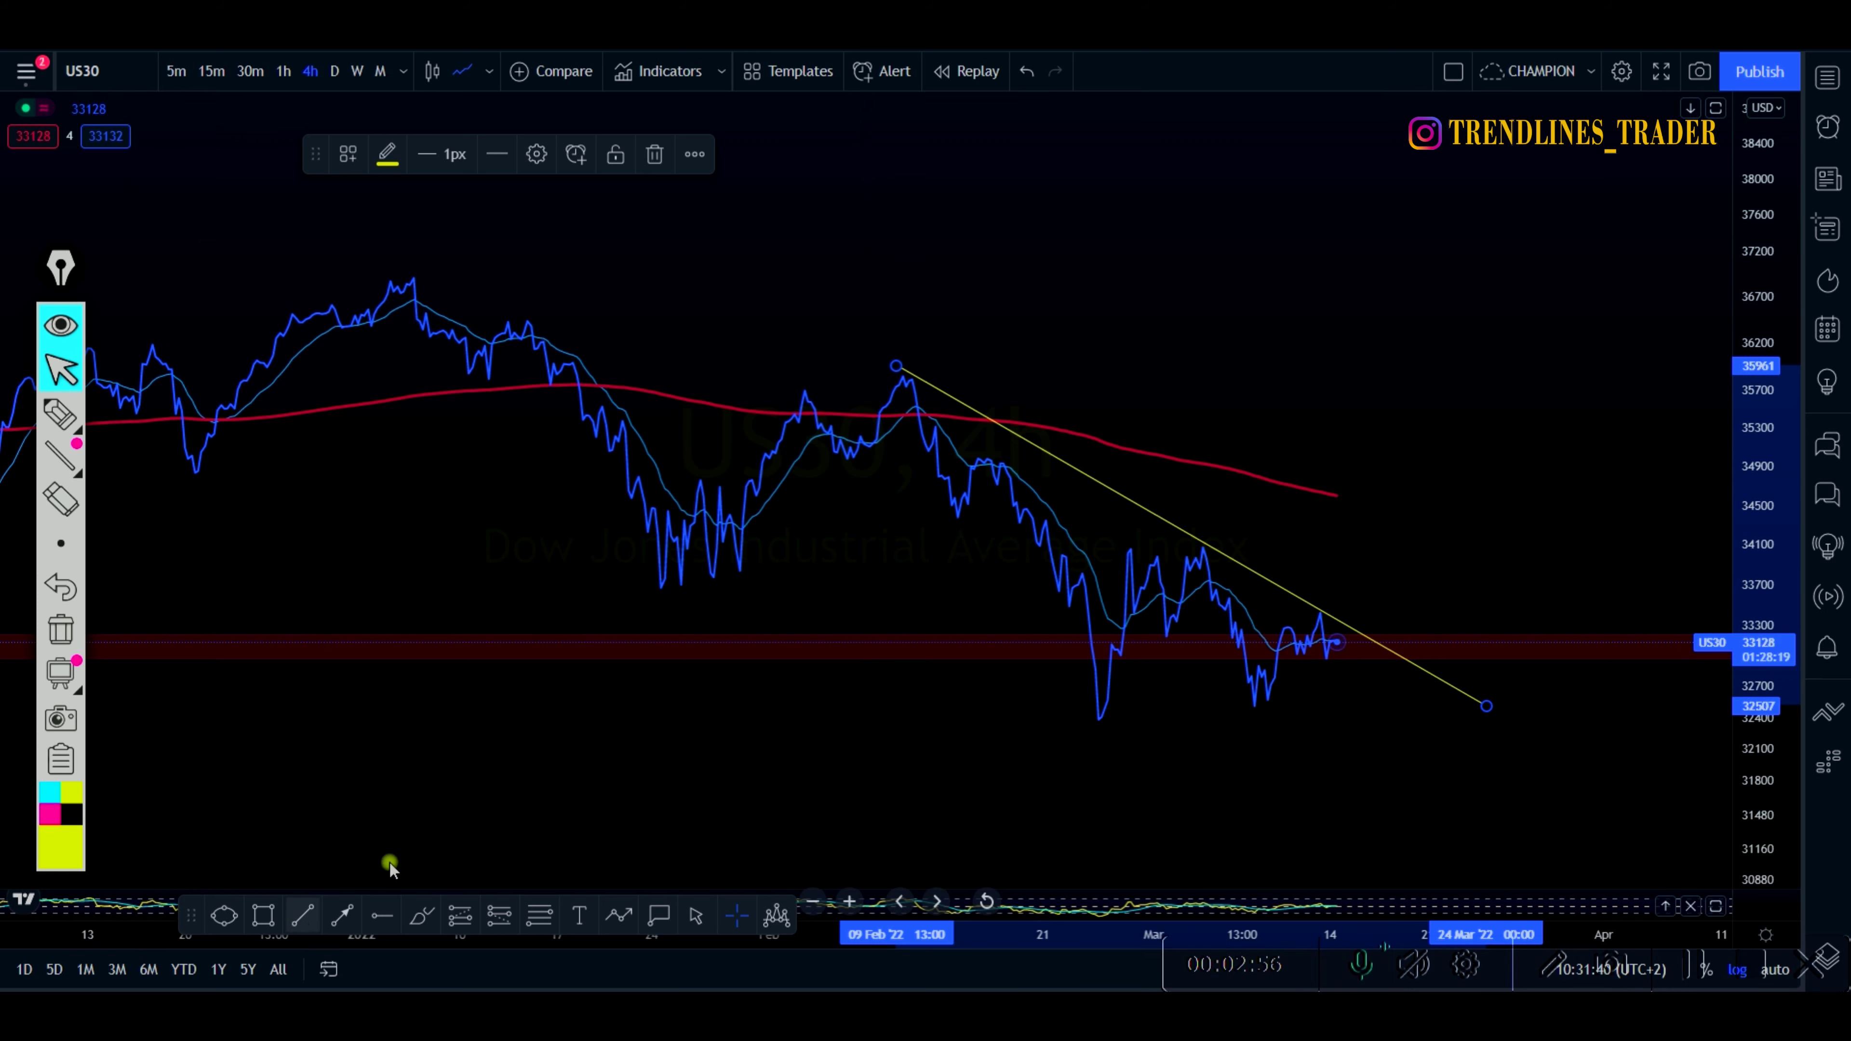
Draw a descending trend line beneath the December and February lows, ending near 31444 on 22 Mar 2022, and fine-tune its starting point
{"action": "key", "text": "alt+t"}
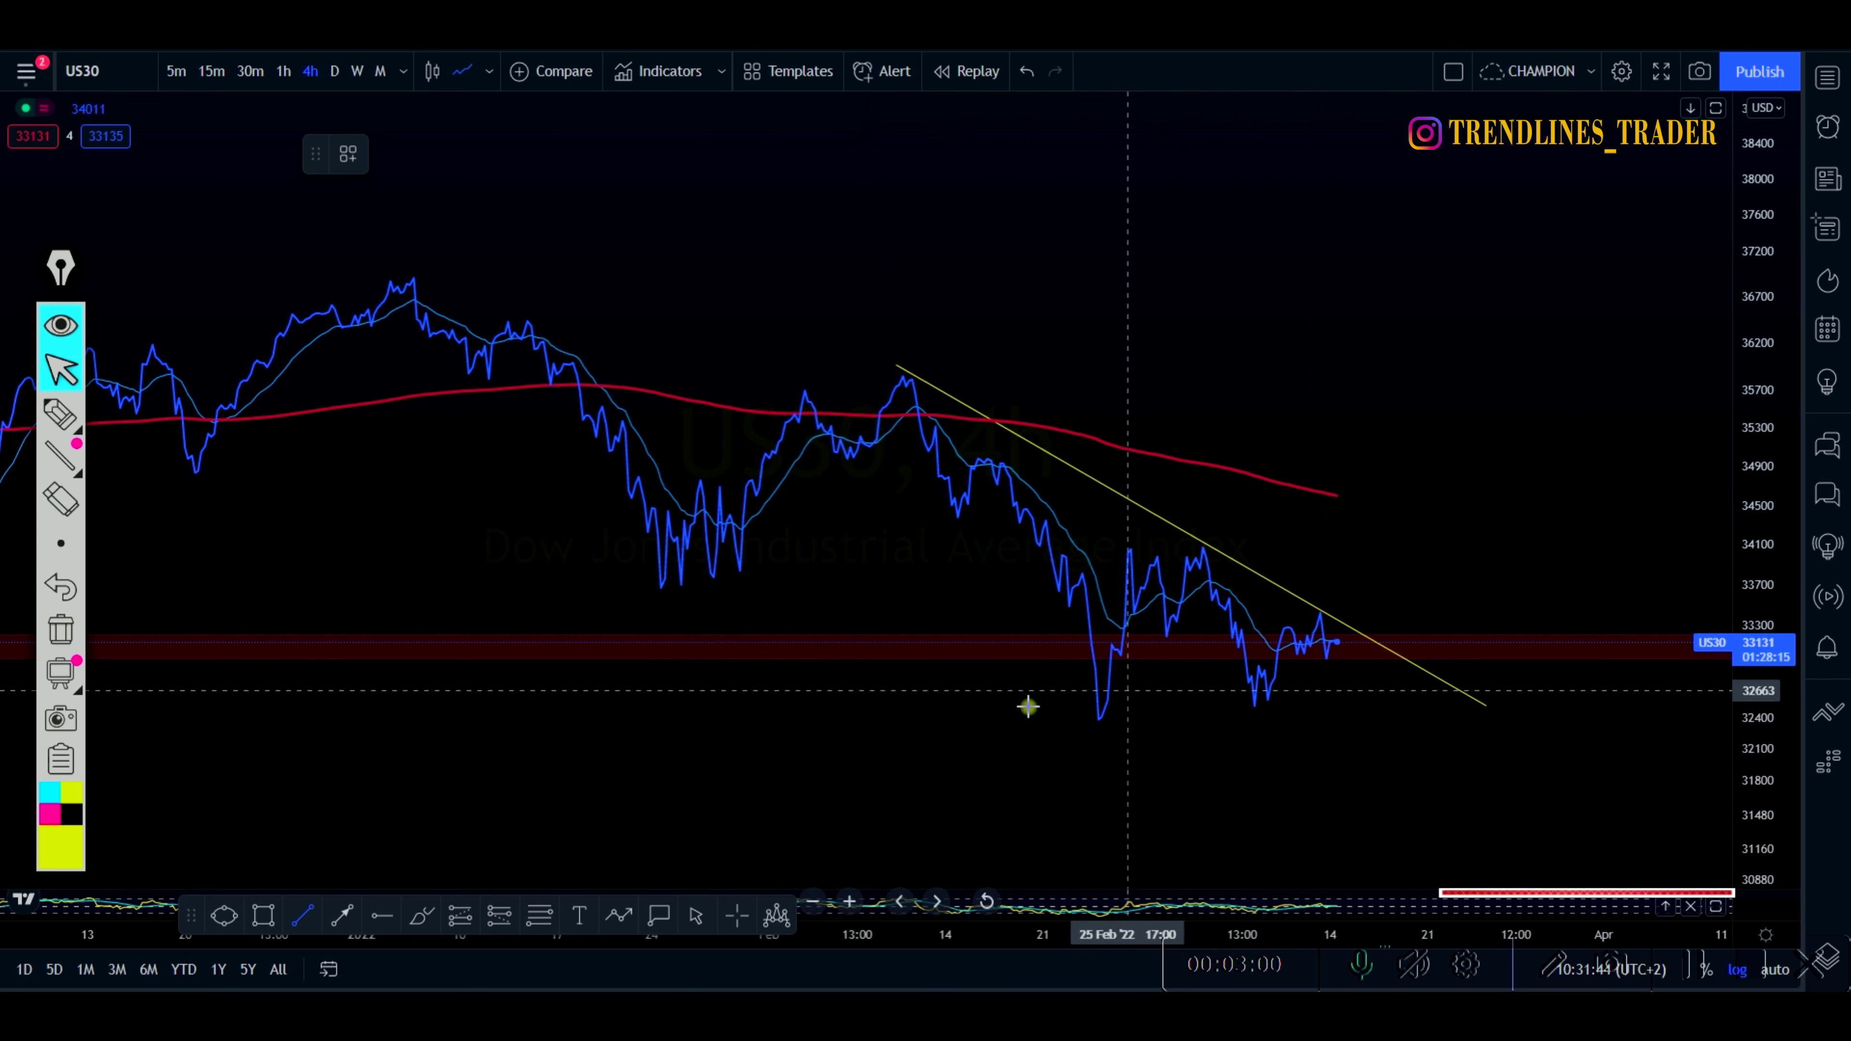
{"action": "left_click", "coordinate": [164, 477]}
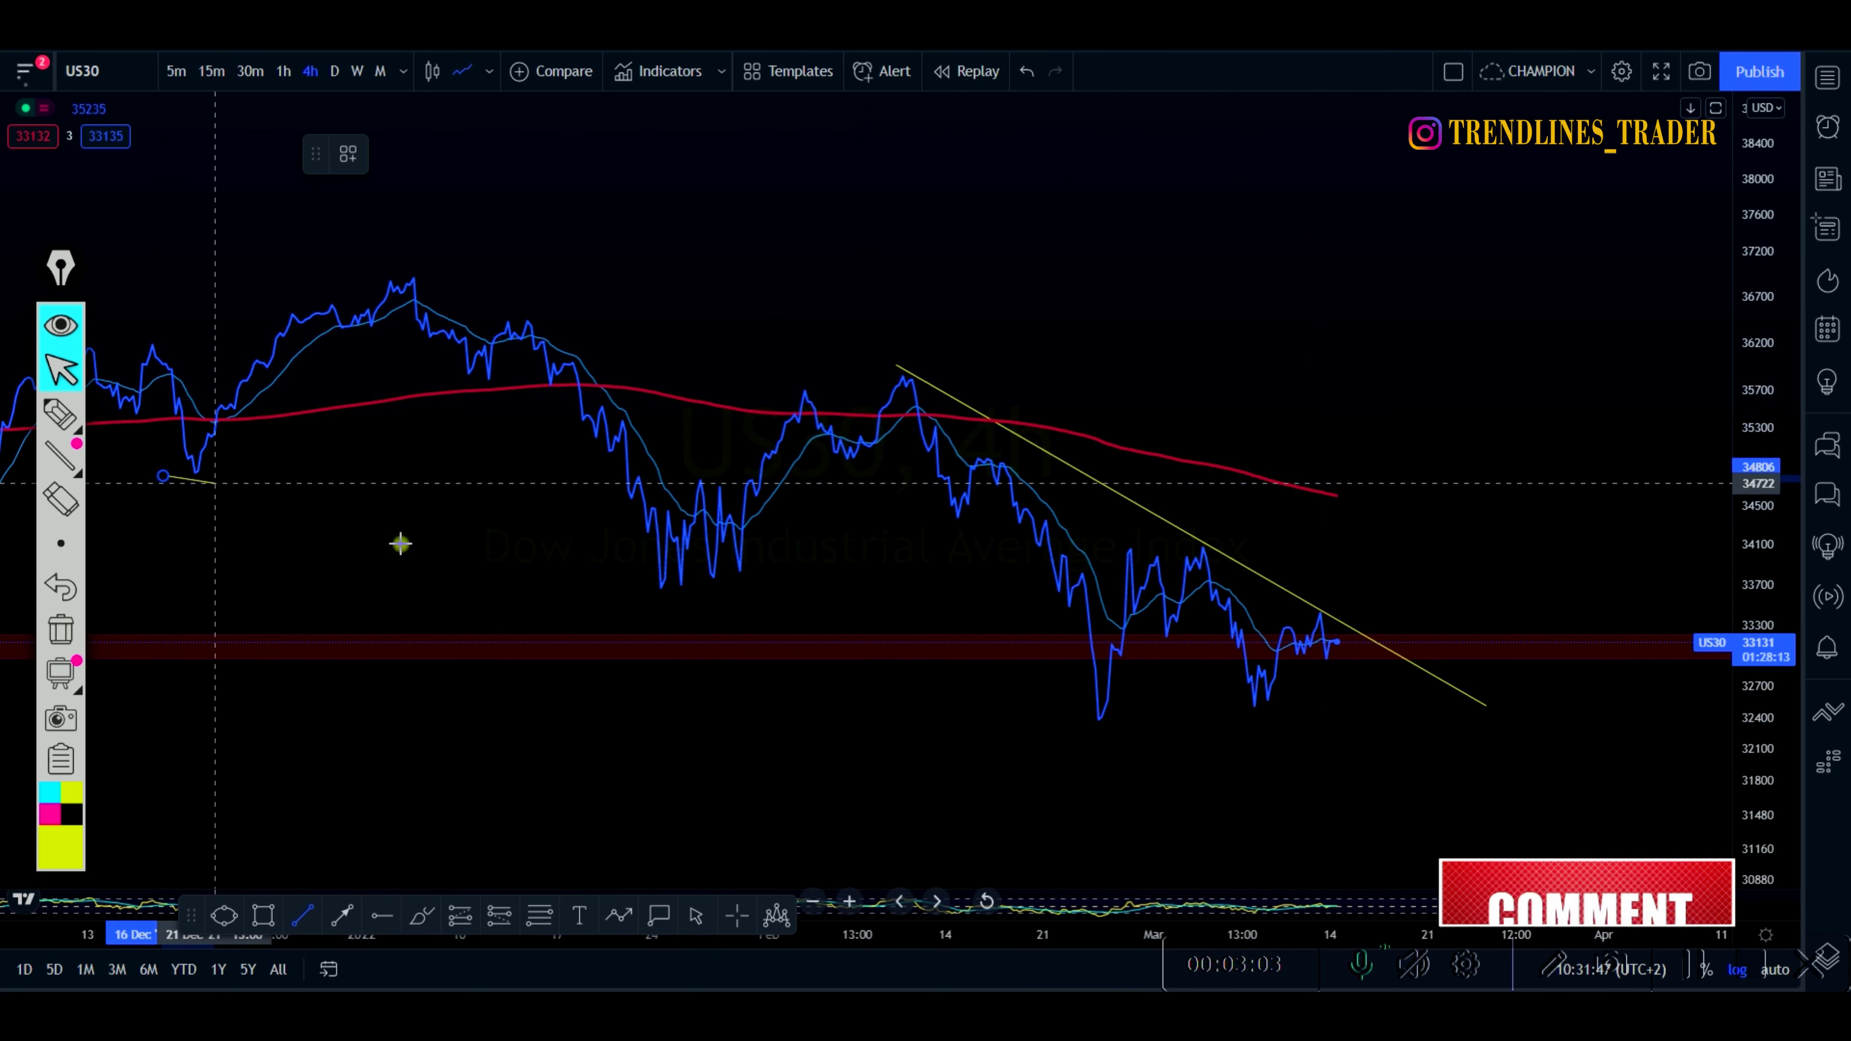
{"action": "left_click", "coordinate": [1451, 819]}
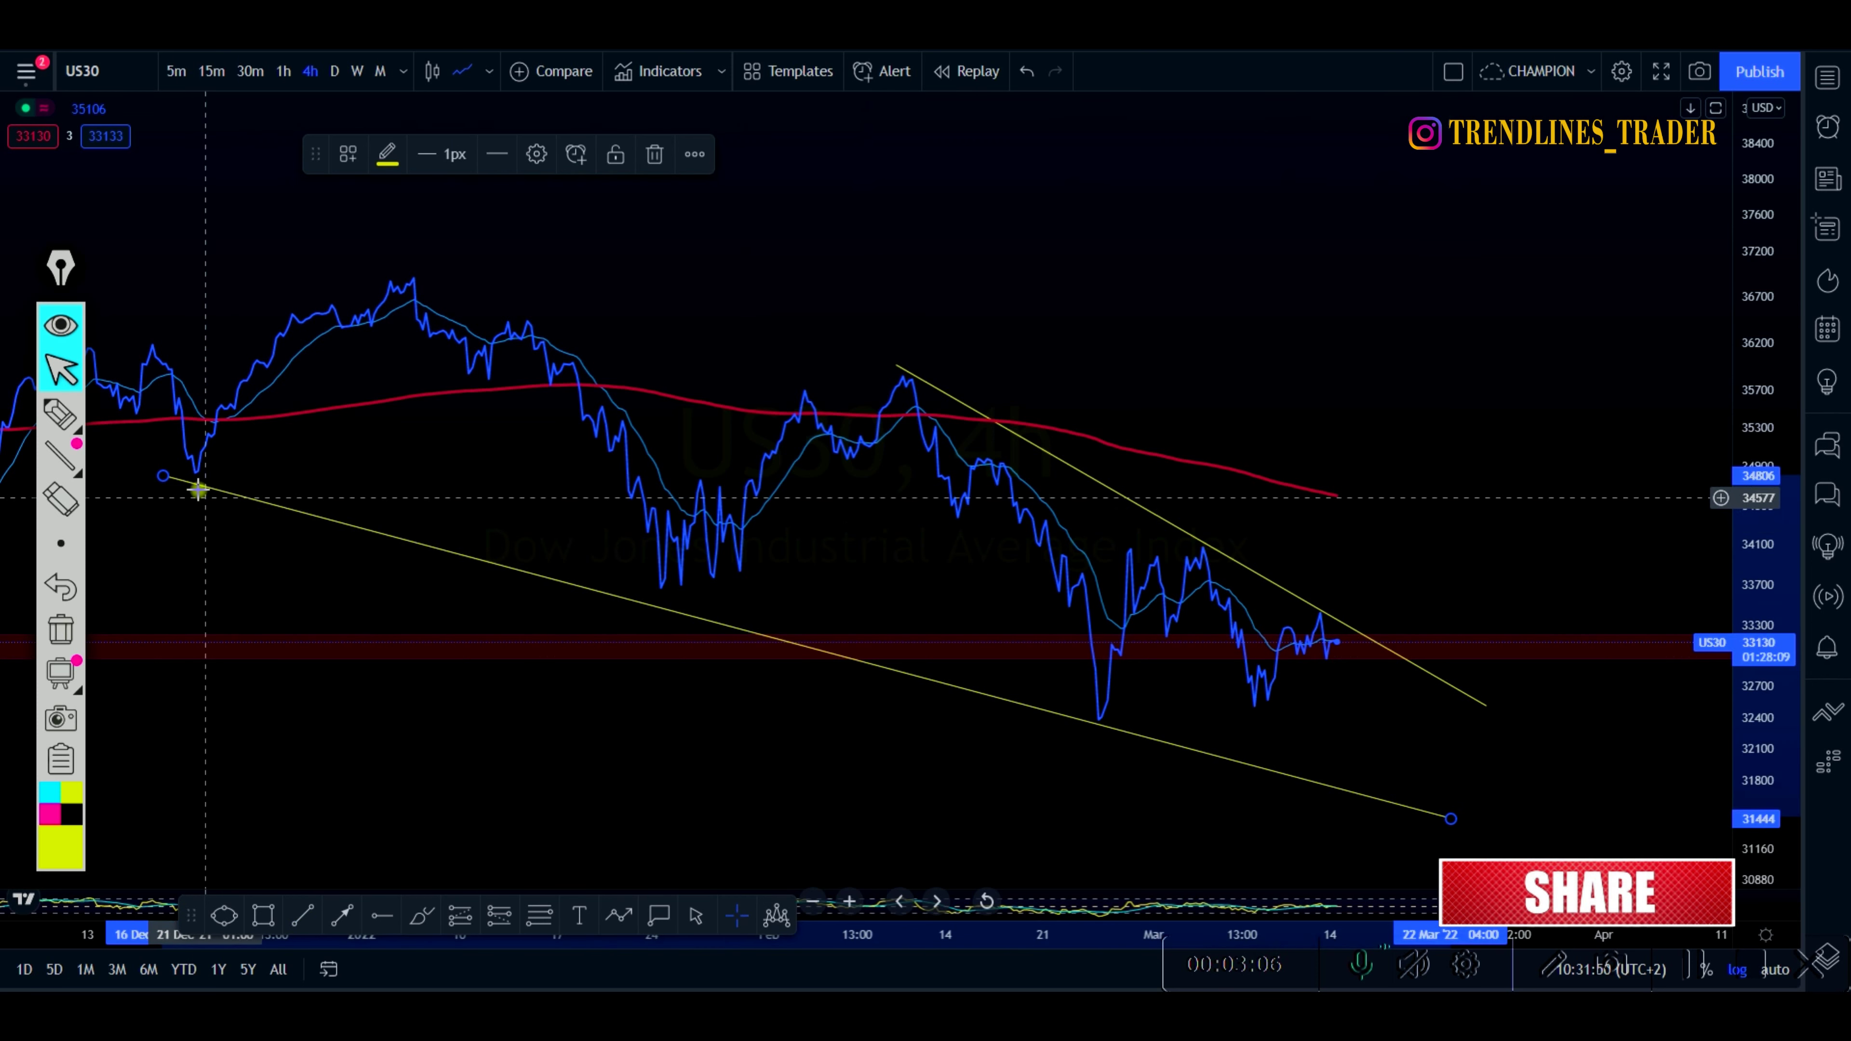
{"action": "left_click_drag", "start_coordinate": [162, 475], "coordinate": [149, 465]}
{"action": "left_click", "coordinate": [347, 579]}
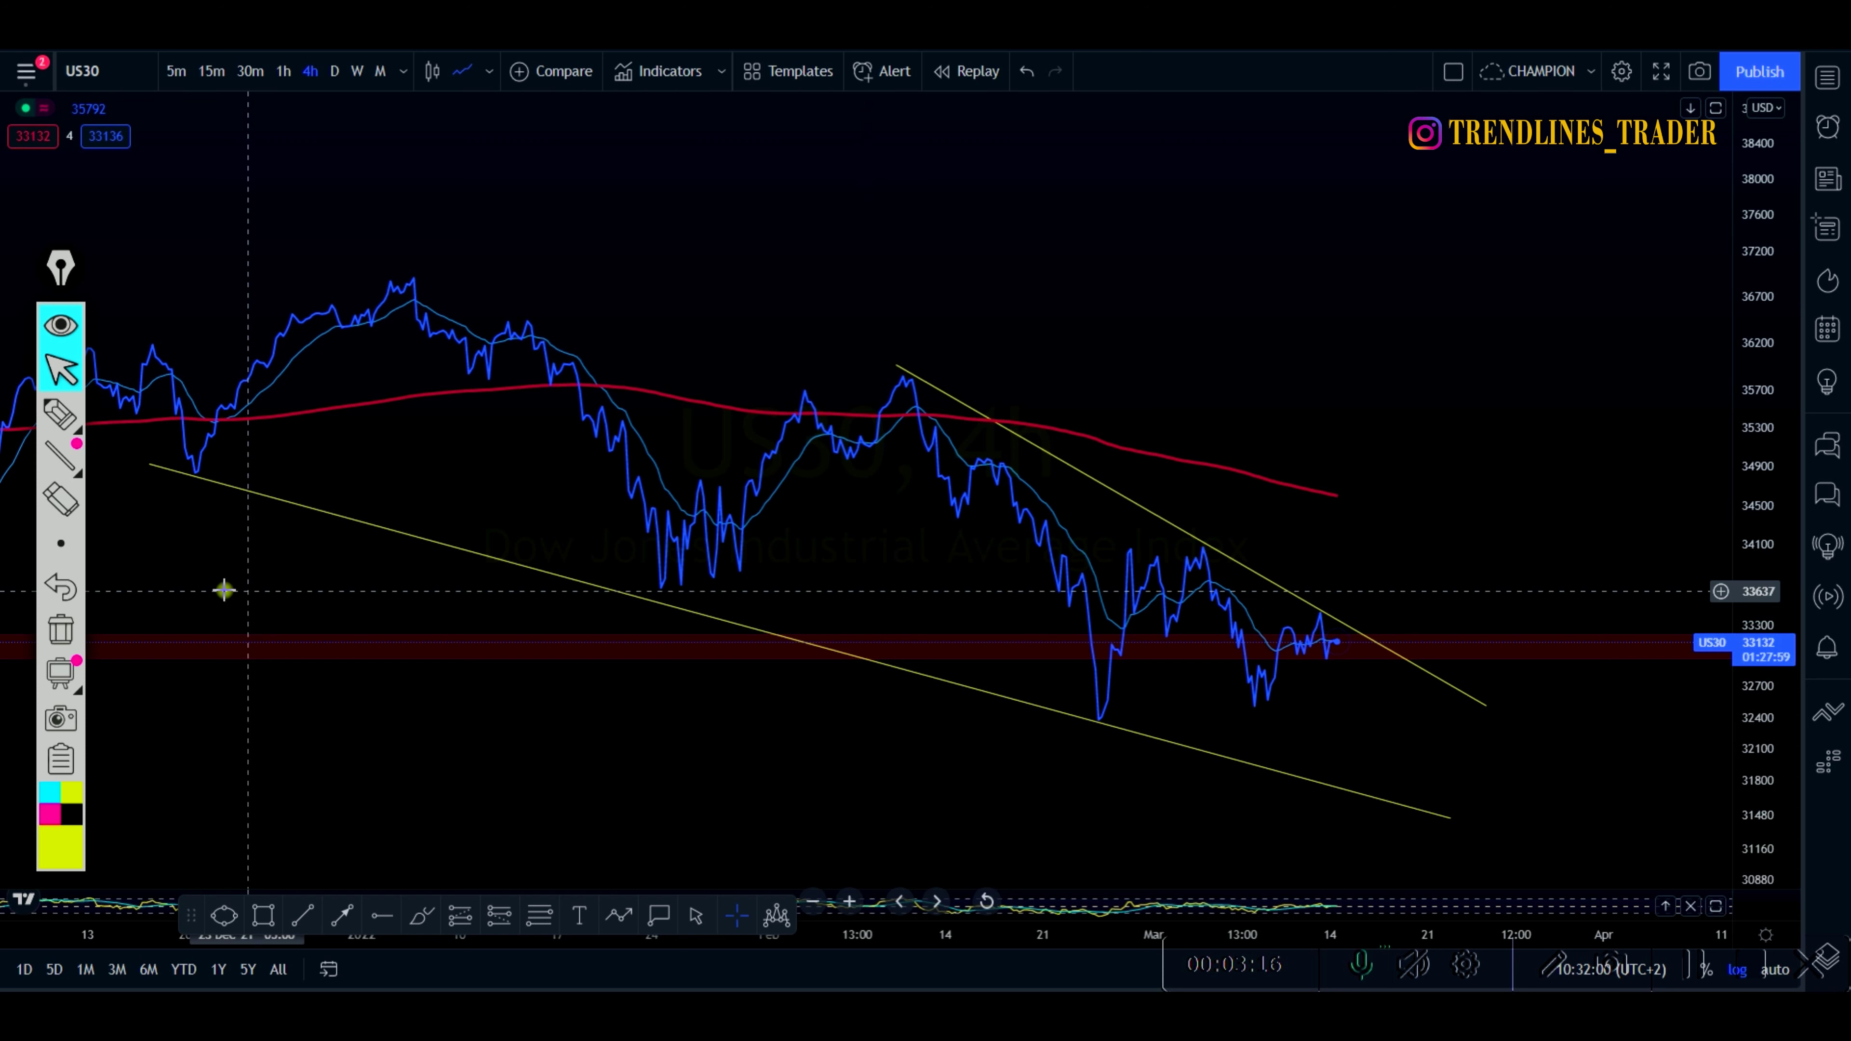
Draw a rectangle zone at the late February low, from about 32323 to 32449, starting around 22 Feb 2022
{"action": "left_click", "coordinate": [60, 415]}
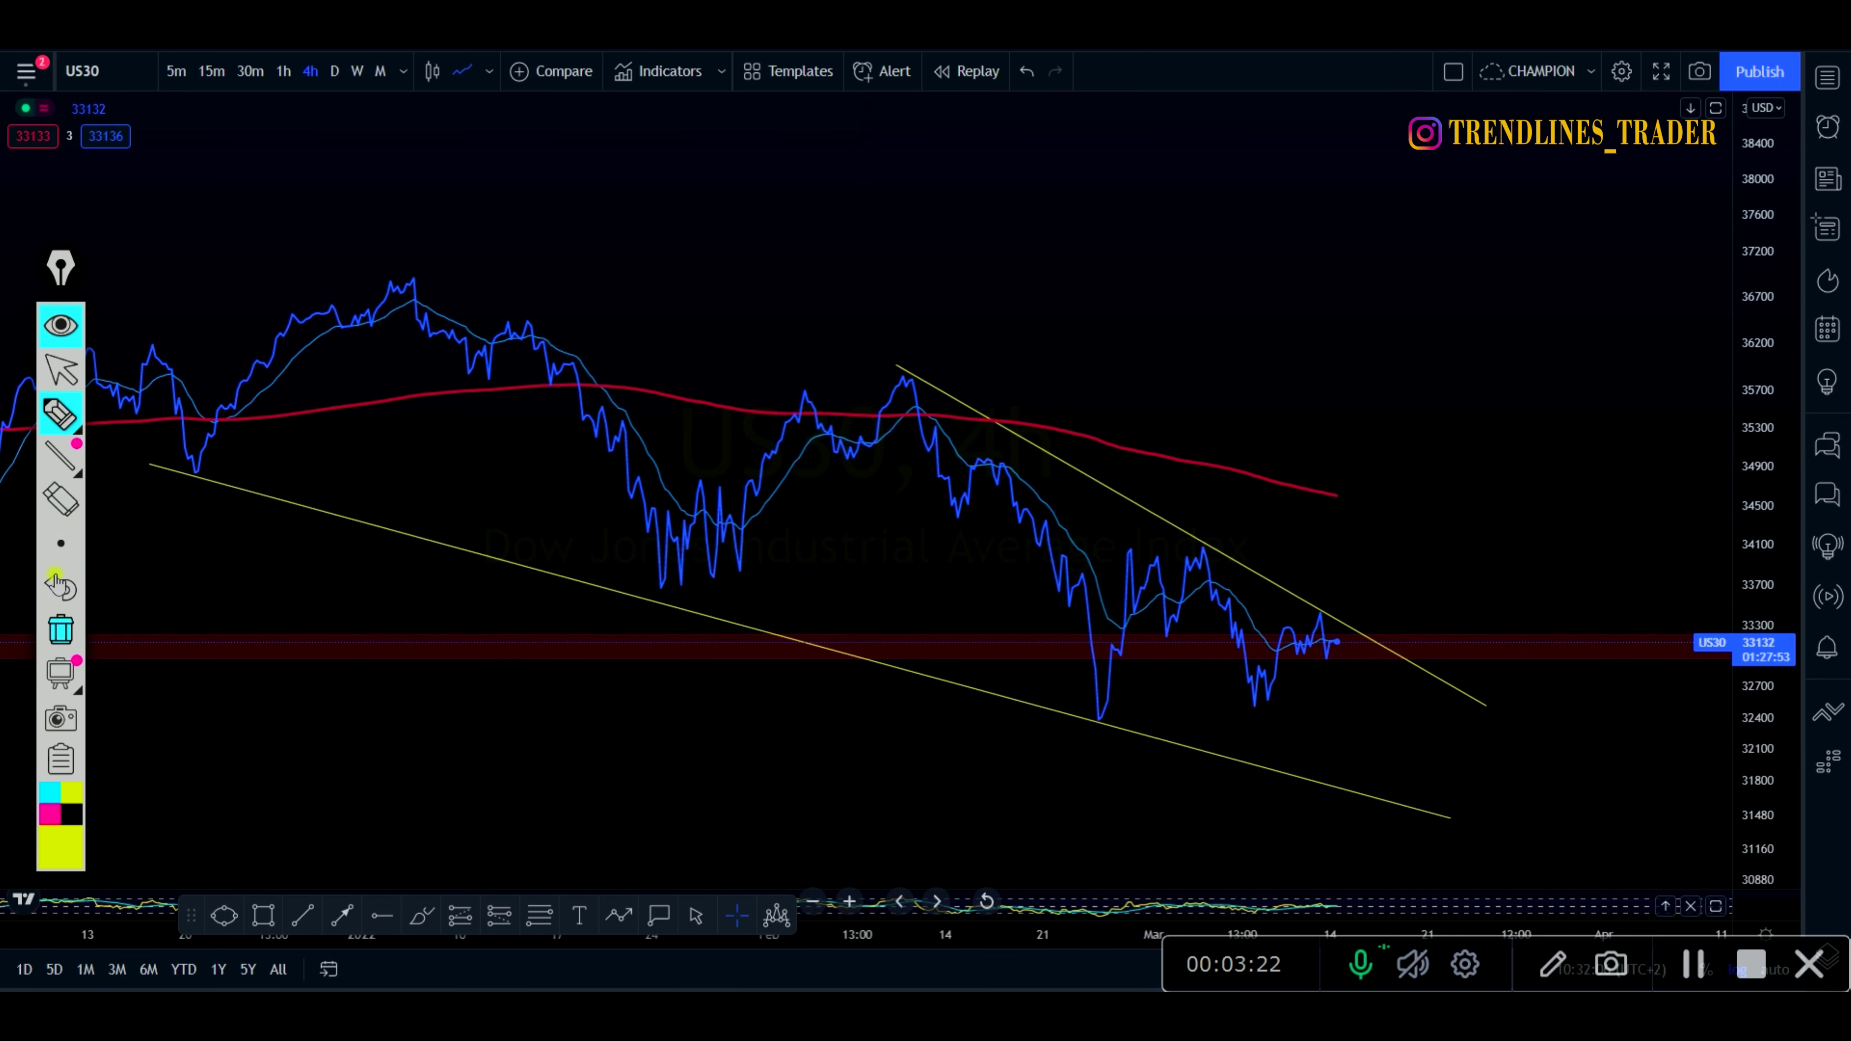
{"action": "left_click", "coordinate": [61, 368]}
{"action": "left_click", "coordinate": [263, 915]}
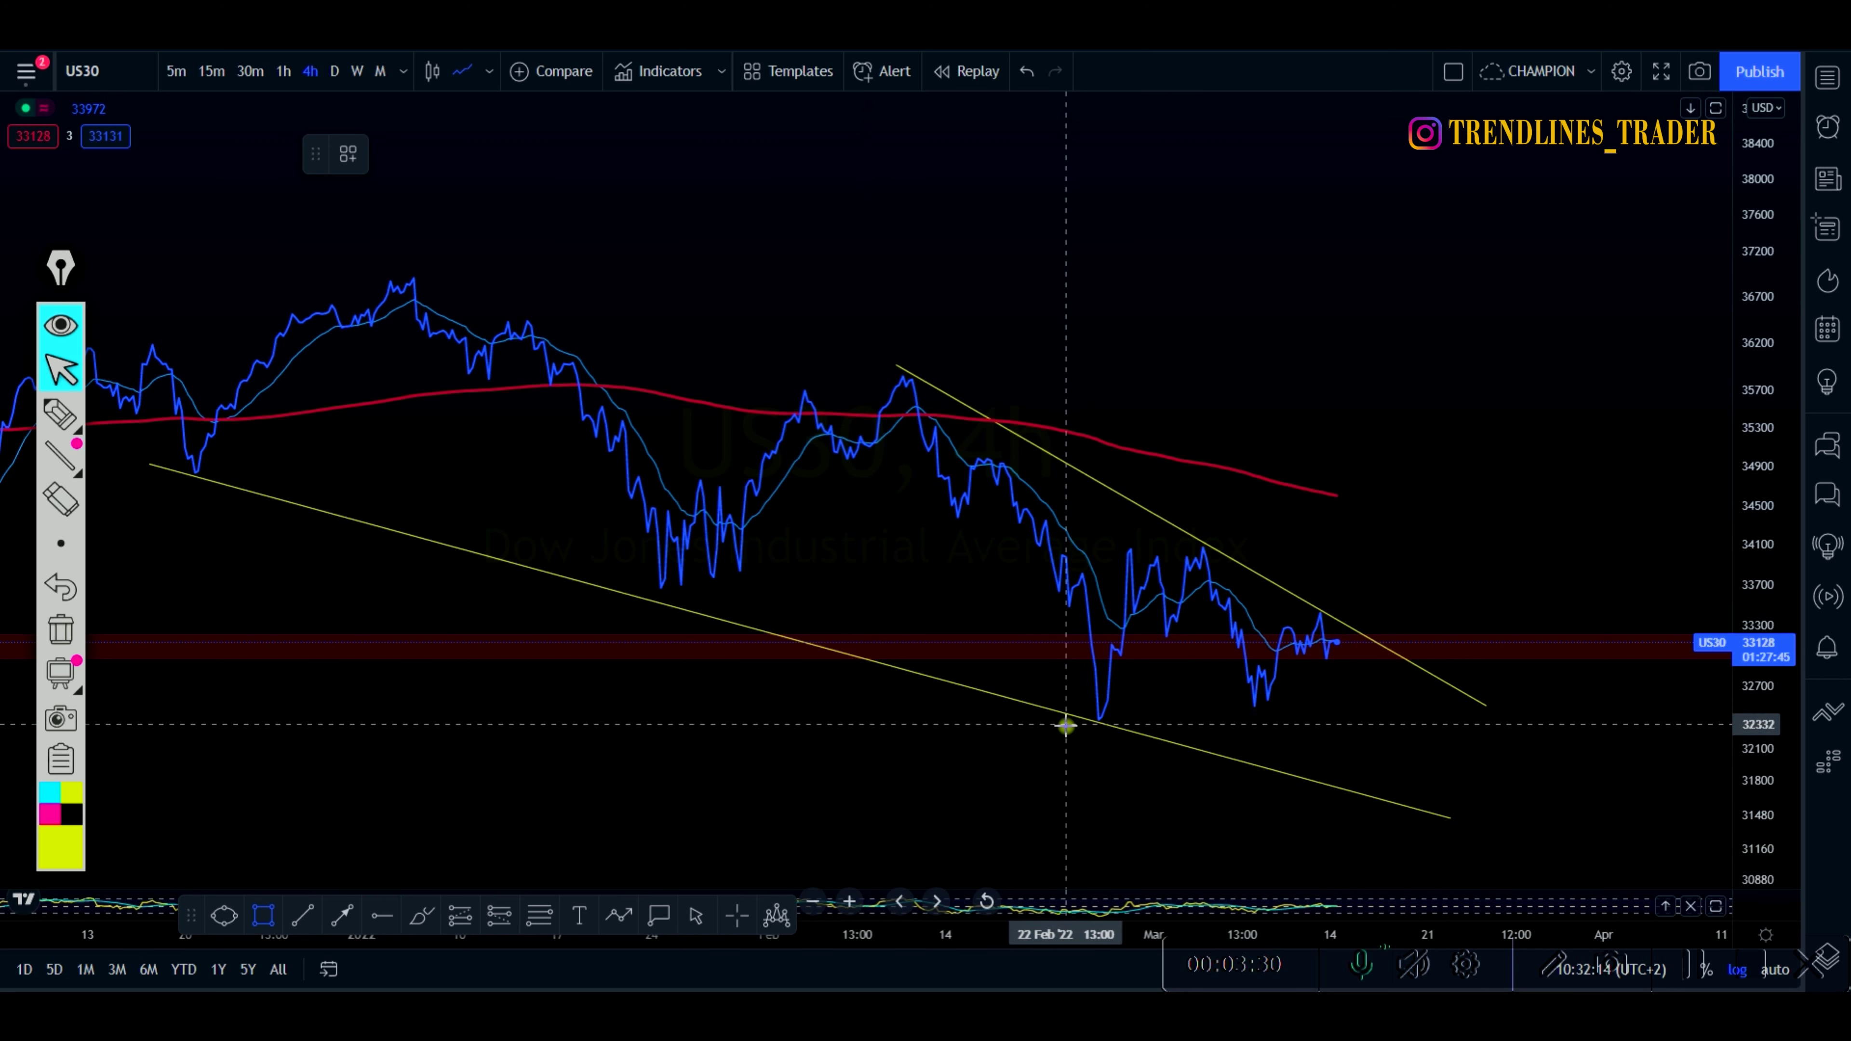
{"action": "left_click", "coordinate": [1066, 724]}
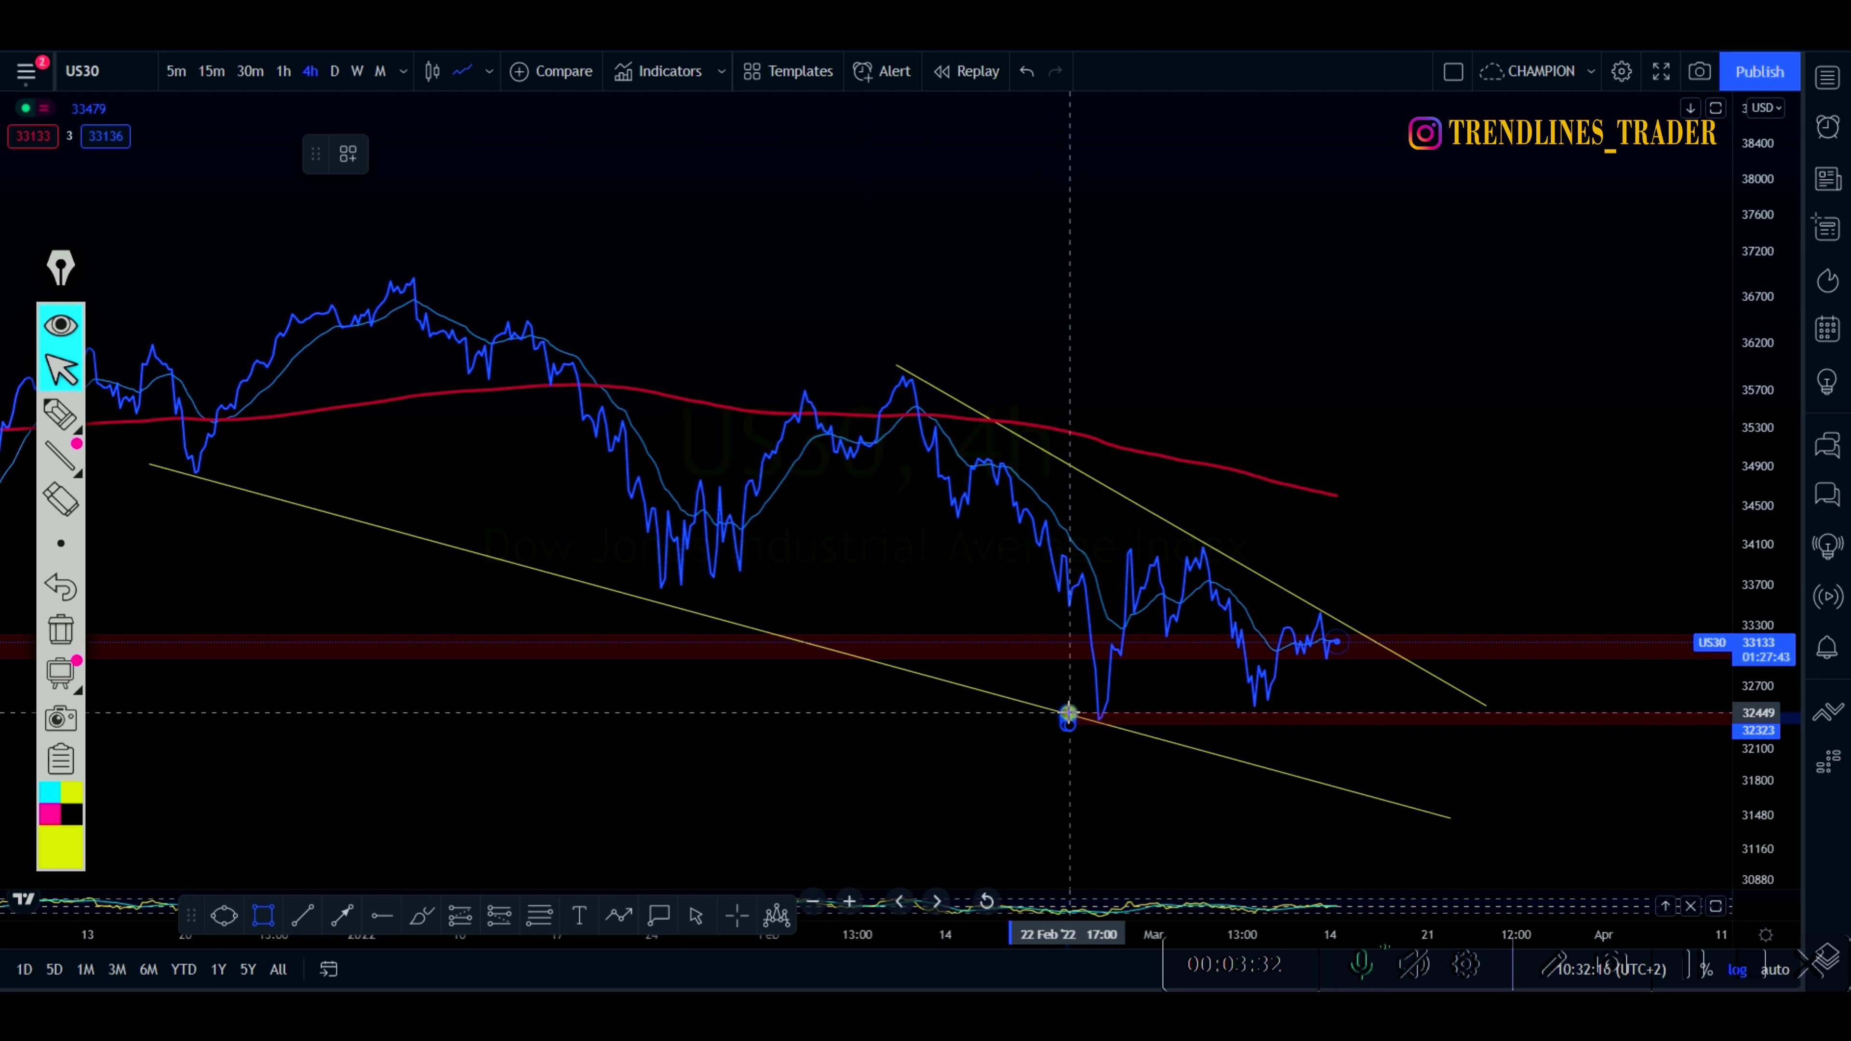
{"action": "left_click", "coordinate": [1068, 714]}
{"action": "left_click", "coordinate": [1104, 736]}
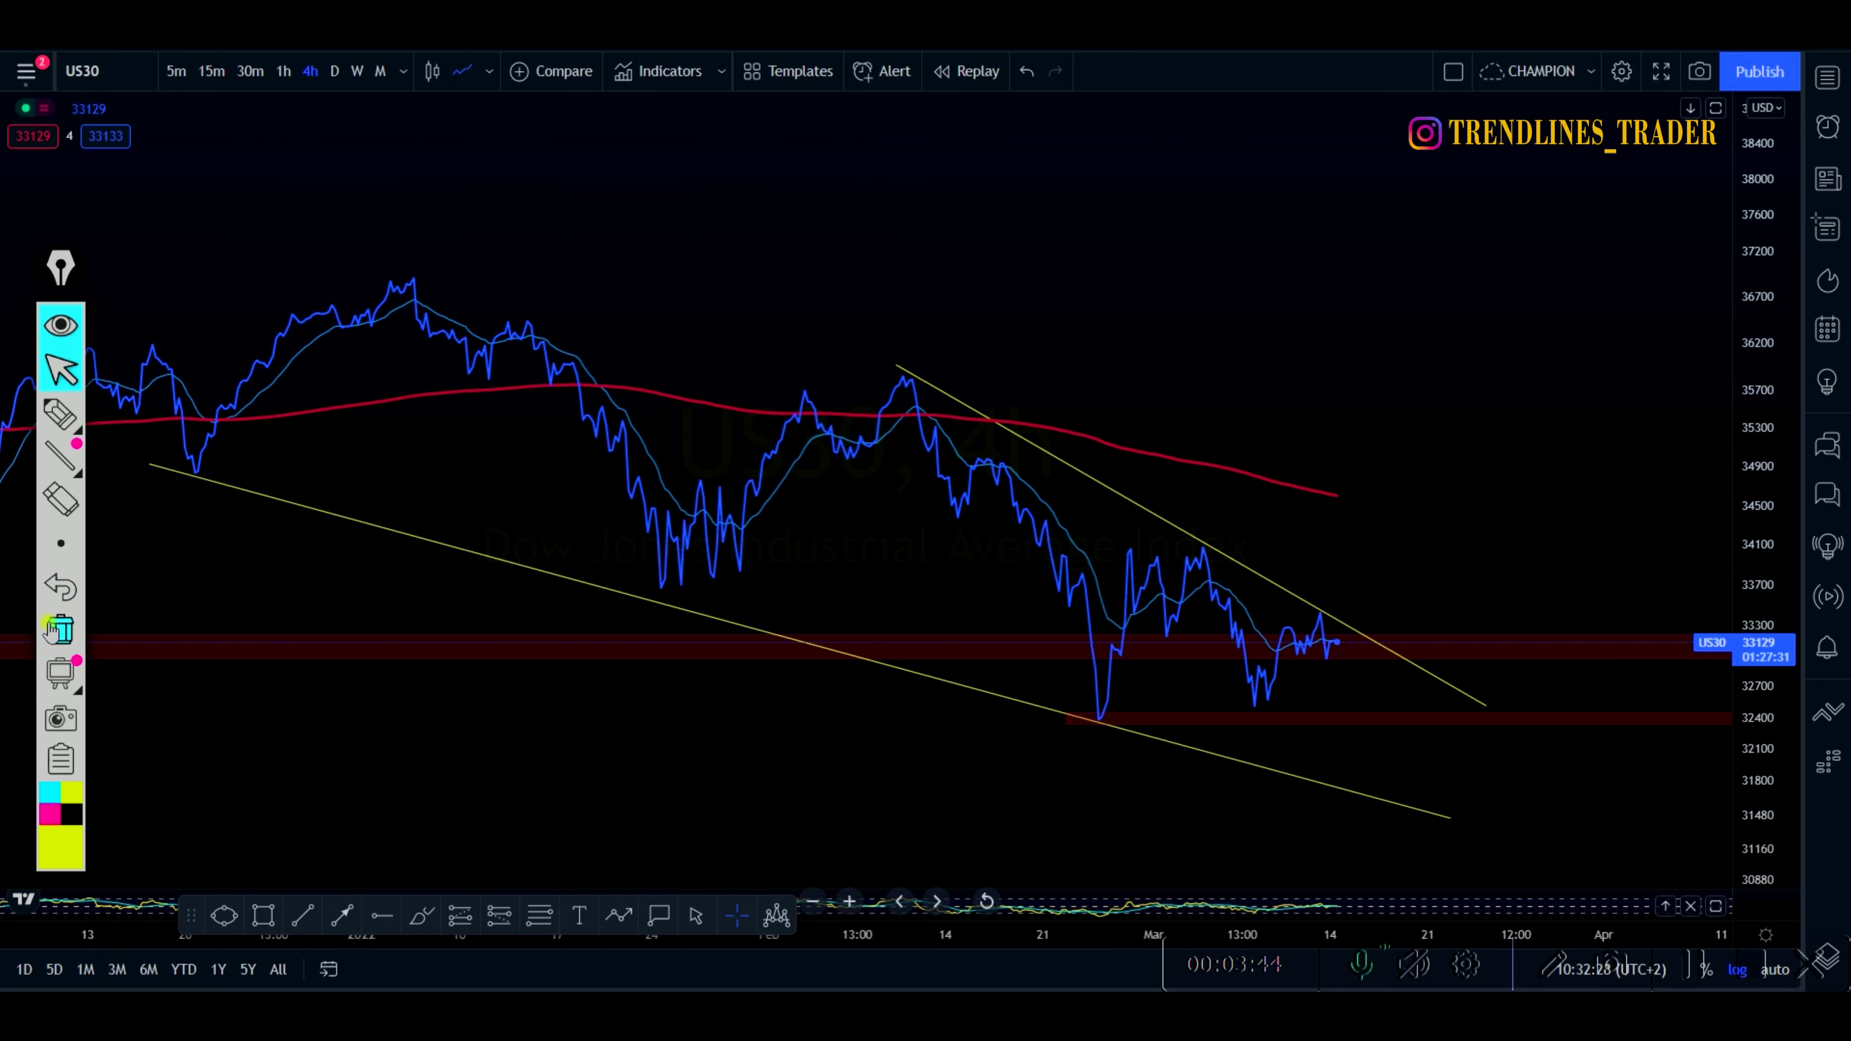
Draw a rectangle resistance zone above the late February and early March highs, between about 34053 and 34196
{"action": "left_click", "coordinate": [264, 915]}
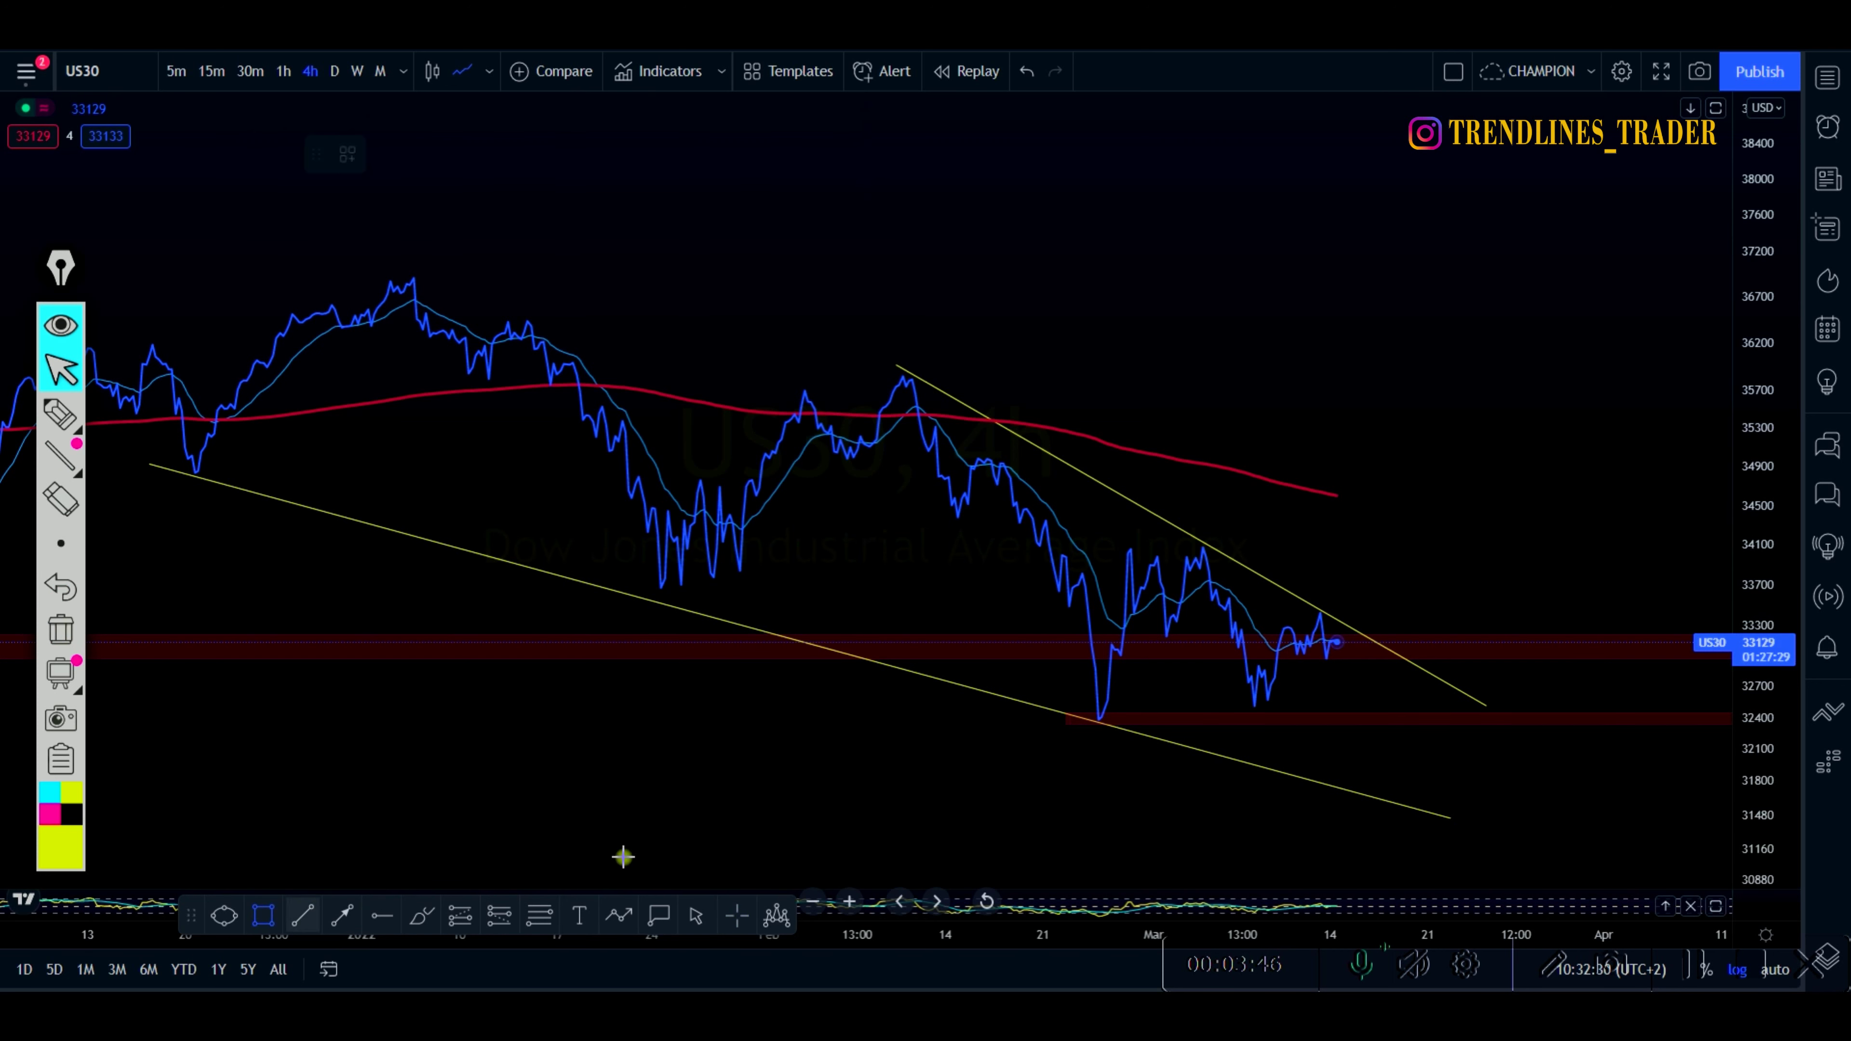
{"action": "left_click", "coordinate": [1055, 536]}
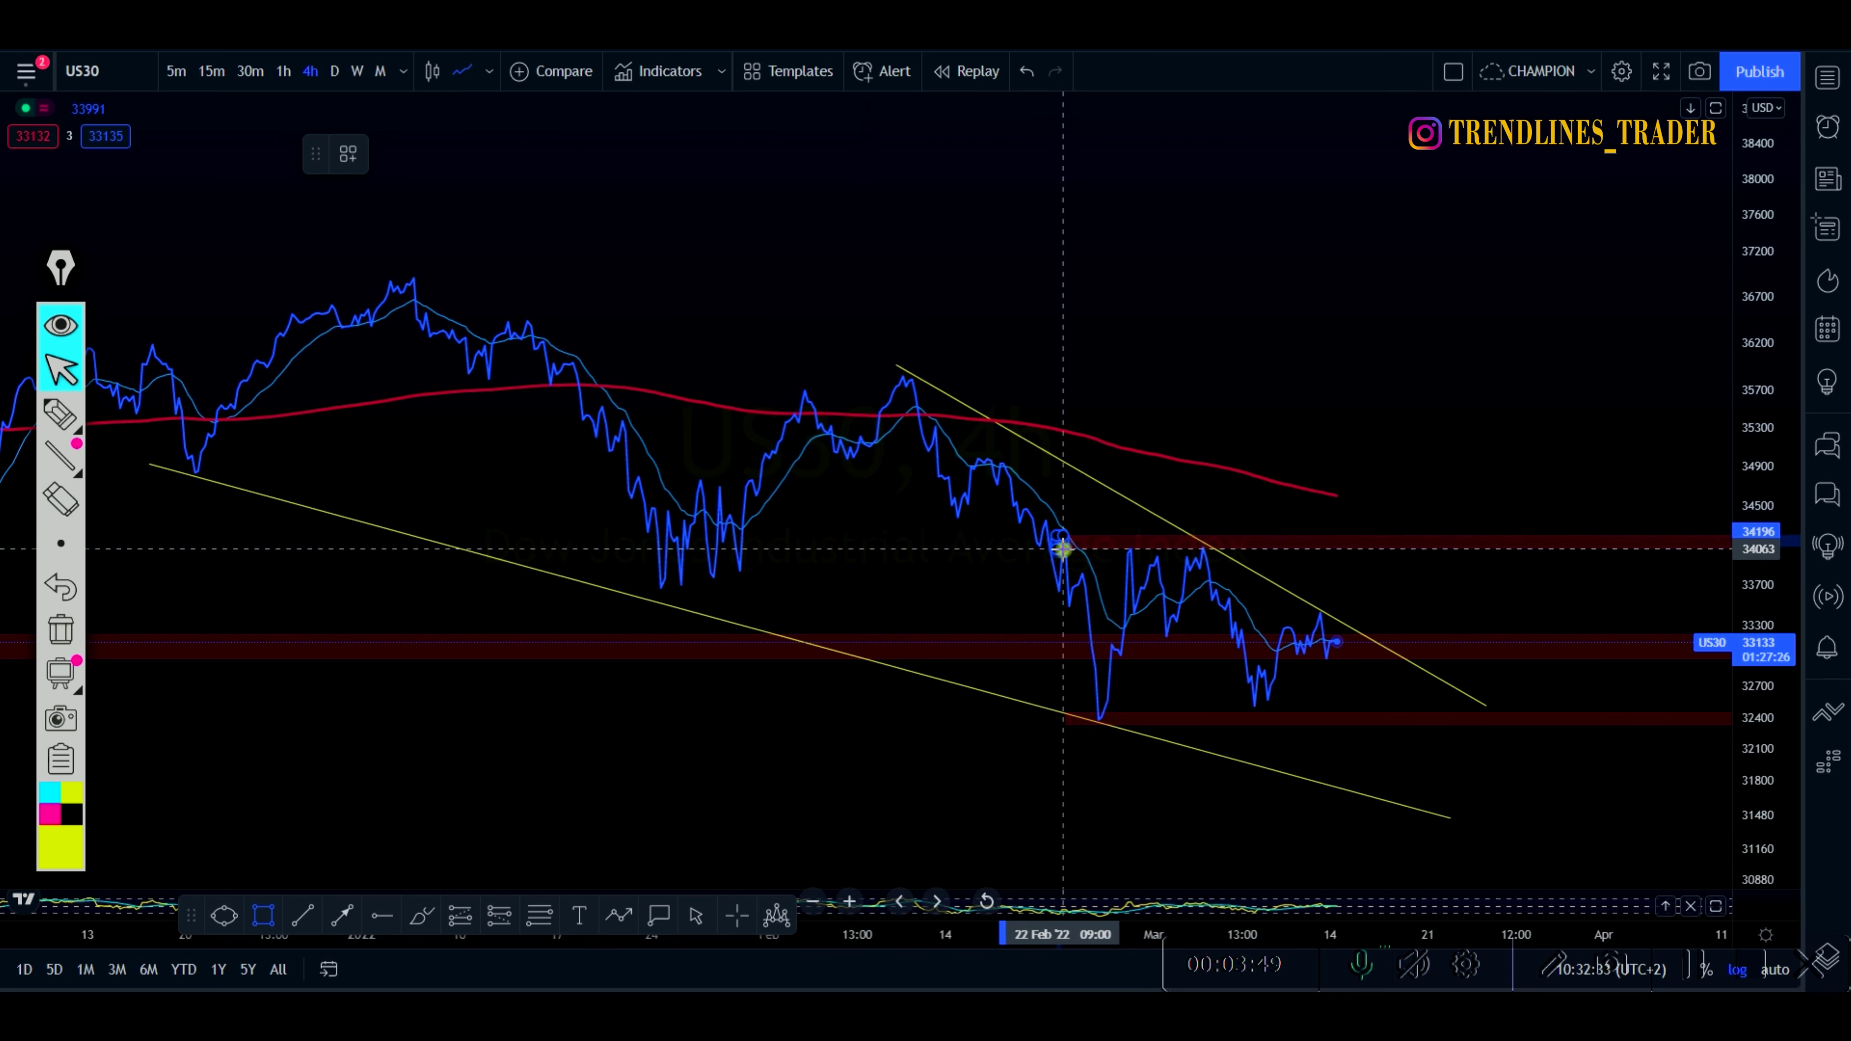
{"action": "left_click", "coordinate": [1091, 549]}
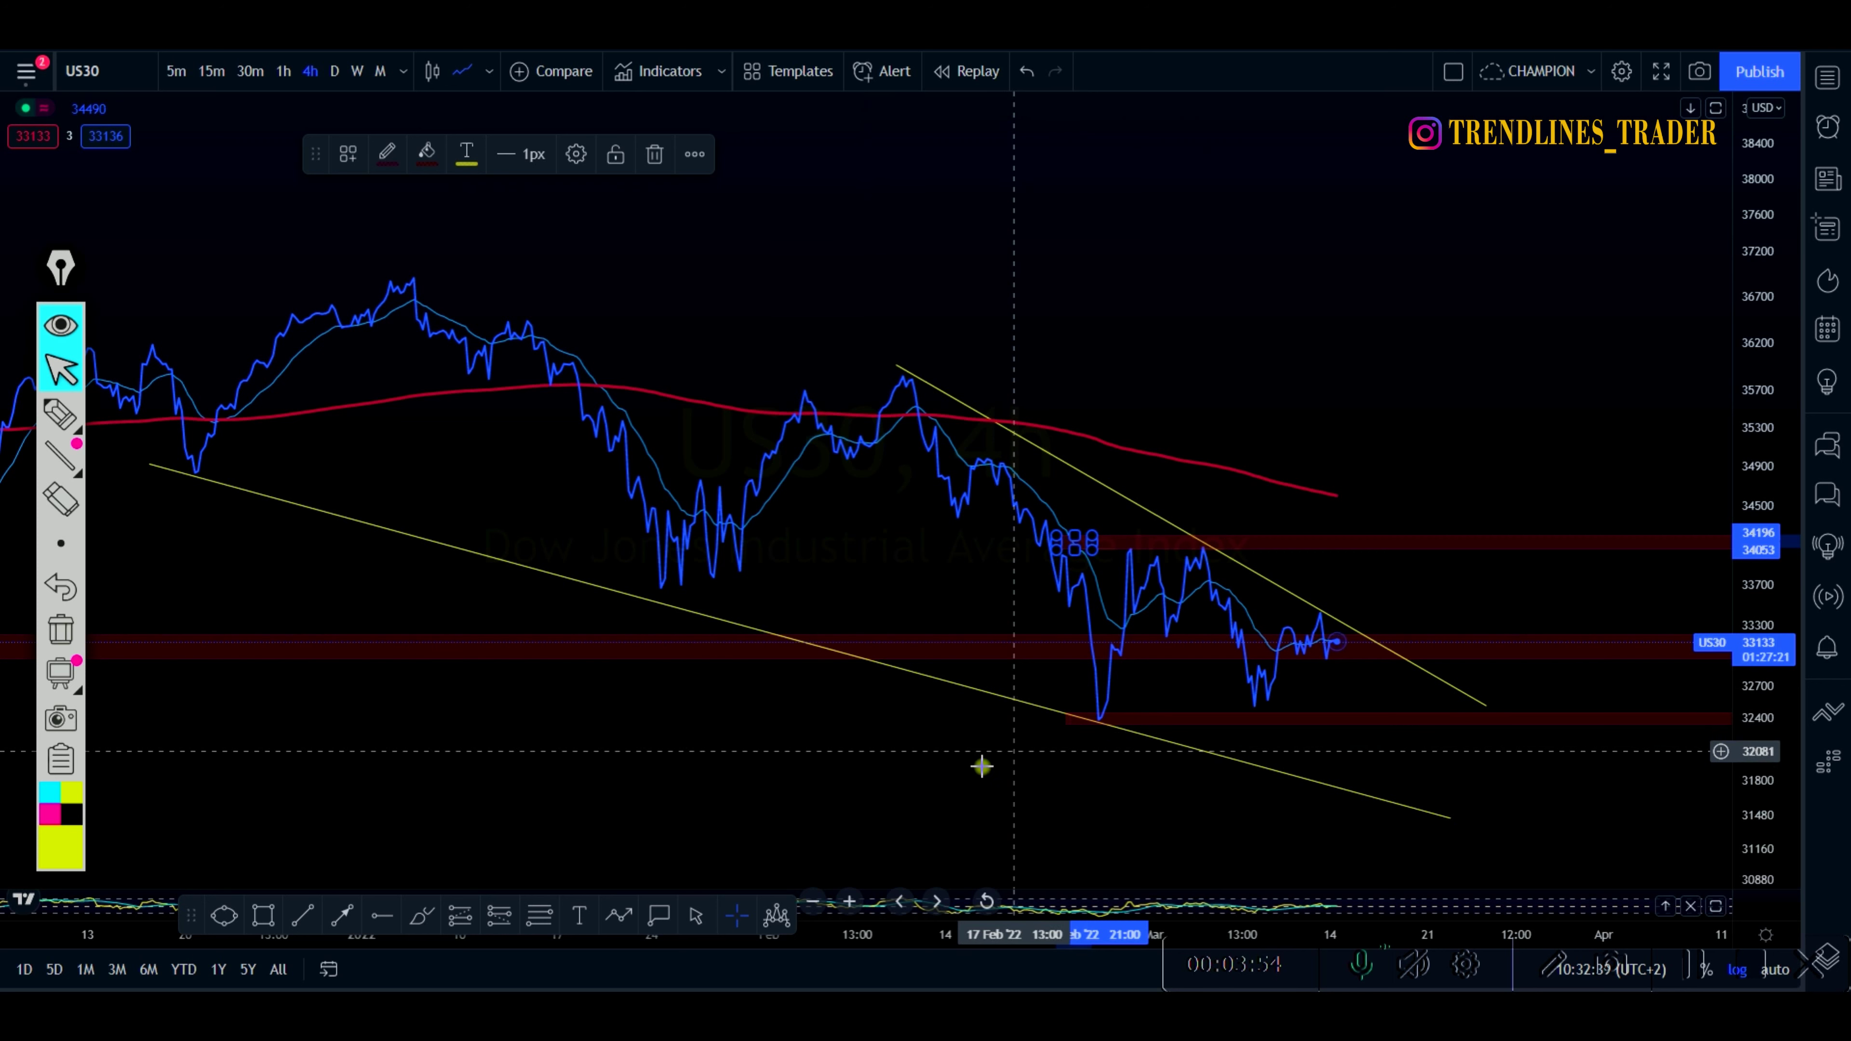
{"action": "left_click", "coordinate": [999, 773]}
Draw a rectangle zone at the early February pullback lows, between about 34921 and 35025
{"action": "left_click", "coordinate": [263, 916]}
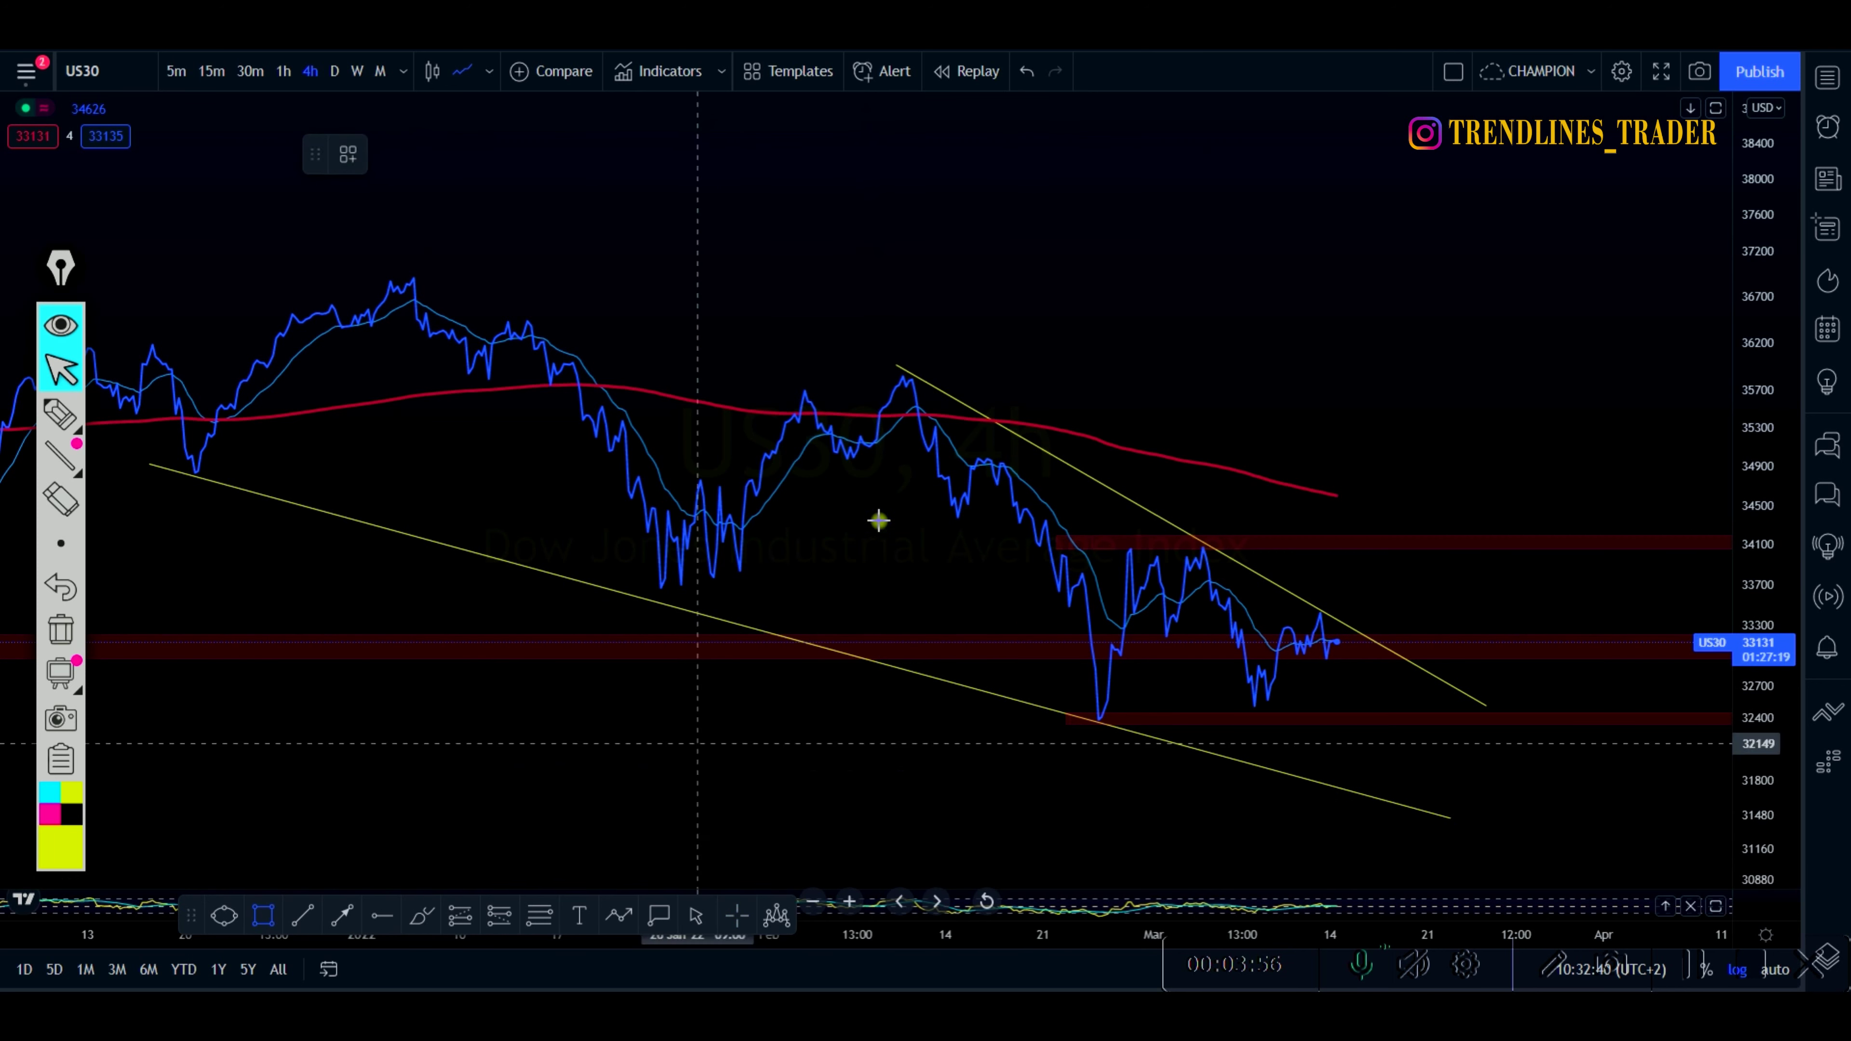
{"action": "left_click", "coordinate": [822, 454]}
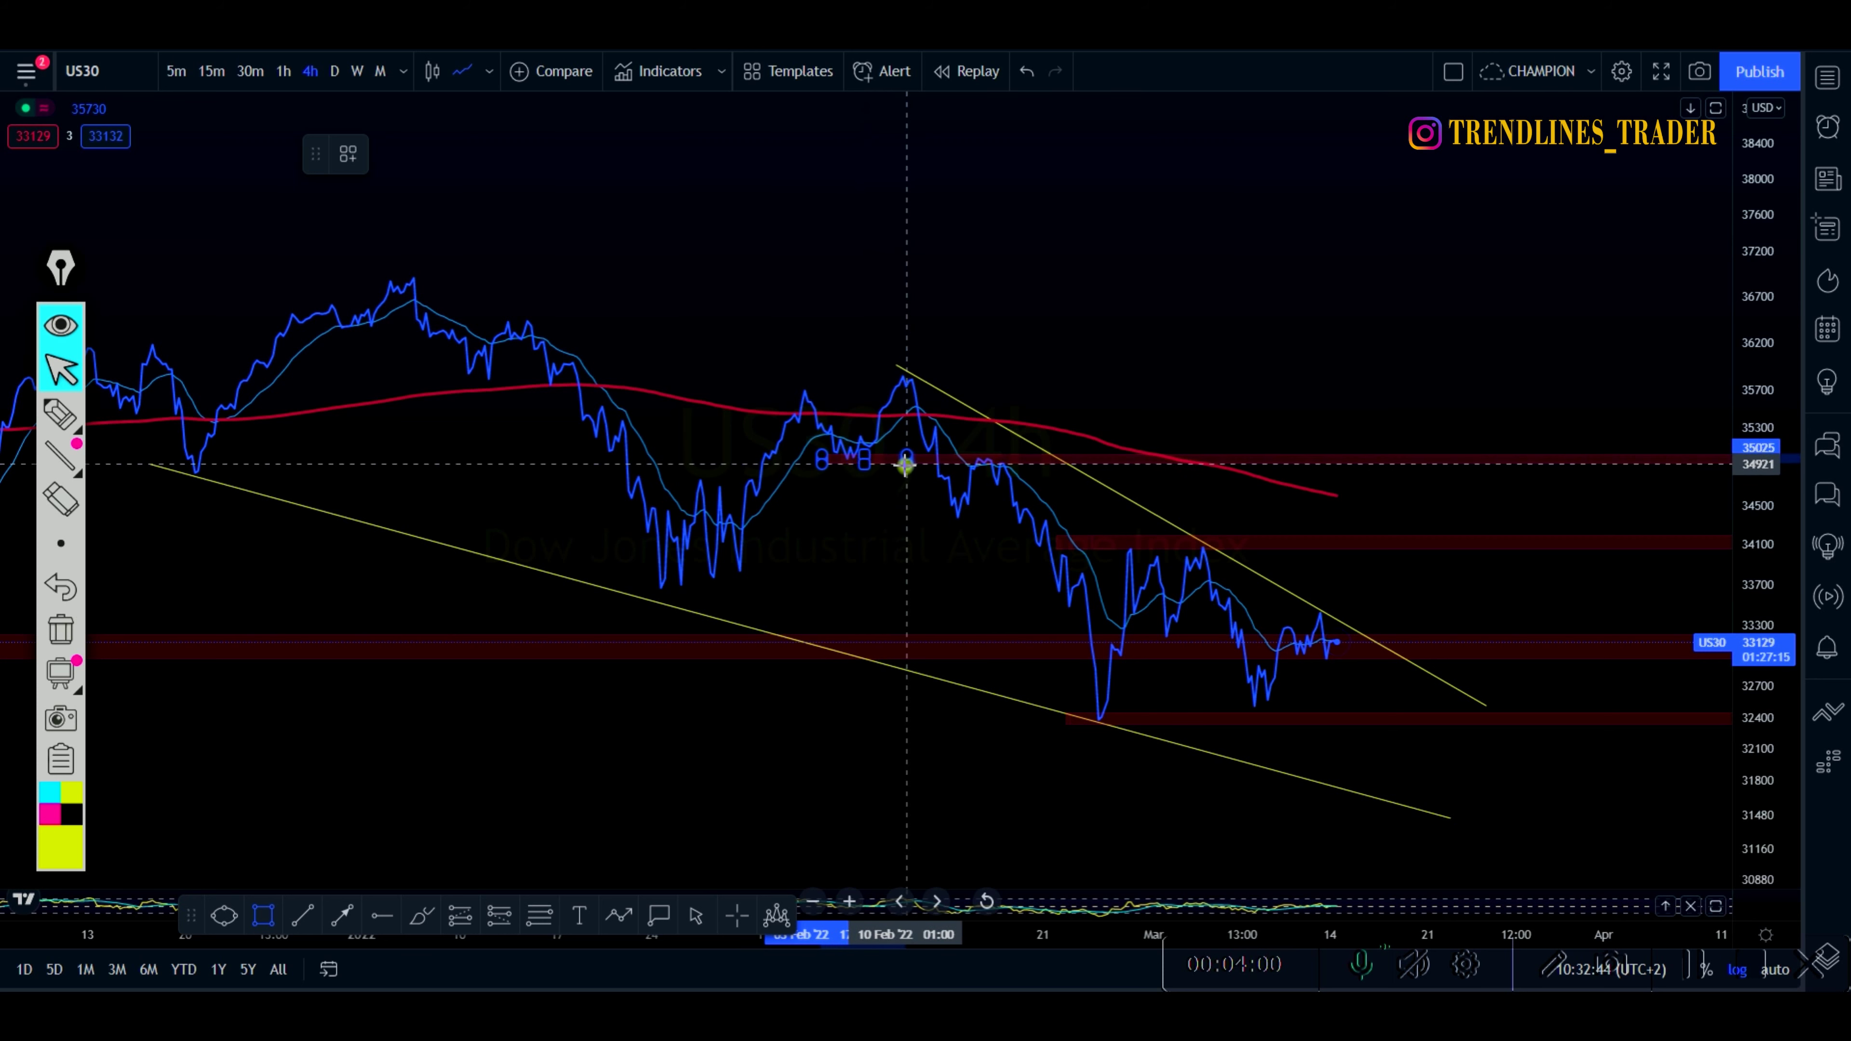
{"action": "left_click", "coordinate": [904, 462]}
{"action": "left_click", "coordinate": [1120, 610]}
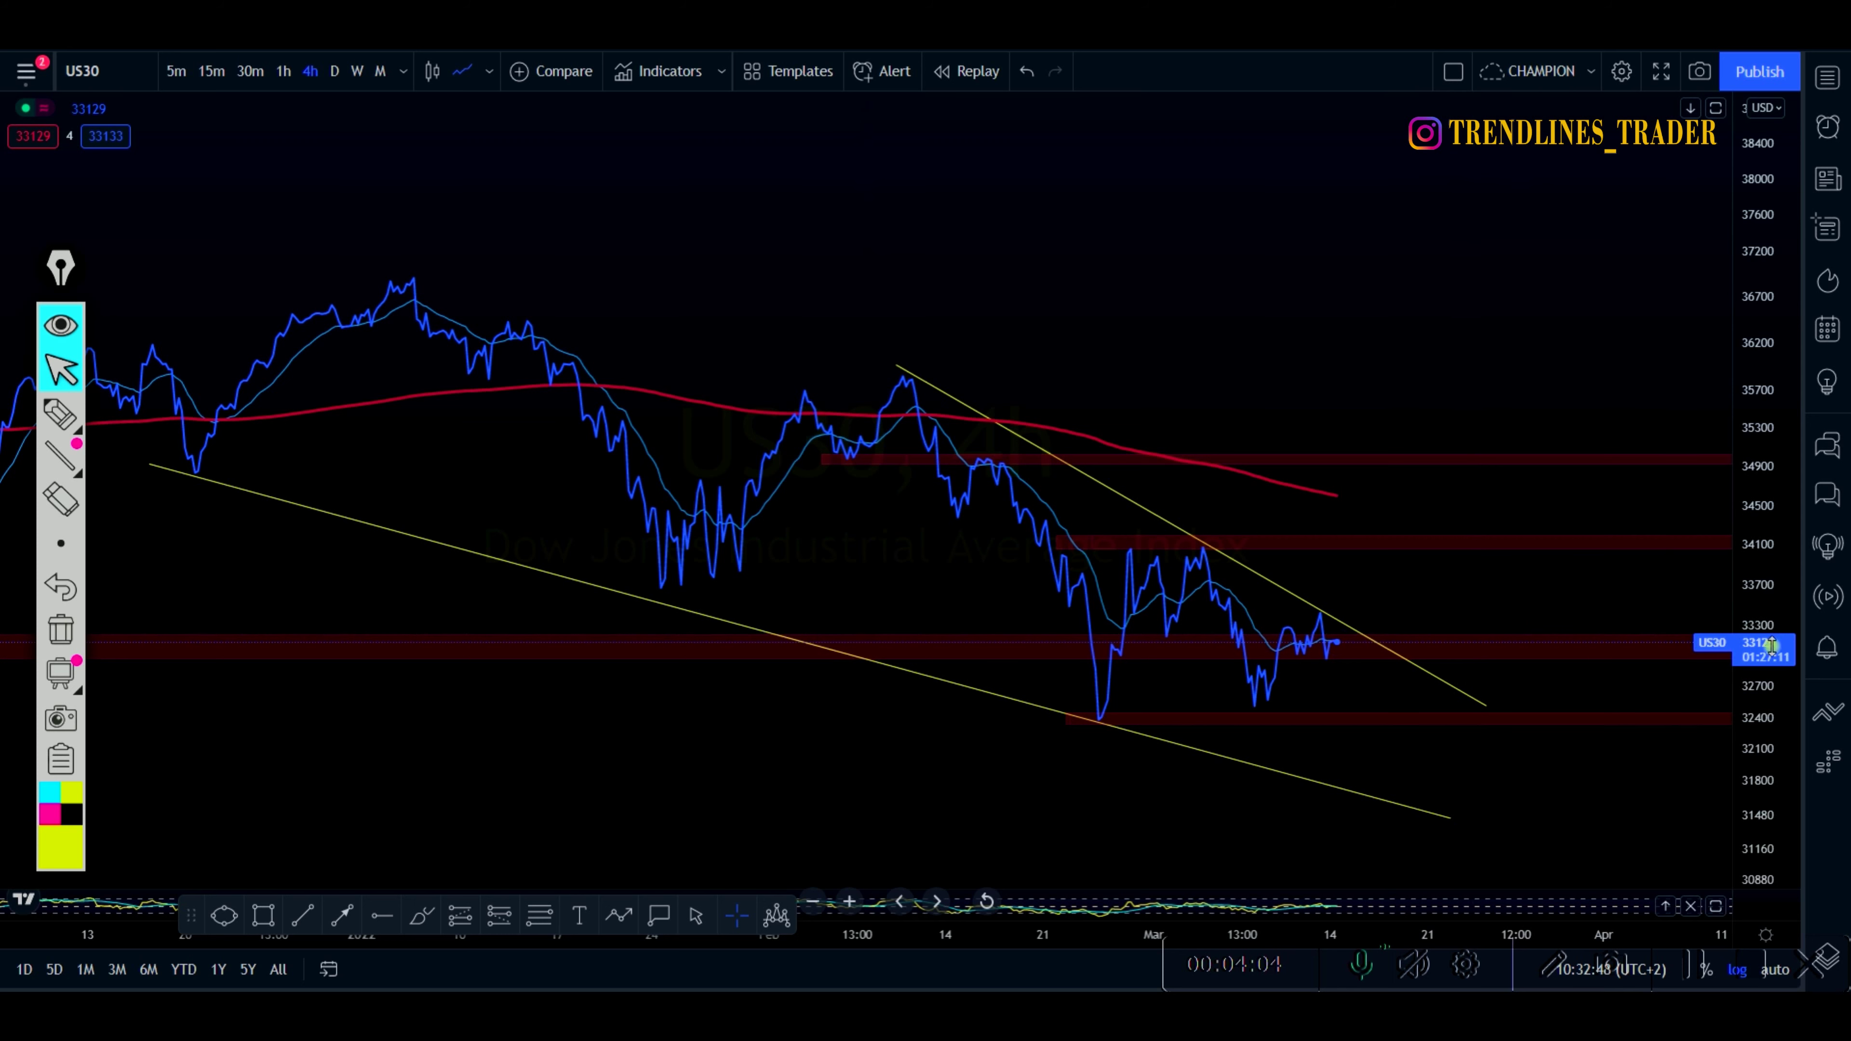
Switch the 4-hour chart back to candlesticks and centre it on the February and March 2022 price action
{"action": "left_click_drag", "start_coordinate": [1764, 618], "coordinate": [1607, 603]}
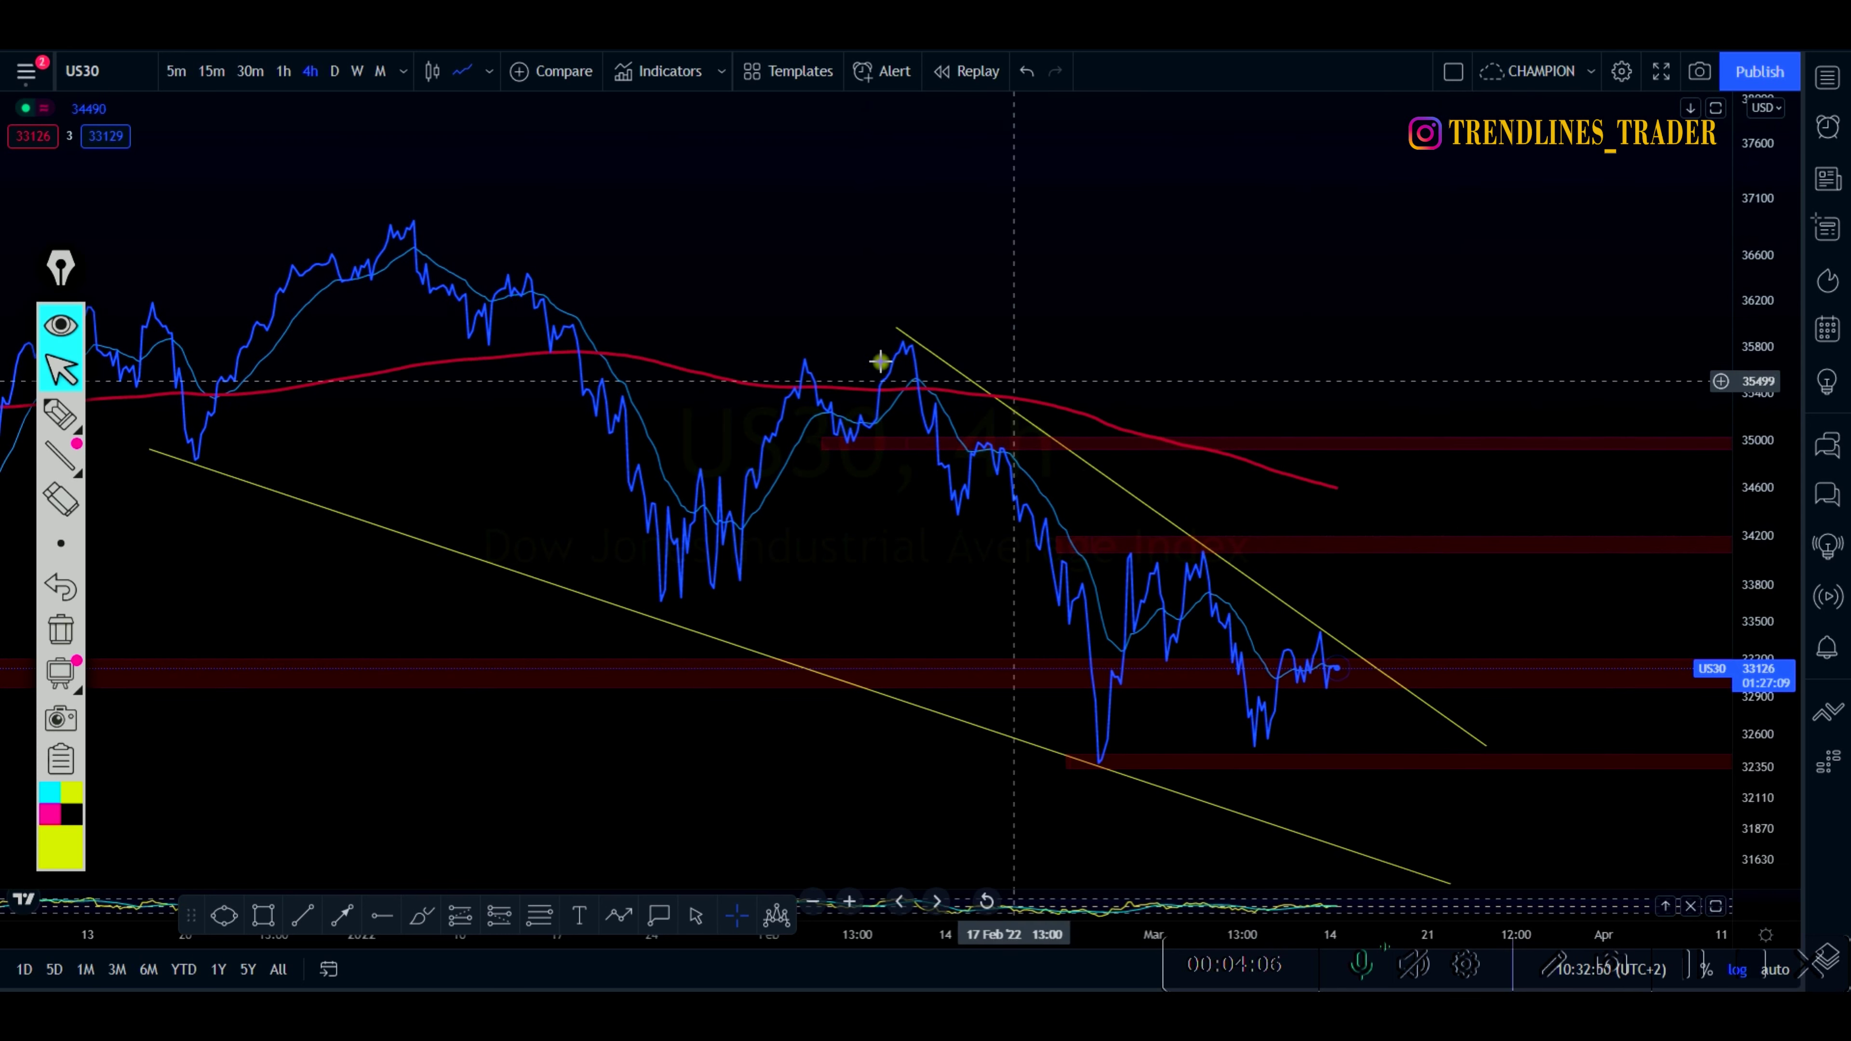
{"action": "left_click", "coordinate": [432, 71]}
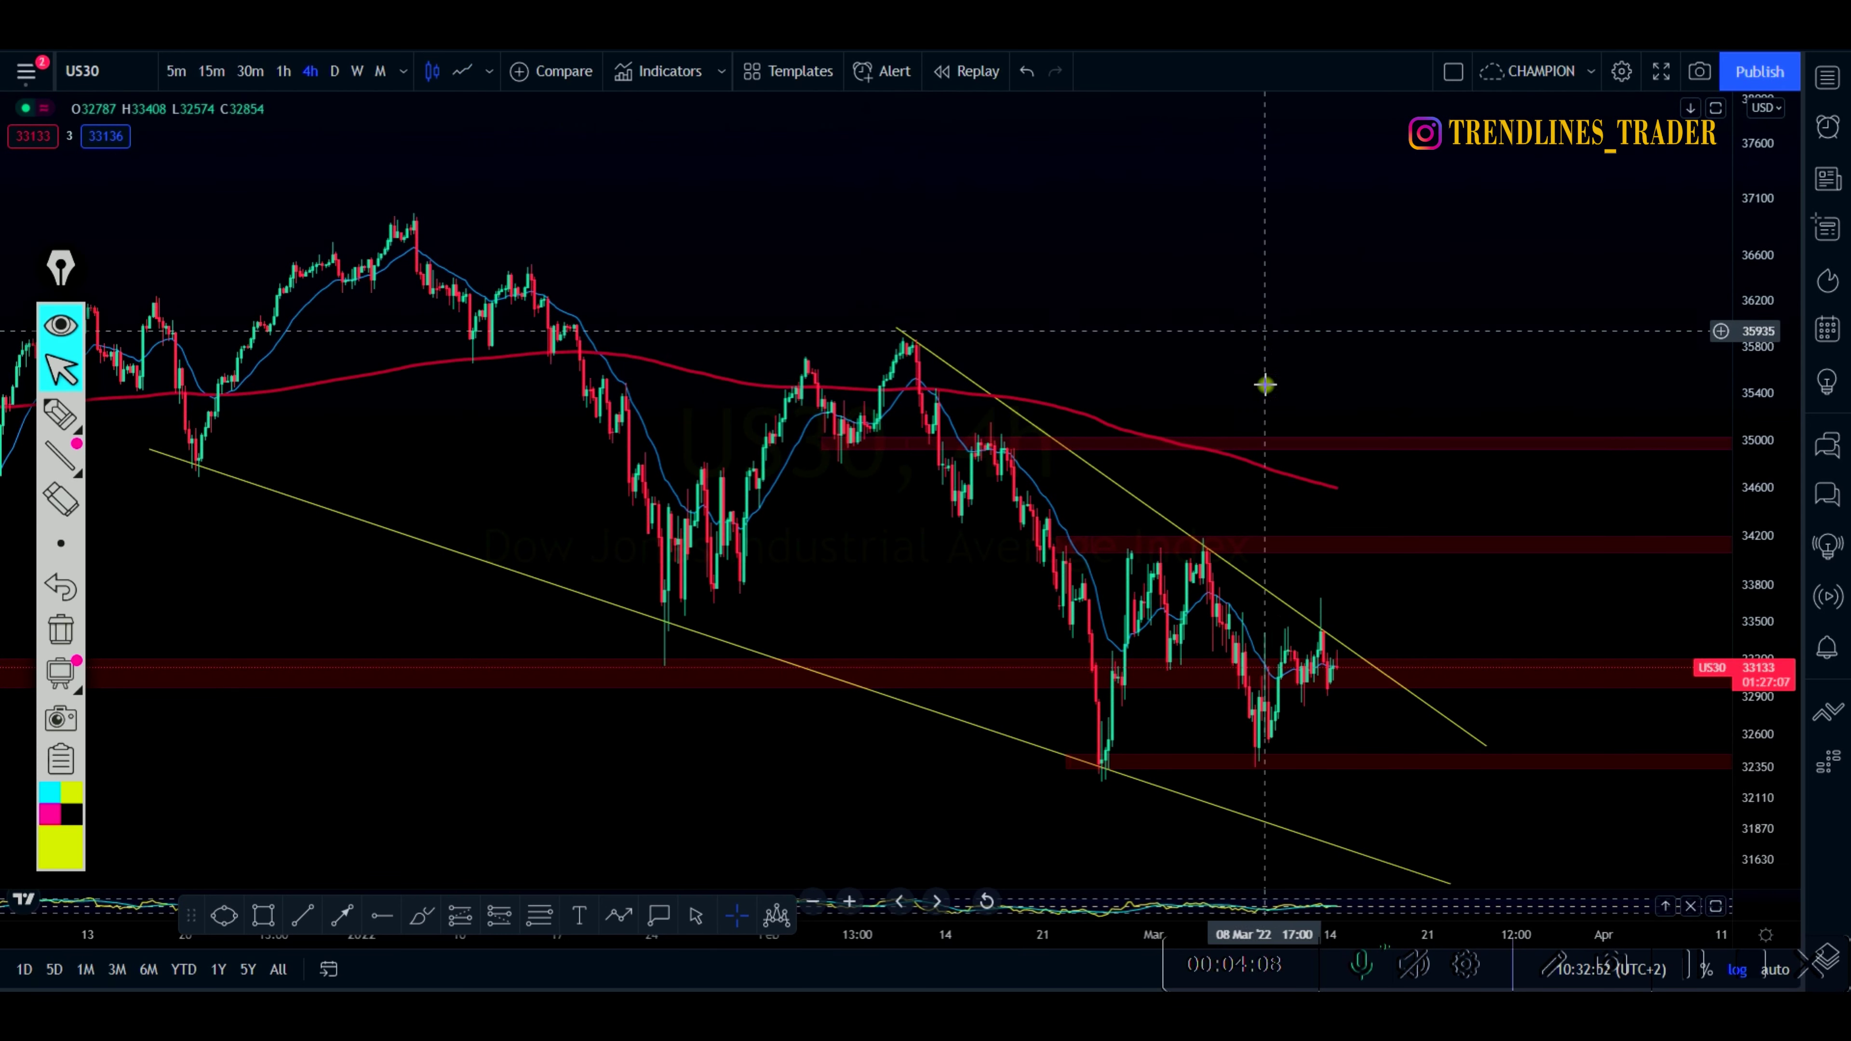
{"action": "scroll", "coordinate": [1297, 455], "scroll_direction": "up", "scroll_amount": 1}
{"action": "scroll", "coordinate": [1297, 455], "scroll_direction": "up", "scroll_amount": 3}
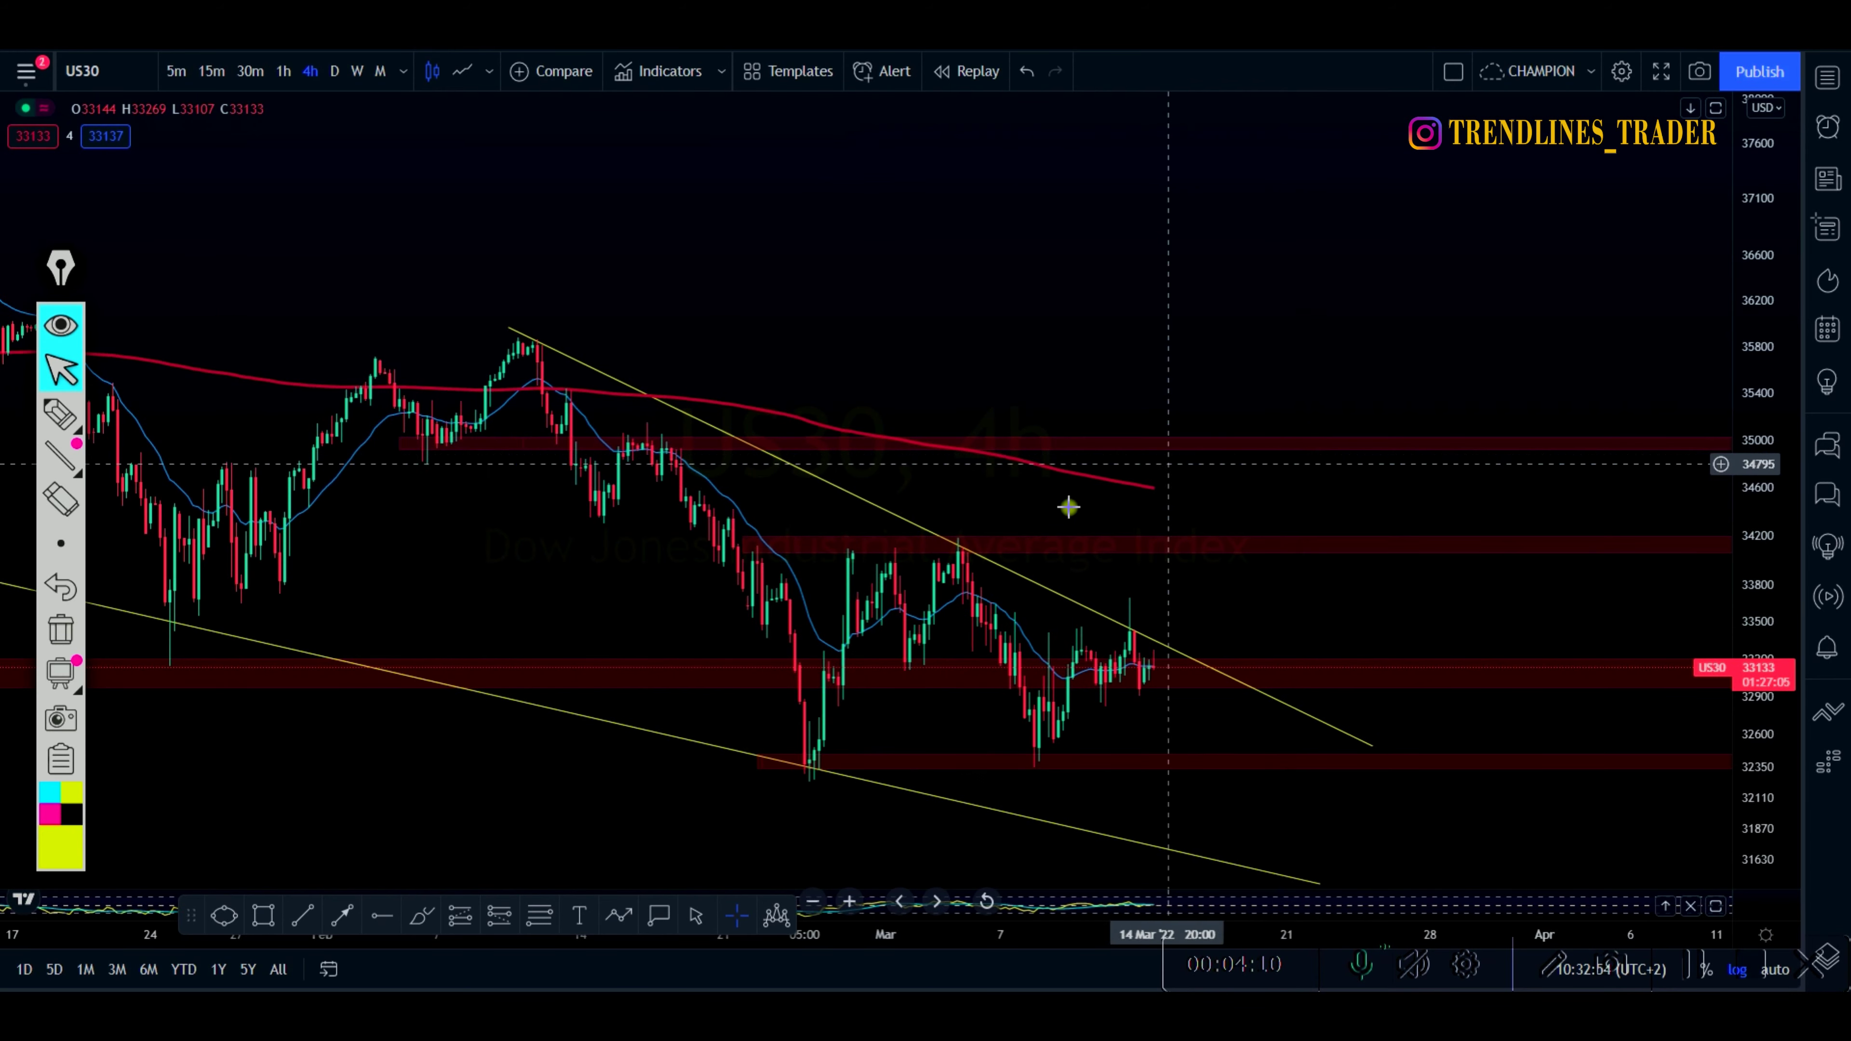
{"action": "scroll", "coordinate": [1050, 376], "scroll_direction": "up", "scroll_amount": 2}
{"action": "left_click_drag", "start_coordinate": [1049, 377], "coordinate": [1310, 300]}
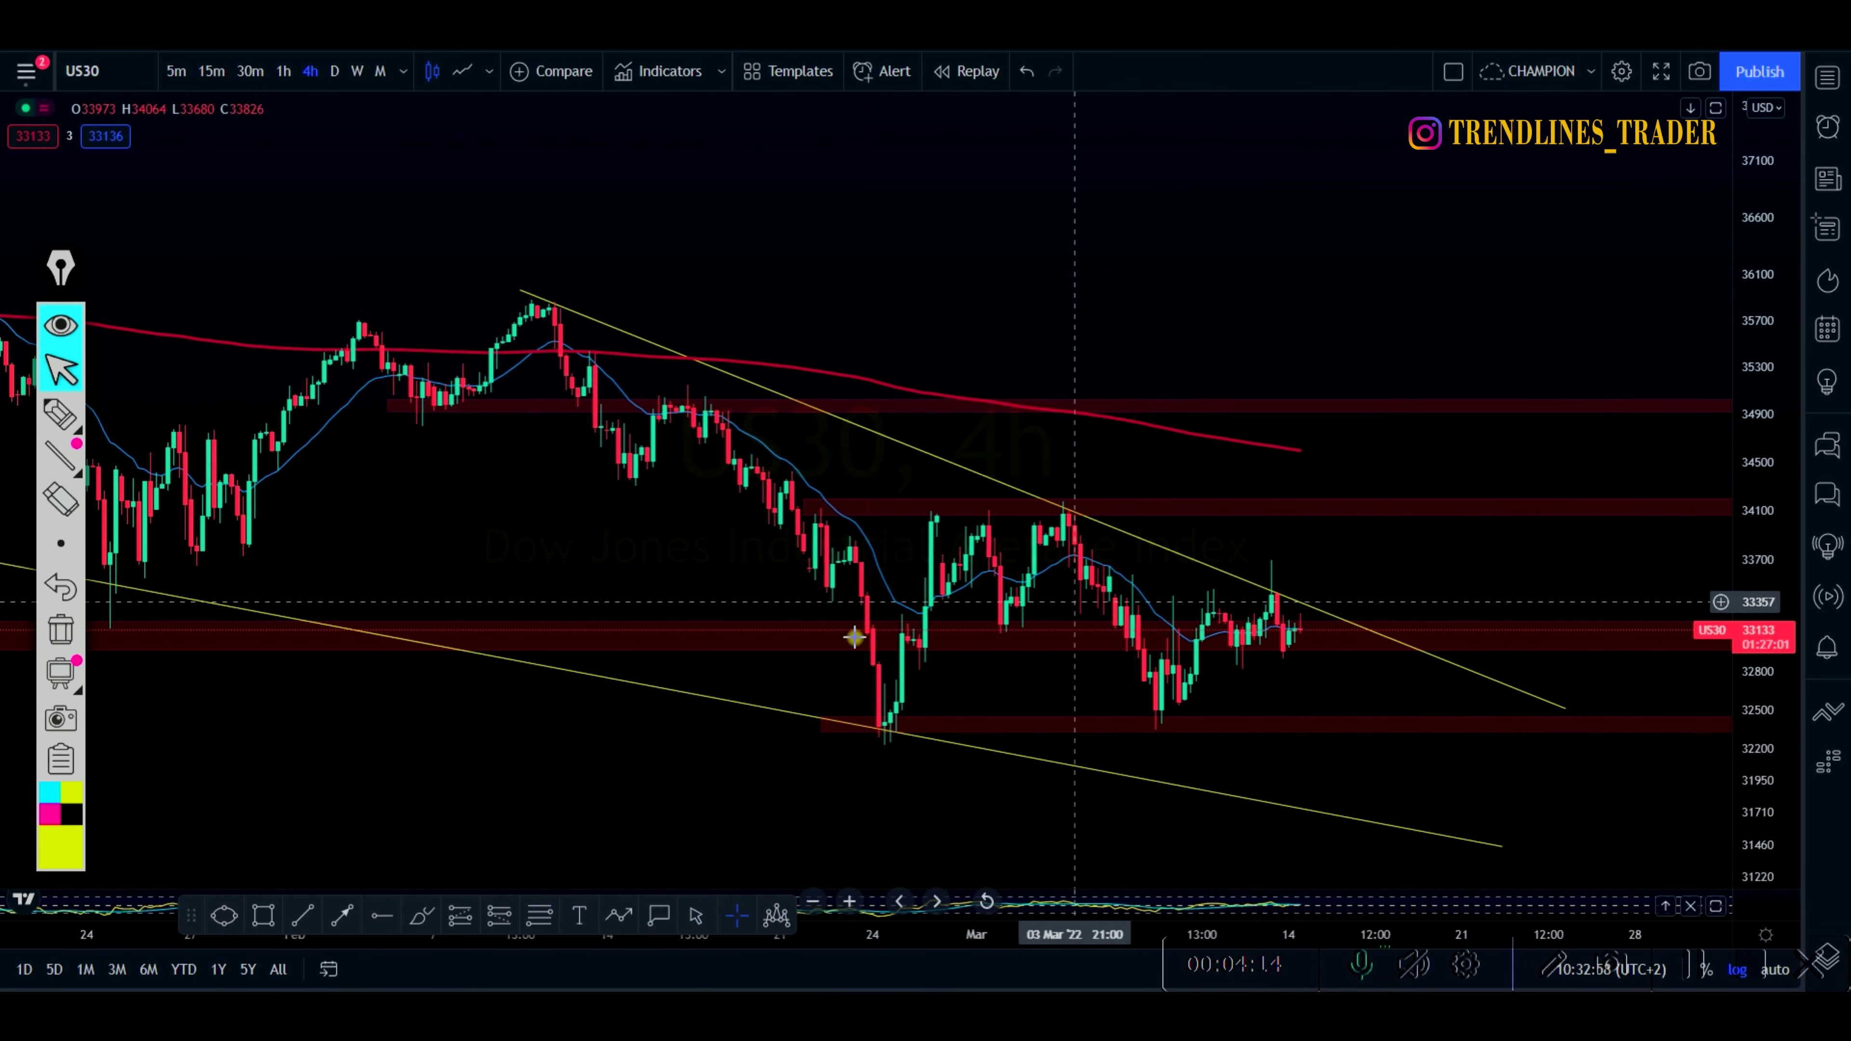
Underline with the yellow pen the February and March swing lows and the price reactions around the central support zone
{"action": "left_click", "coordinate": [60, 413]}
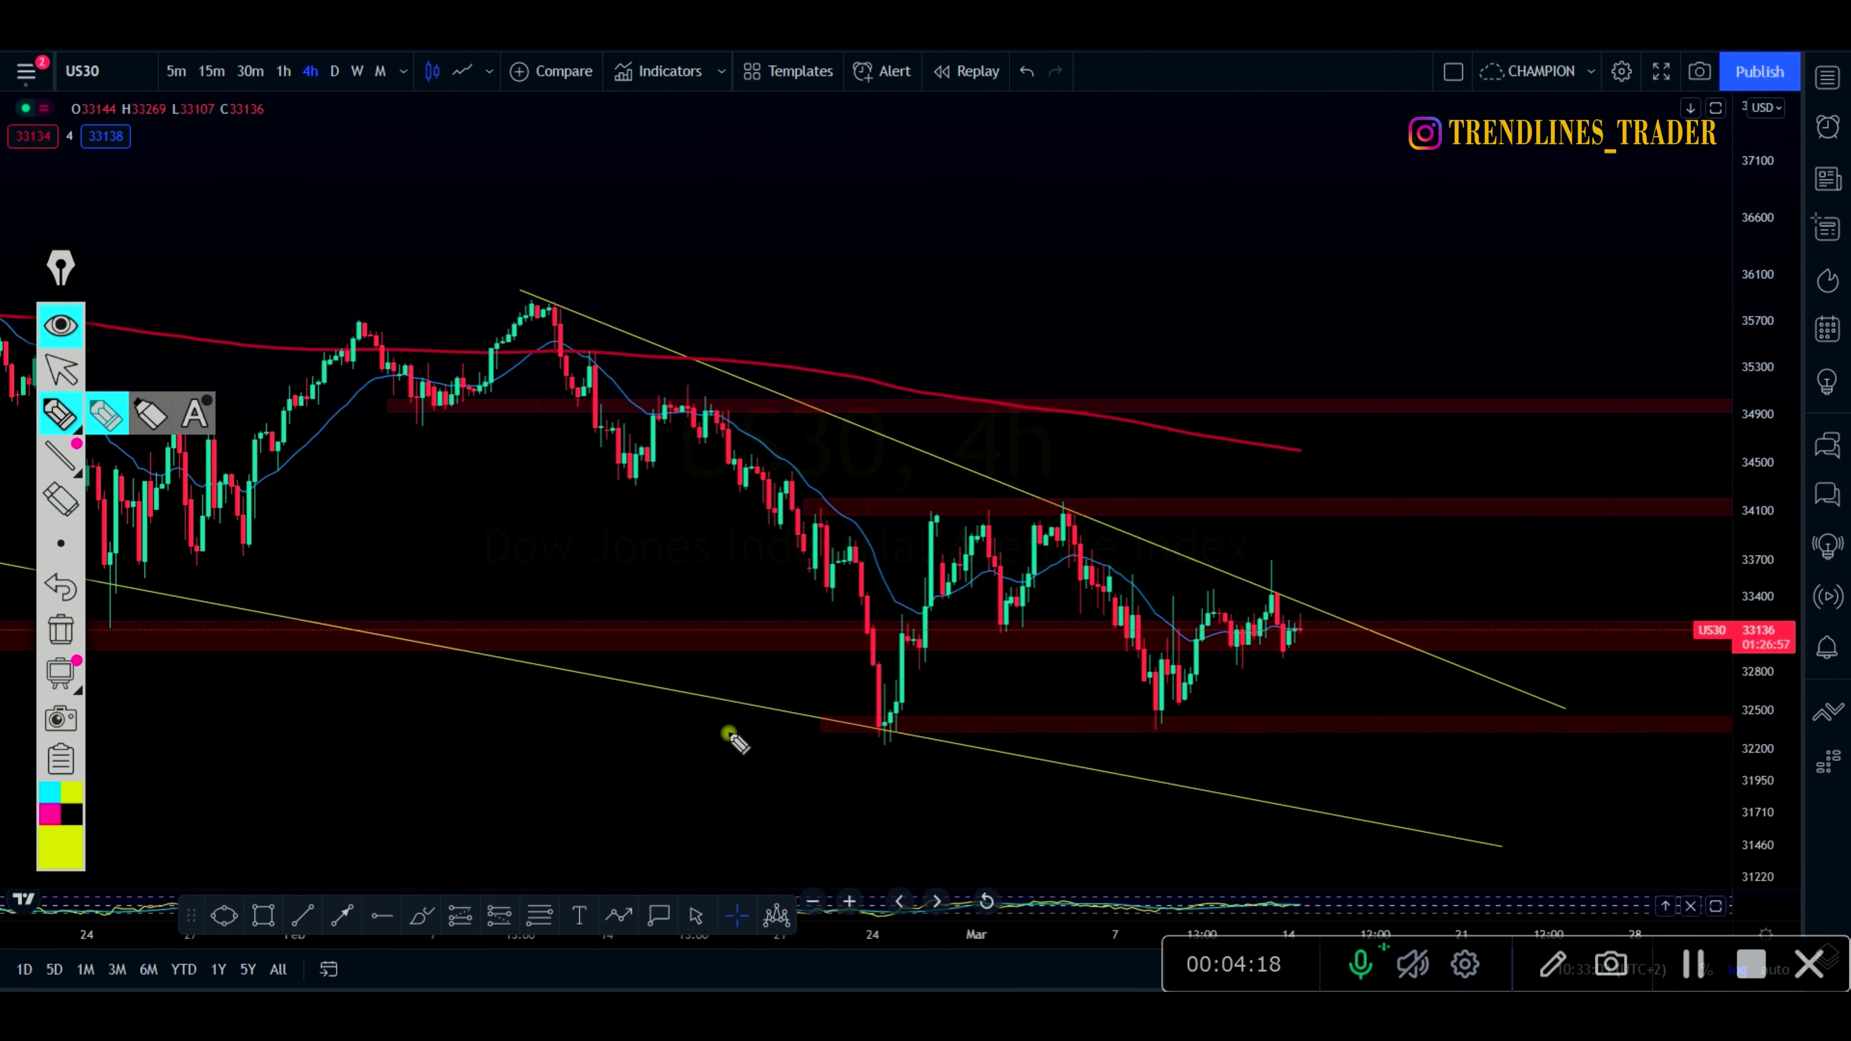
{"action": "mouse_move", "coordinate": [854, 714]}
{"action": "left_mouse_down"}
{"action": "mouse_move", "coordinate": [892, 733]}
{"action": "mouse_move", "coordinate": [863, 722]}
{"action": "mouse_move", "coordinate": [947, 721]}
{"action": "left_mouse_up"}
{"action": "left_click_drag", "start_coordinate": [1092, 724], "coordinate": [1222, 711]}
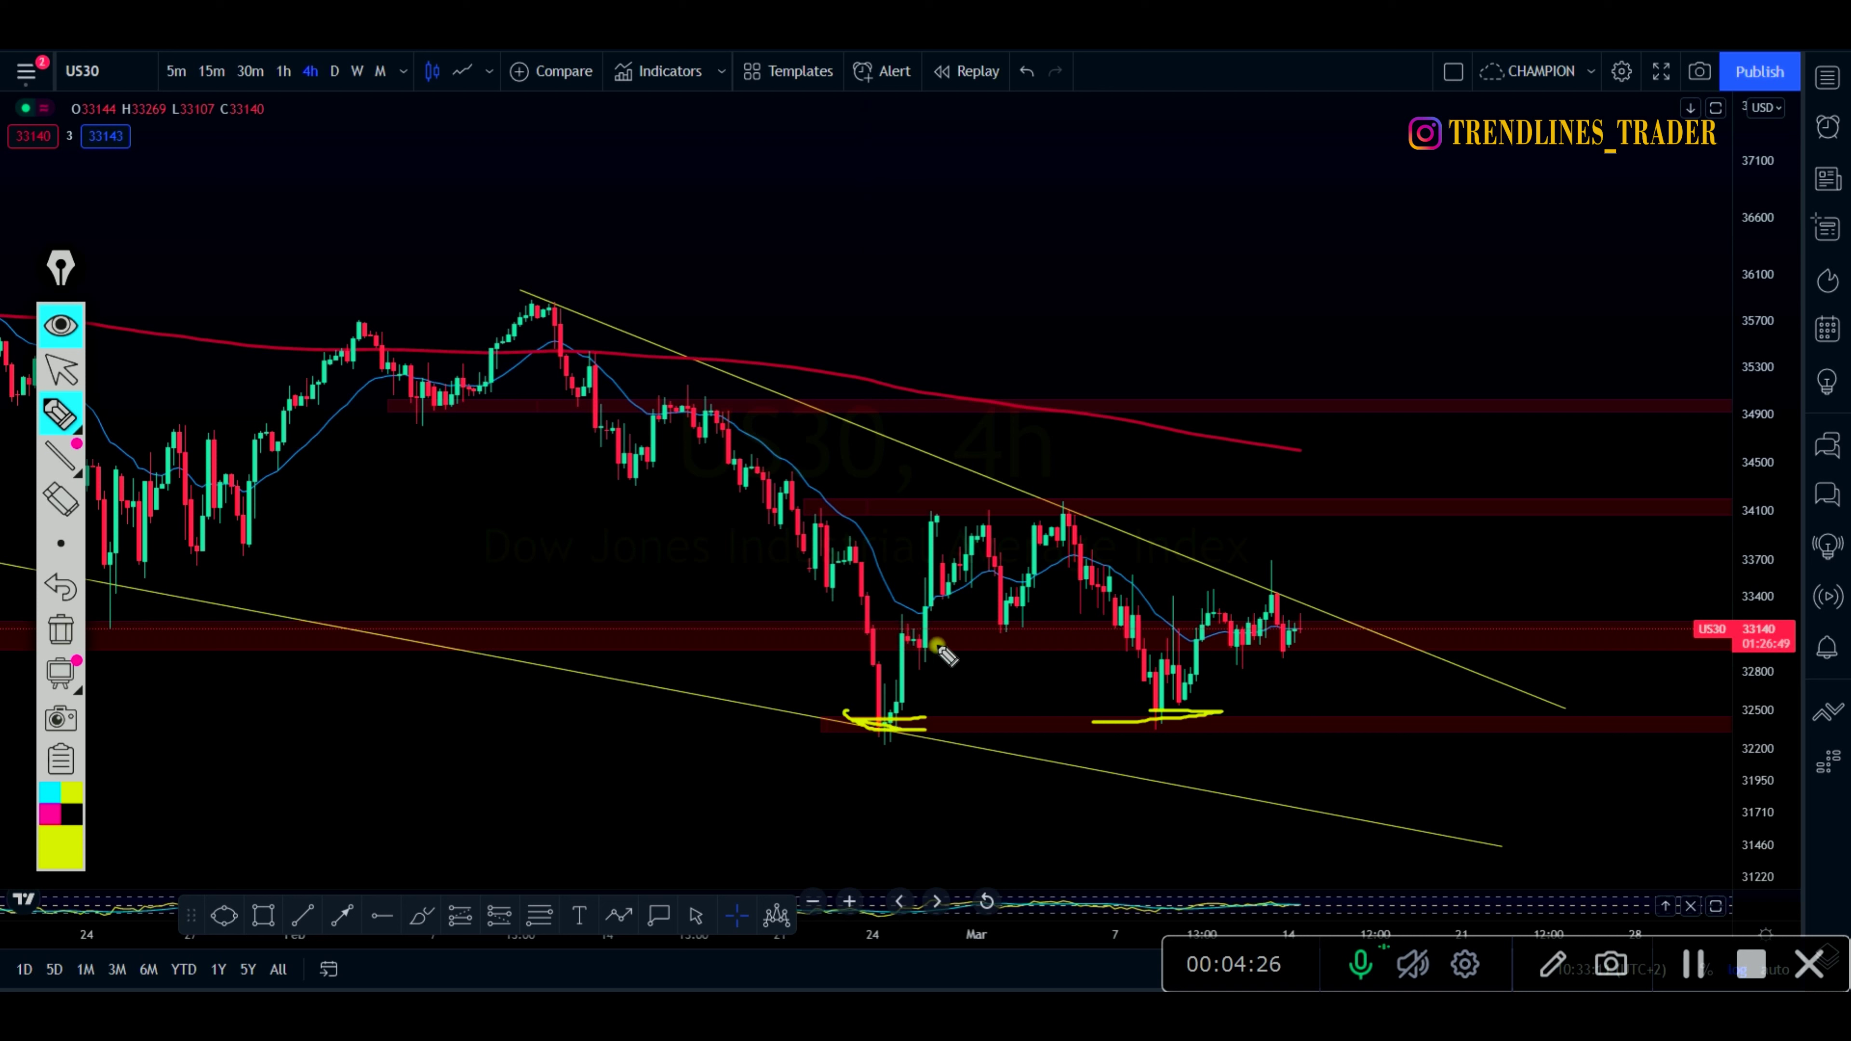
{"action": "left_click_drag", "start_coordinate": [951, 633], "coordinate": [1035, 624]}
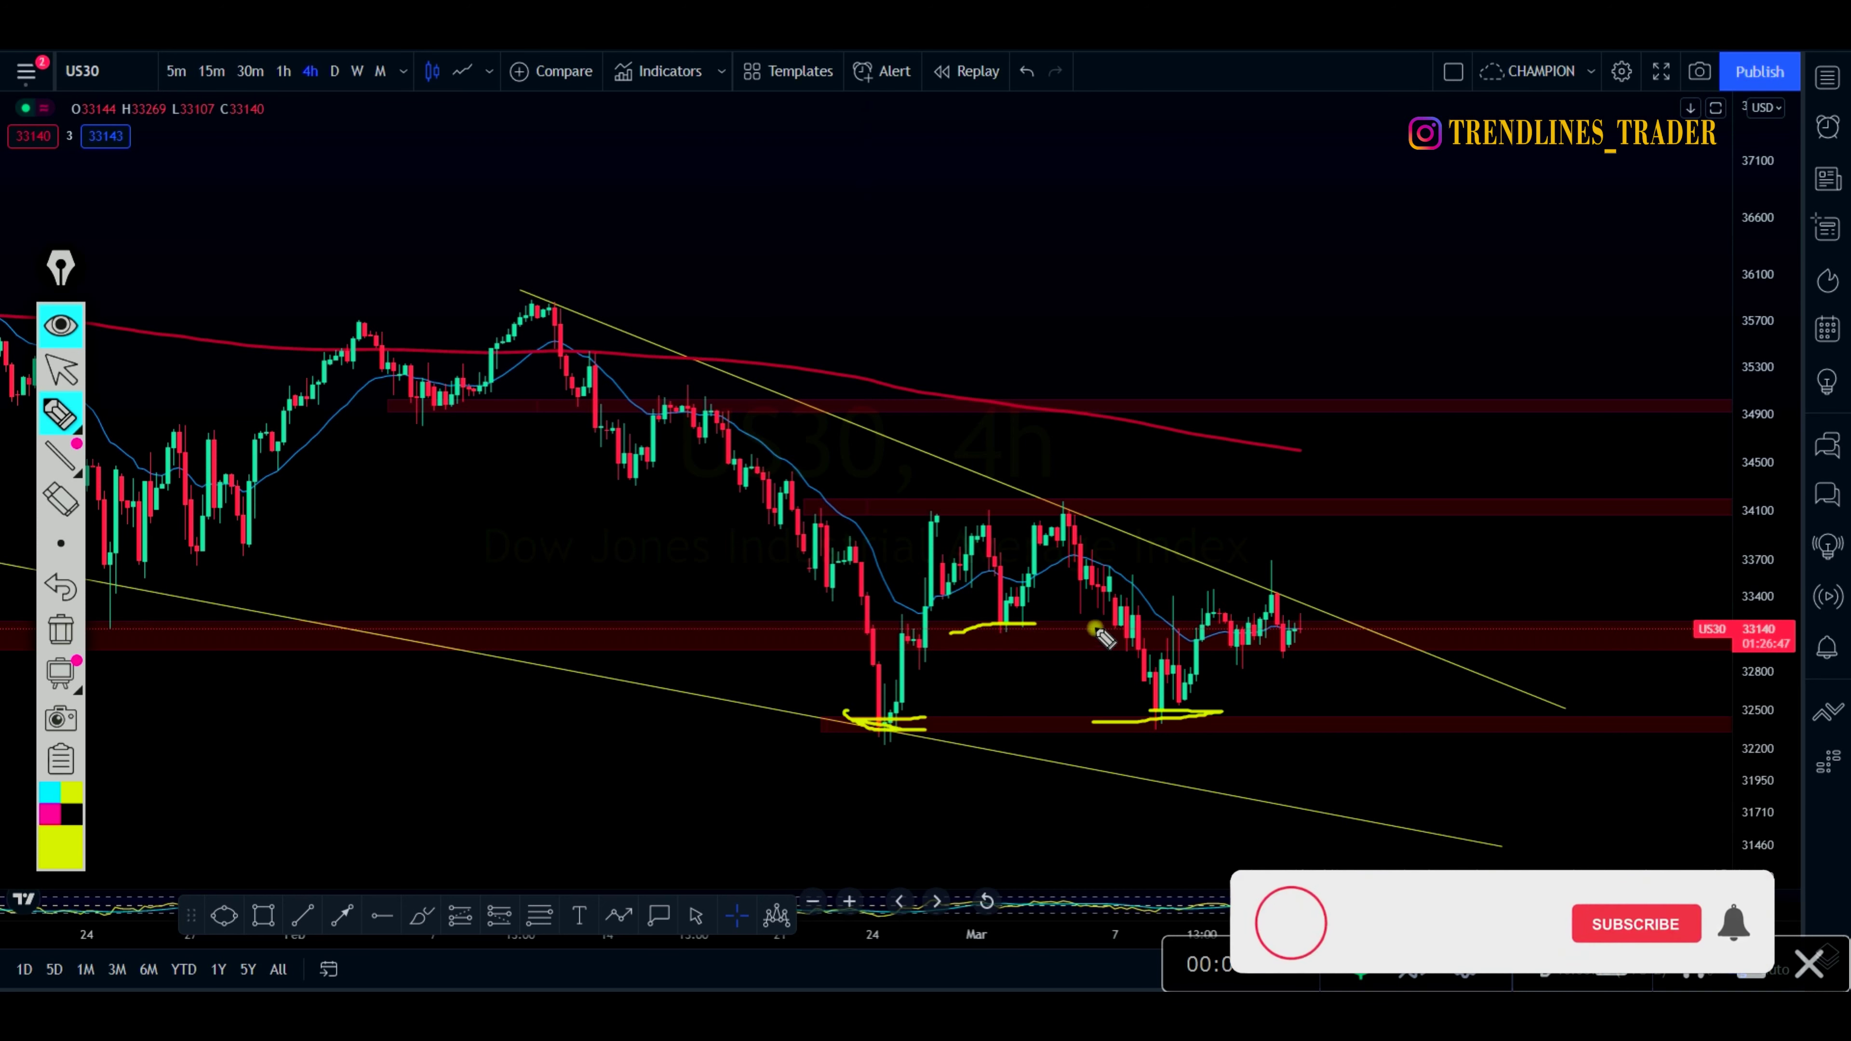
{"action": "left_click_drag", "start_coordinate": [1174, 616], "coordinate": [1247, 626]}
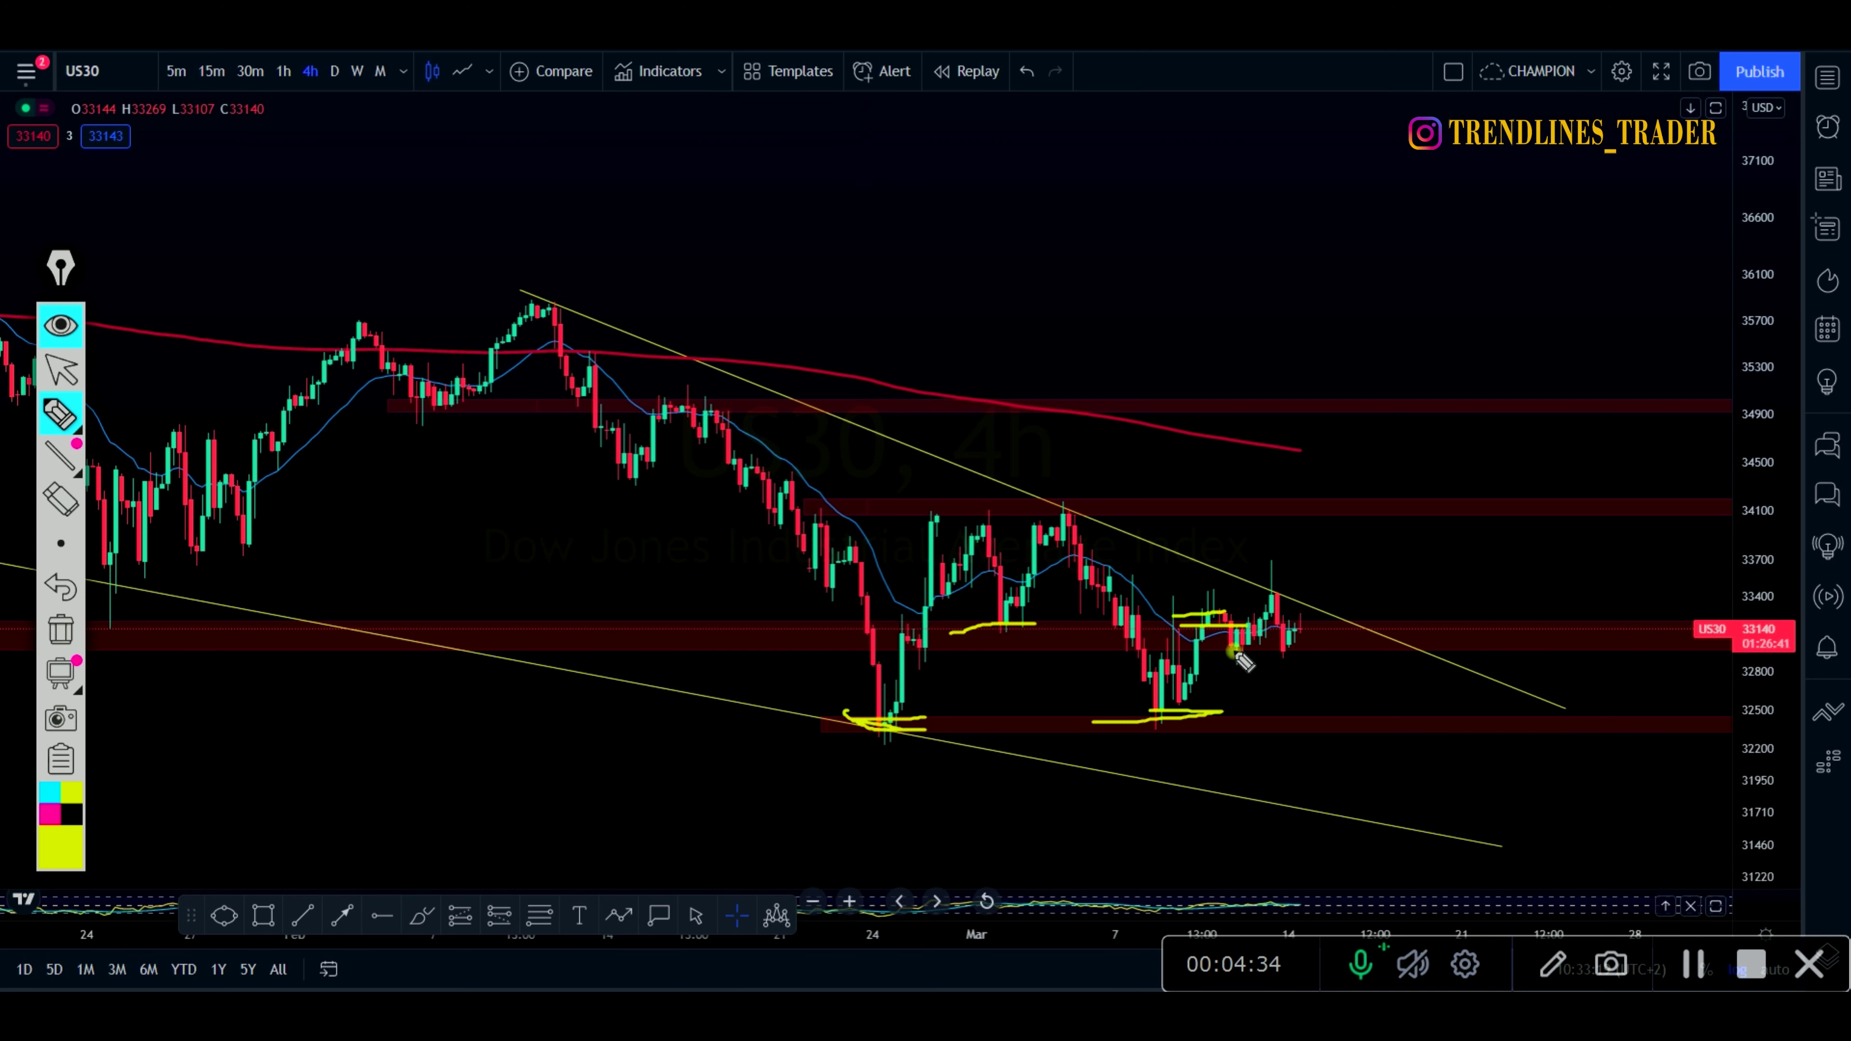
Sketch the latest zigzag, the descending resistance and an upward breakout arrow to the zone near 34200, and clear all pen marks
{"action": "mouse_move", "coordinate": [1243, 648]}
{"action": "left_mouse_down"}
{"action": "mouse_move", "coordinate": [1272, 594]}
{"action": "mouse_move", "coordinate": [1286, 648]}
{"action": "mouse_move", "coordinate": [1301, 622]}
{"action": "left_mouse_up"}
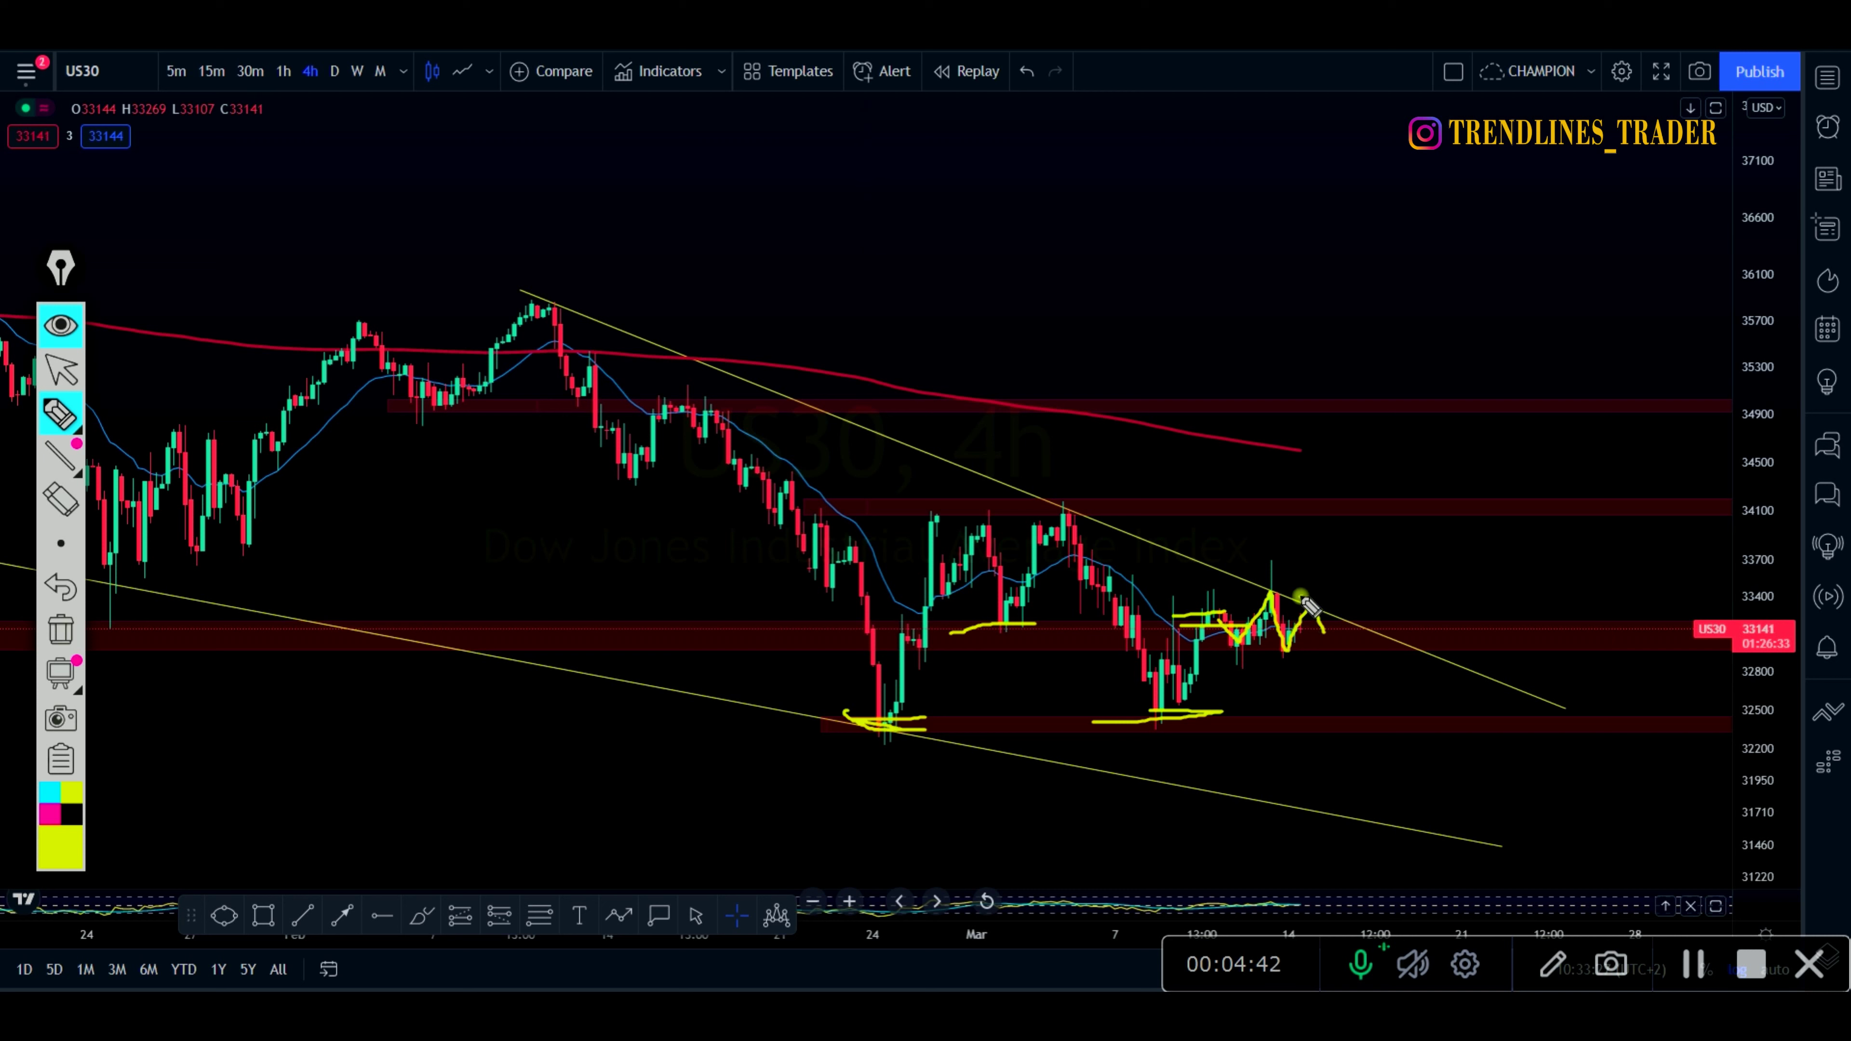
{"action": "left_click_drag", "start_coordinate": [1286, 599], "coordinate": [1043, 491]}
{"action": "left_click_drag", "start_coordinate": [1204, 586], "coordinate": [1467, 689]}
{"action": "mouse_move", "coordinate": [1293, 607]}
{"action": "left_mouse_down"}
{"action": "mouse_move", "coordinate": [1330, 603]}
{"action": "mouse_move", "coordinate": [1390, 495]}
{"action": "mouse_move", "coordinate": [1397, 514]}
{"action": "left_mouse_up"}
{"action": "mouse_move", "coordinate": [60, 671]}
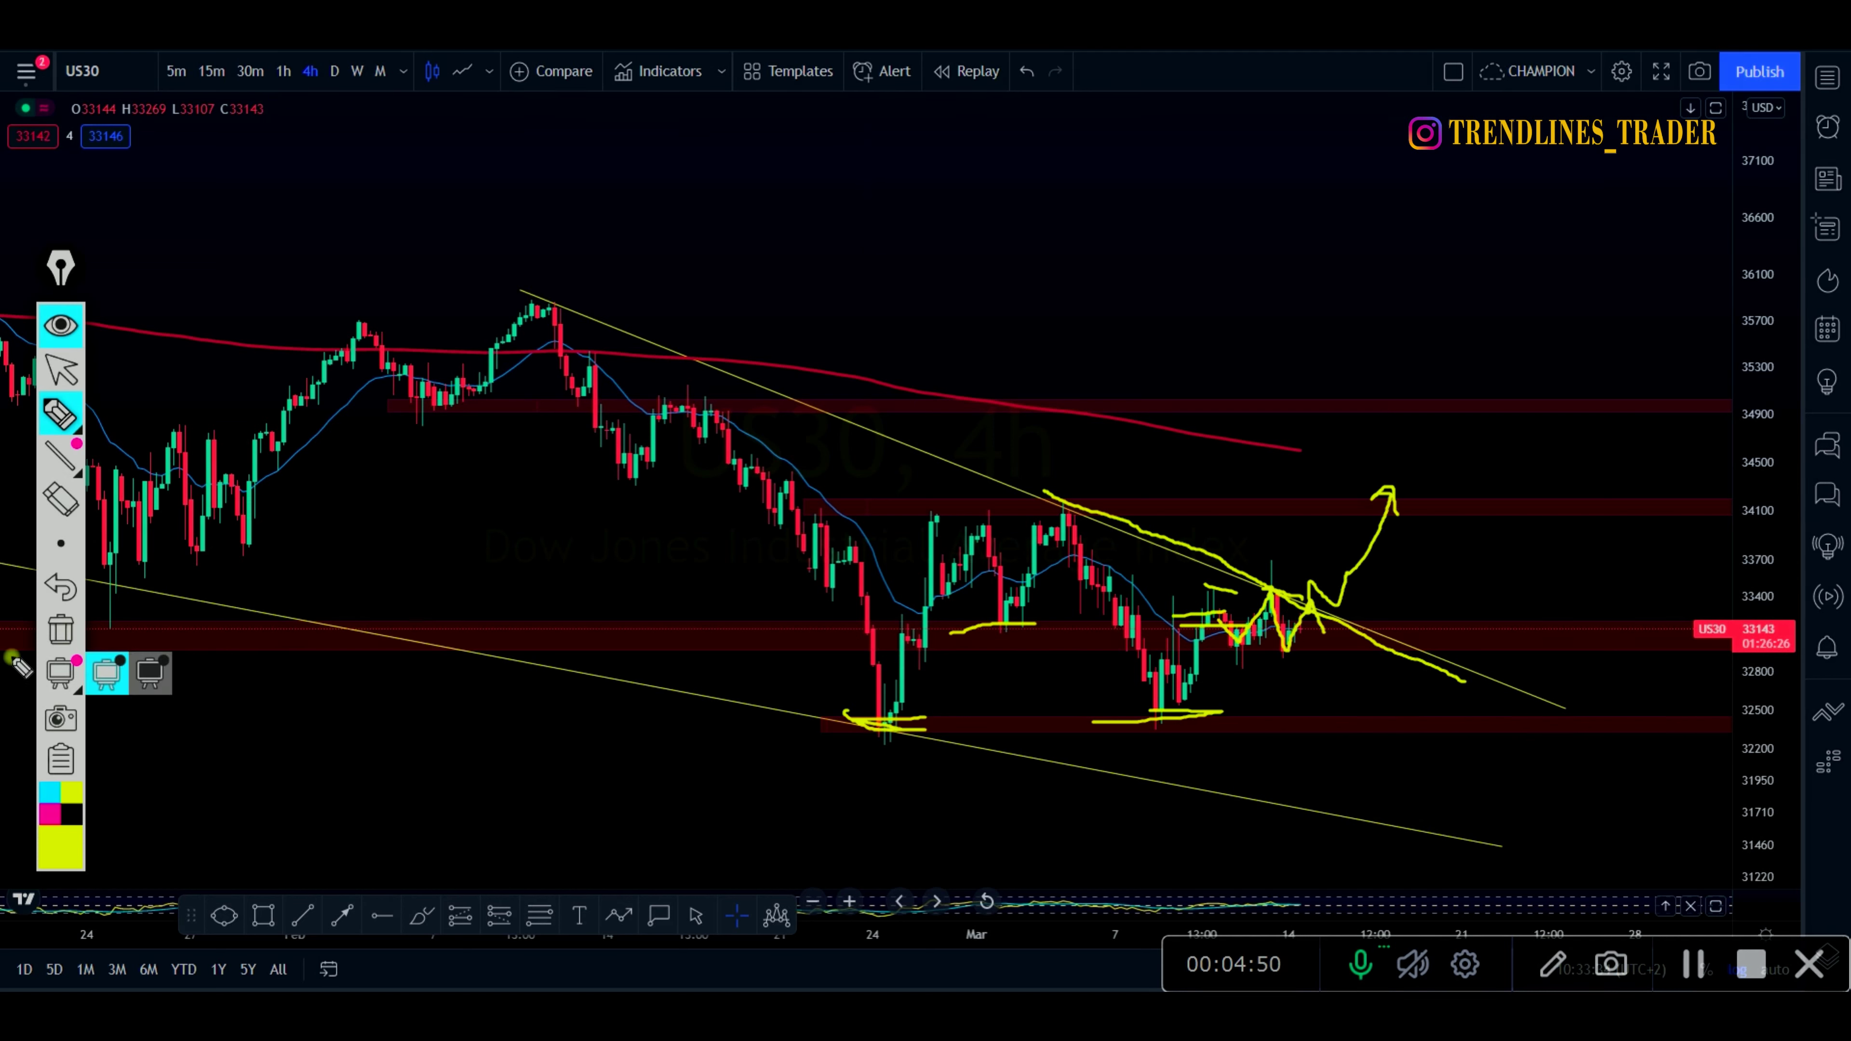
{"action": "left_click", "coordinate": [45, 630]}
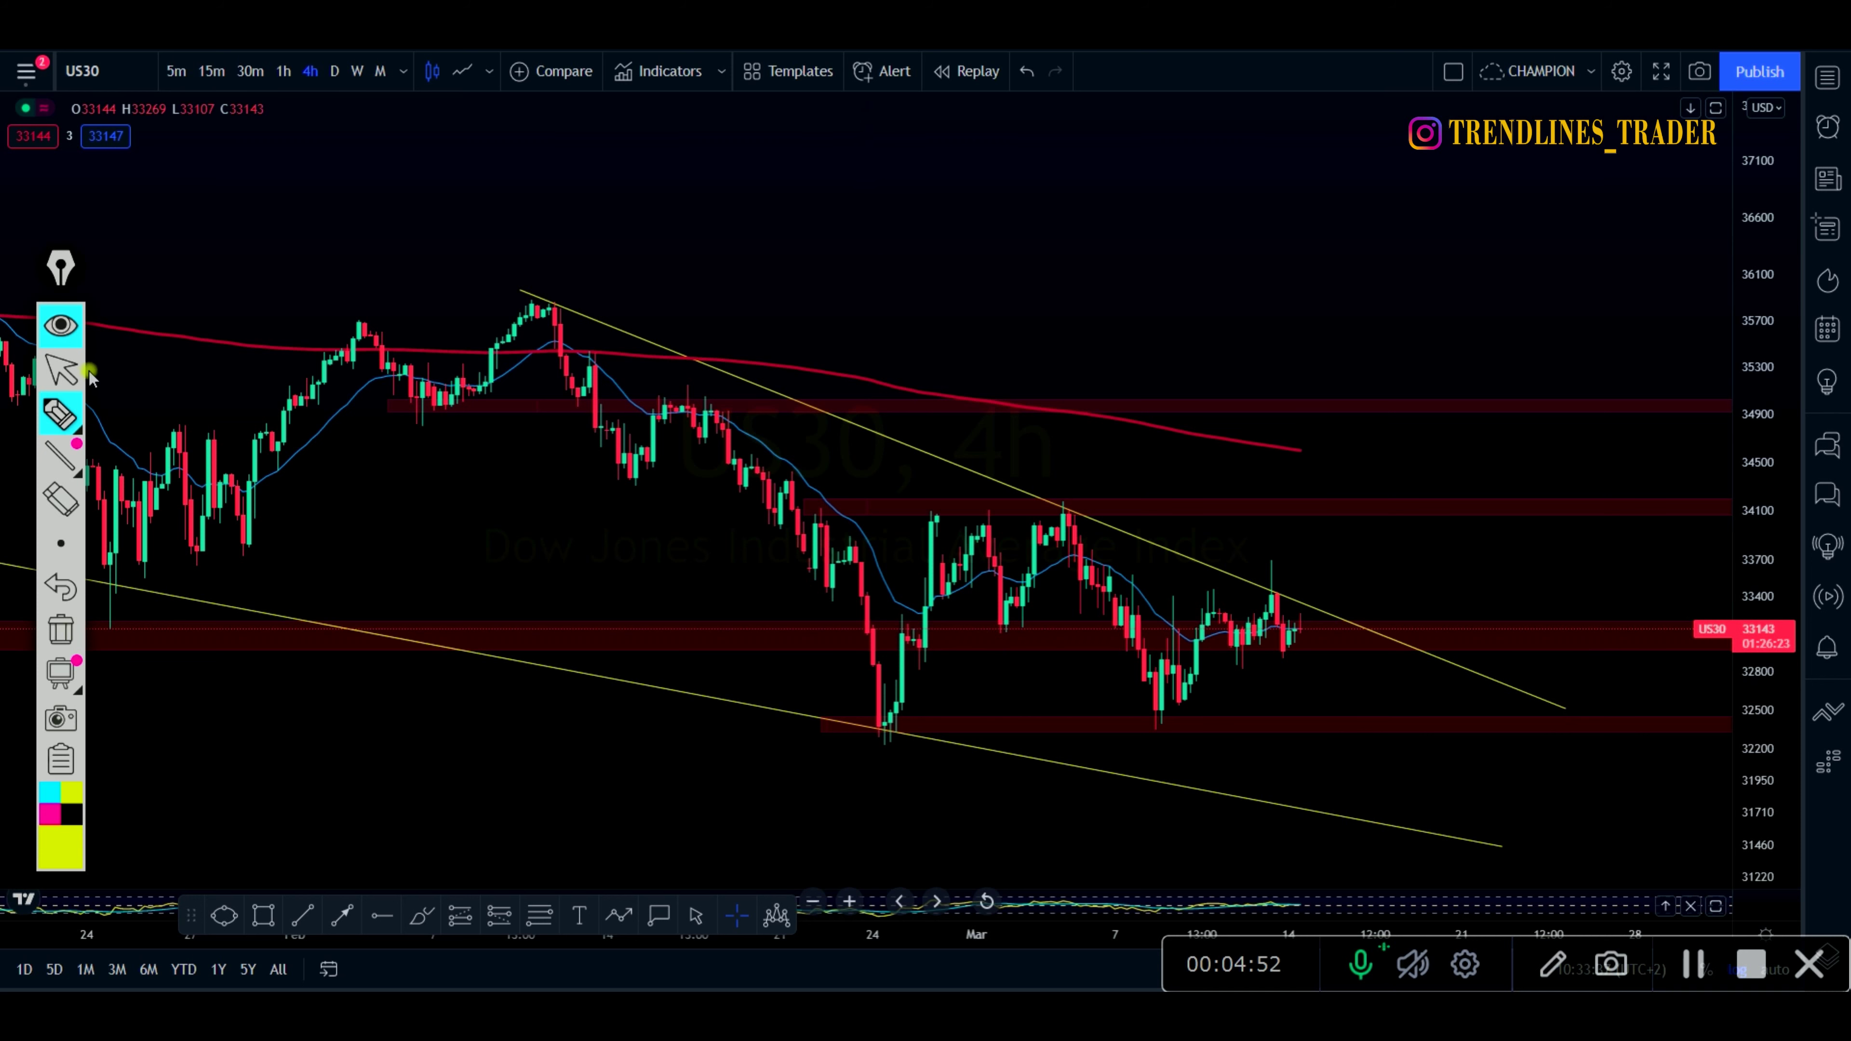
Sketch with the yellow pen a downward arrow from the current price and a box around the candle rejected at the descending trend line, and clear the marks
{"action": "left_click", "coordinate": [69, 368]}
{"action": "left_click_drag", "start_coordinate": [1754, 627], "coordinate": [1755, 576]}
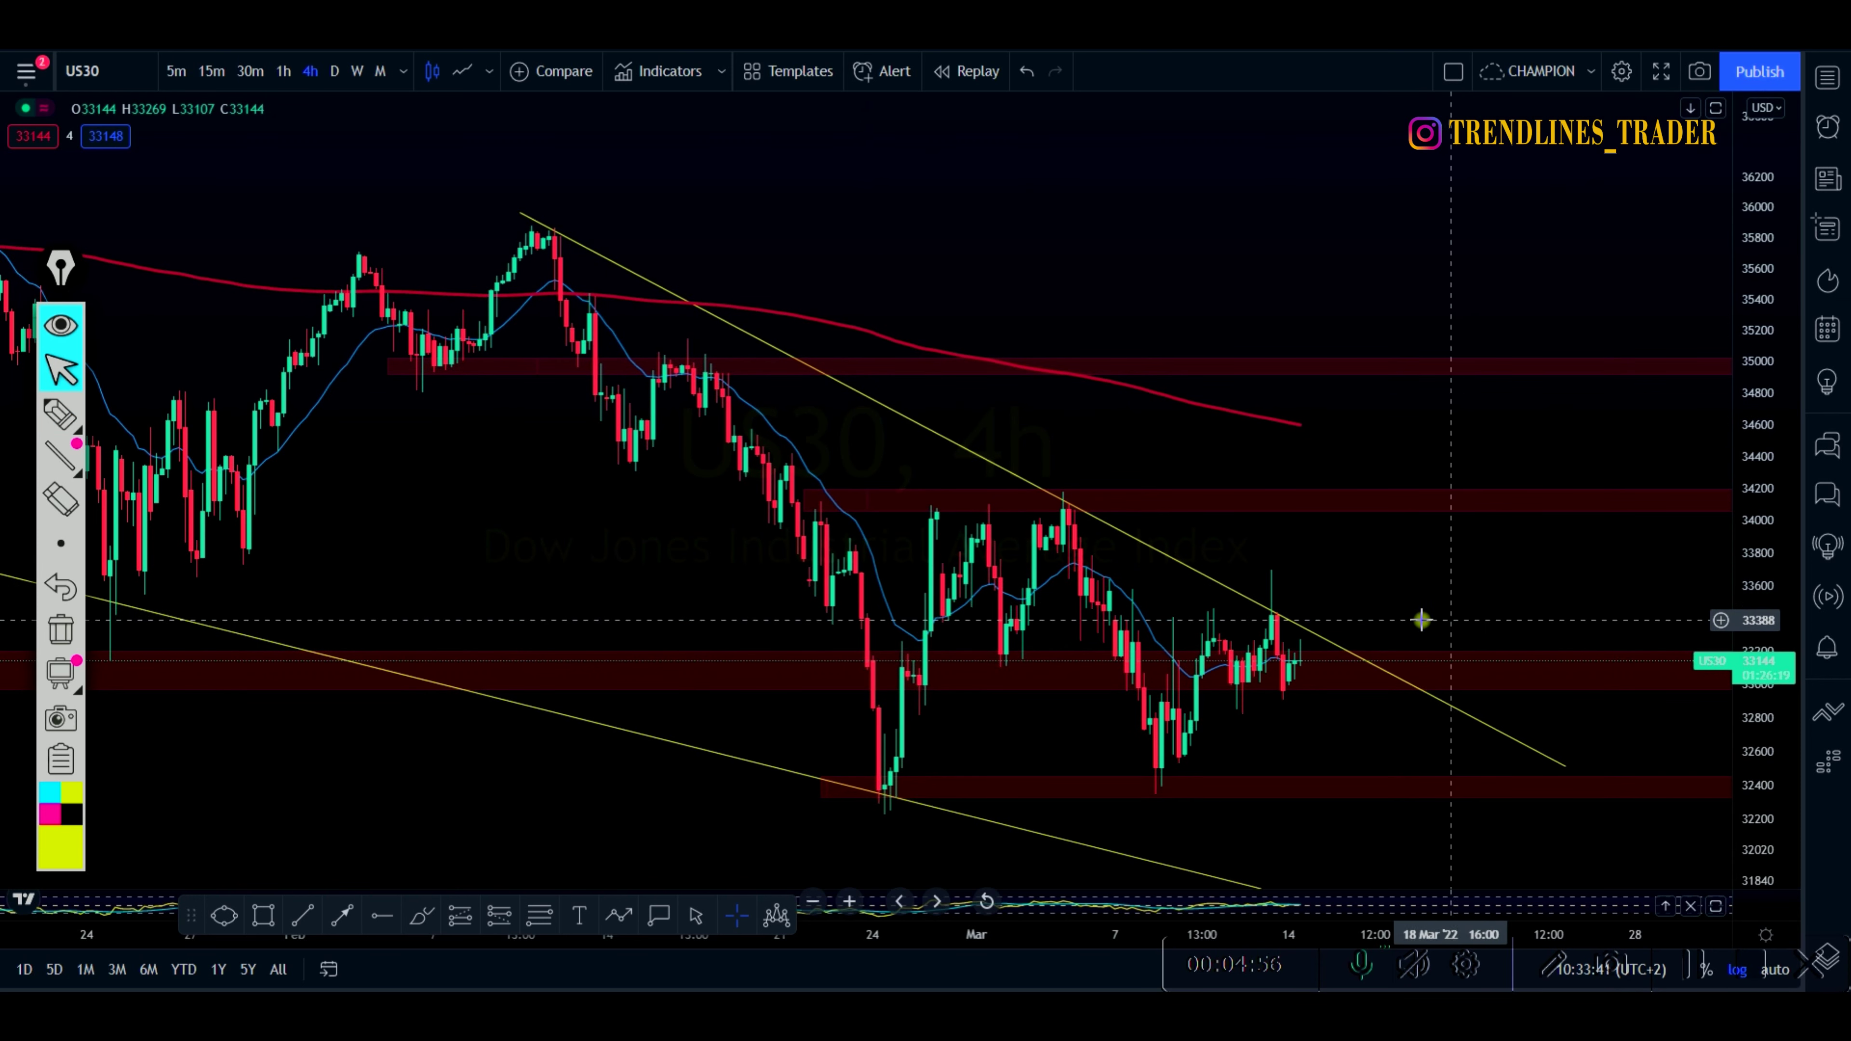
{"action": "left_click_drag", "start_coordinate": [1403, 596], "coordinate": [1407, 534]}
{"action": "scroll", "coordinate": [1334, 547], "scroll_direction": "up", "scroll_amount": 5}
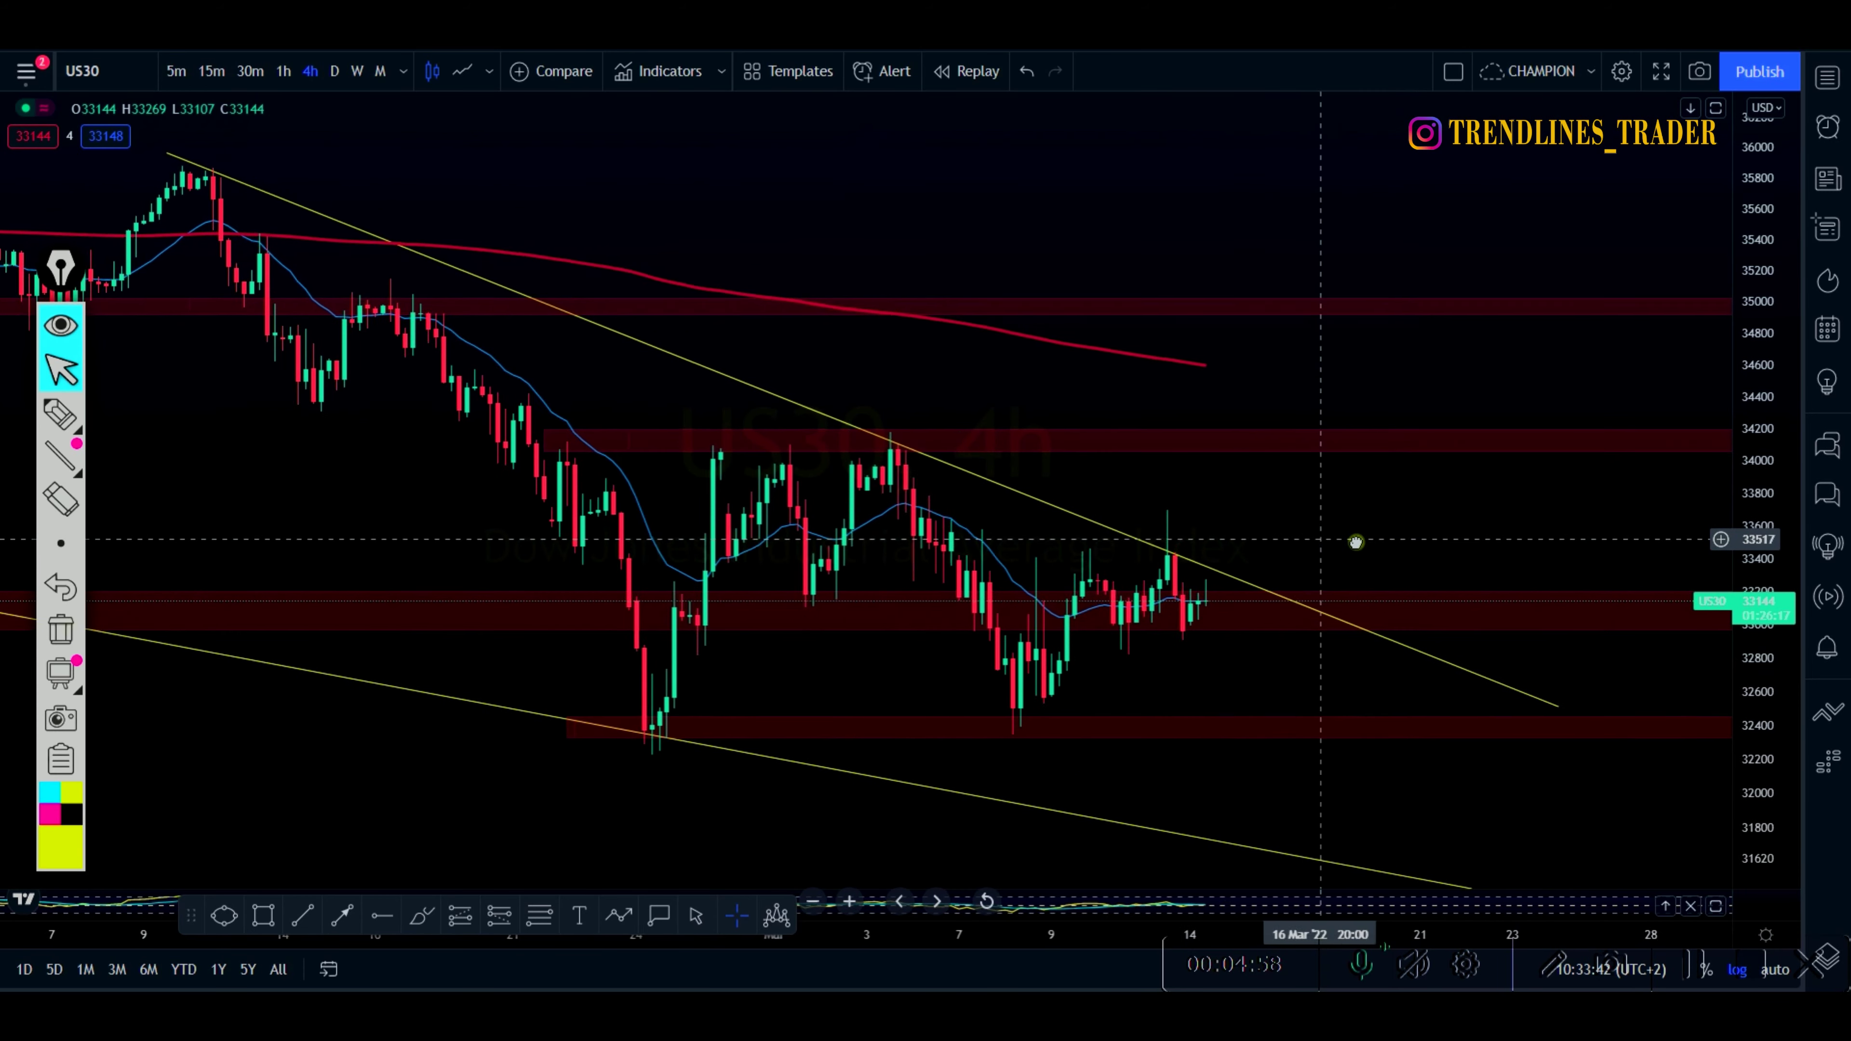
{"action": "left_click", "coordinate": [63, 414]}
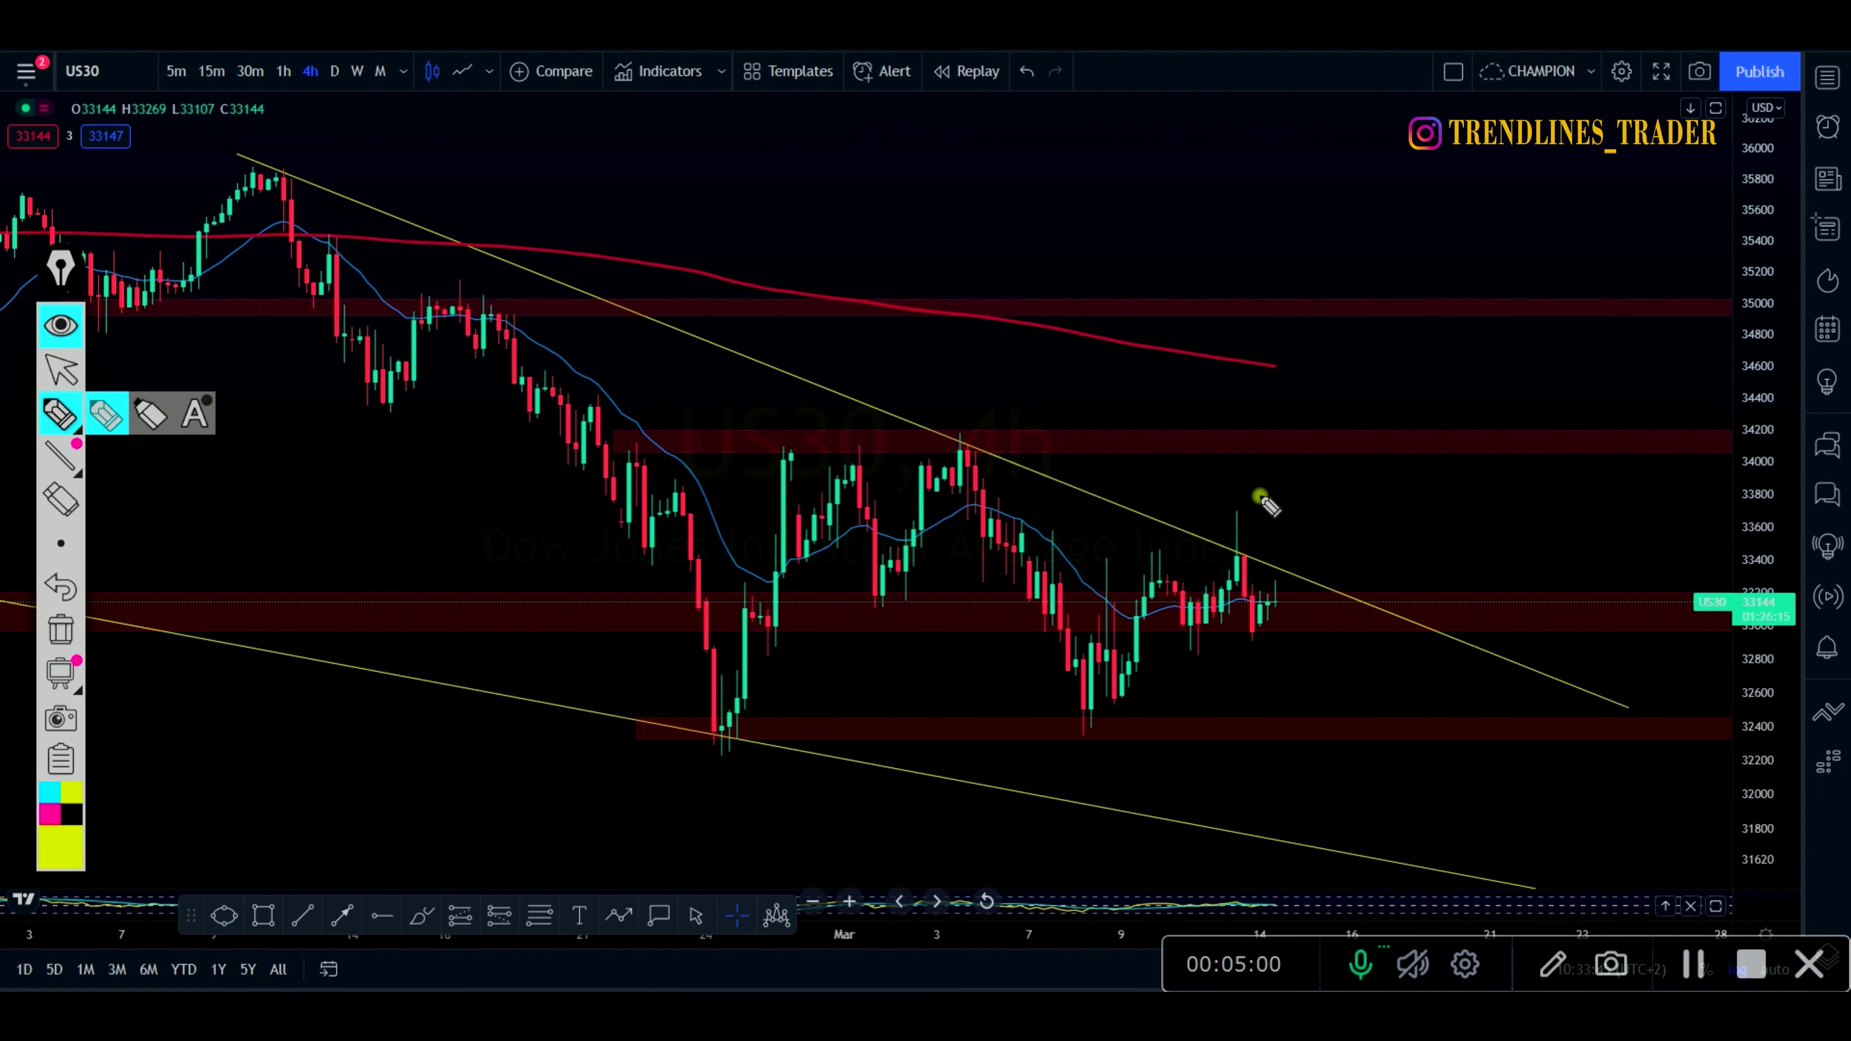
{"action": "mouse_move", "coordinate": [1272, 592]}
{"action": "left_mouse_down"}
{"action": "mouse_move", "coordinate": [1303, 672]}
{"action": "mouse_move", "coordinate": [1314, 653]}
{"action": "left_mouse_up"}
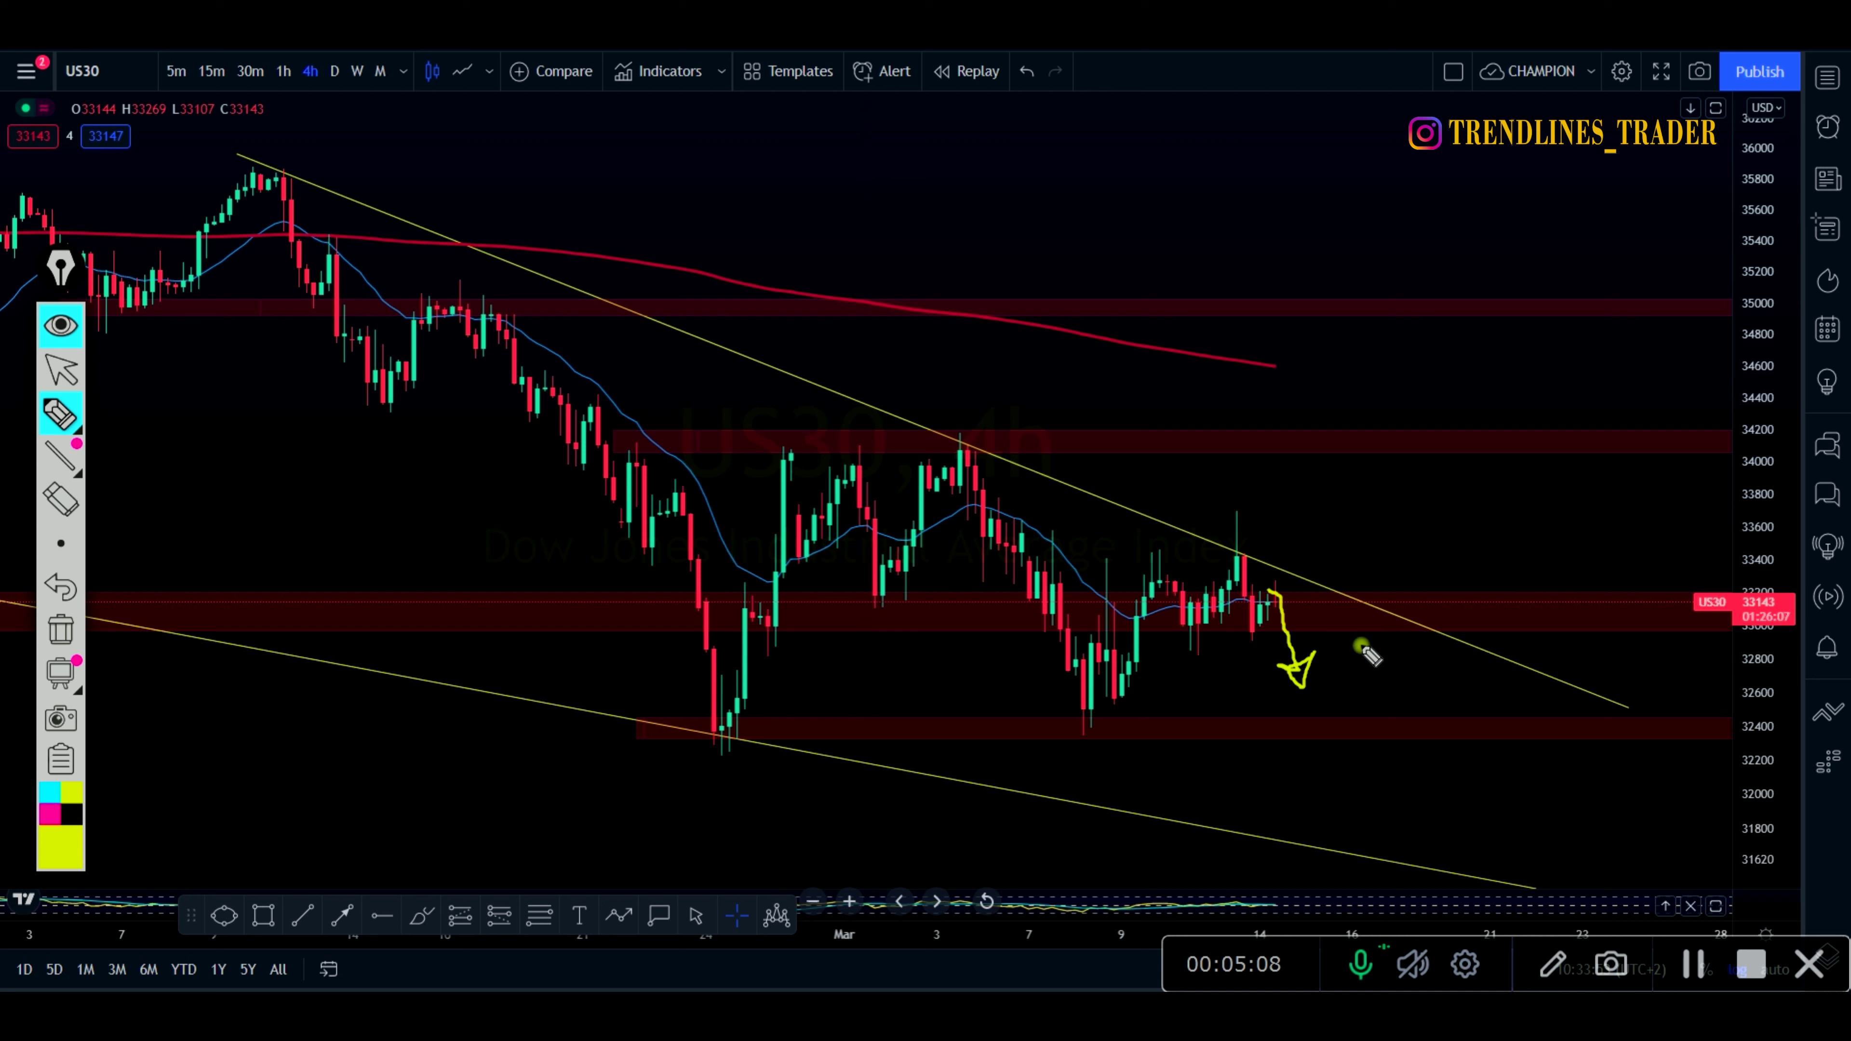
{"action": "mouse_move", "coordinate": [1222, 486]}
{"action": "left_mouse_down"}
{"action": "mouse_move", "coordinate": [1220, 583]}
{"action": "mouse_move", "coordinate": [1257, 584]}
{"action": "mouse_move", "coordinate": [1250, 523]}
{"action": "mouse_move", "coordinate": [1219, 513]}
{"action": "left_mouse_up"}
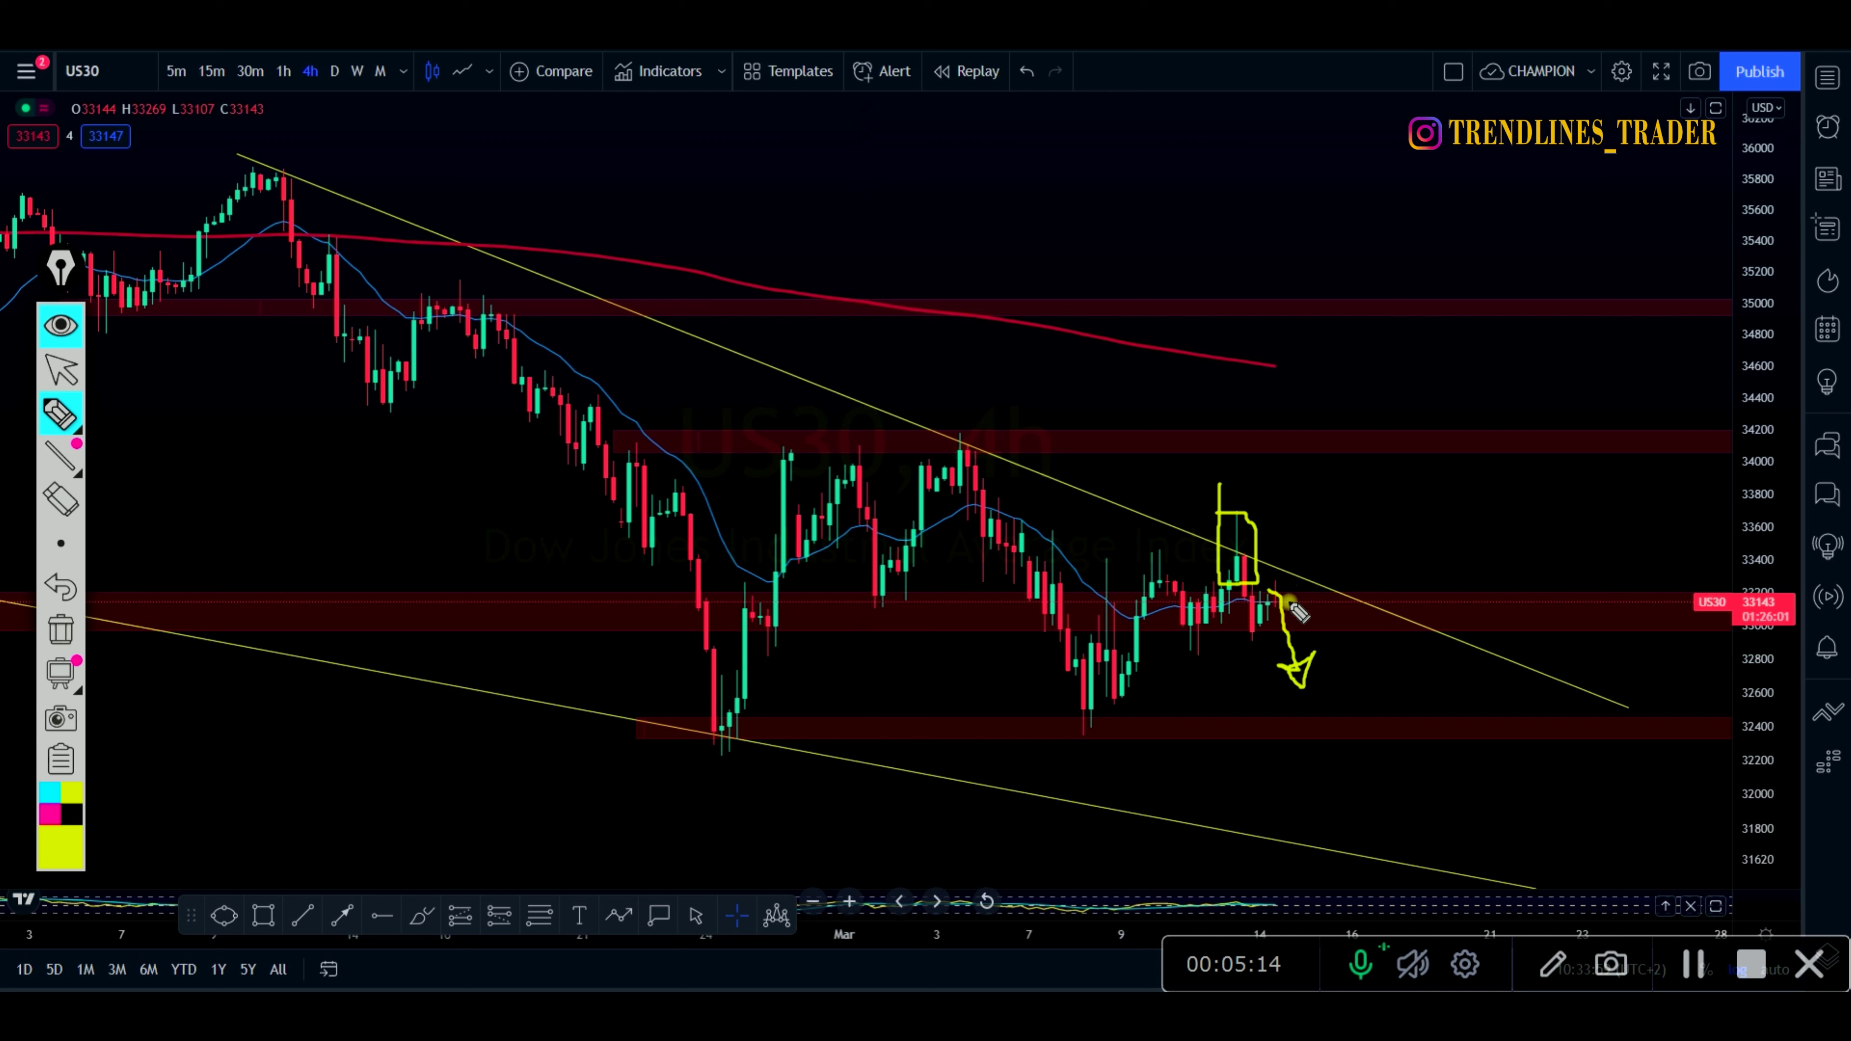
{"action": "left_click_drag", "start_coordinate": [1206, 539], "coordinate": [1324, 582]}
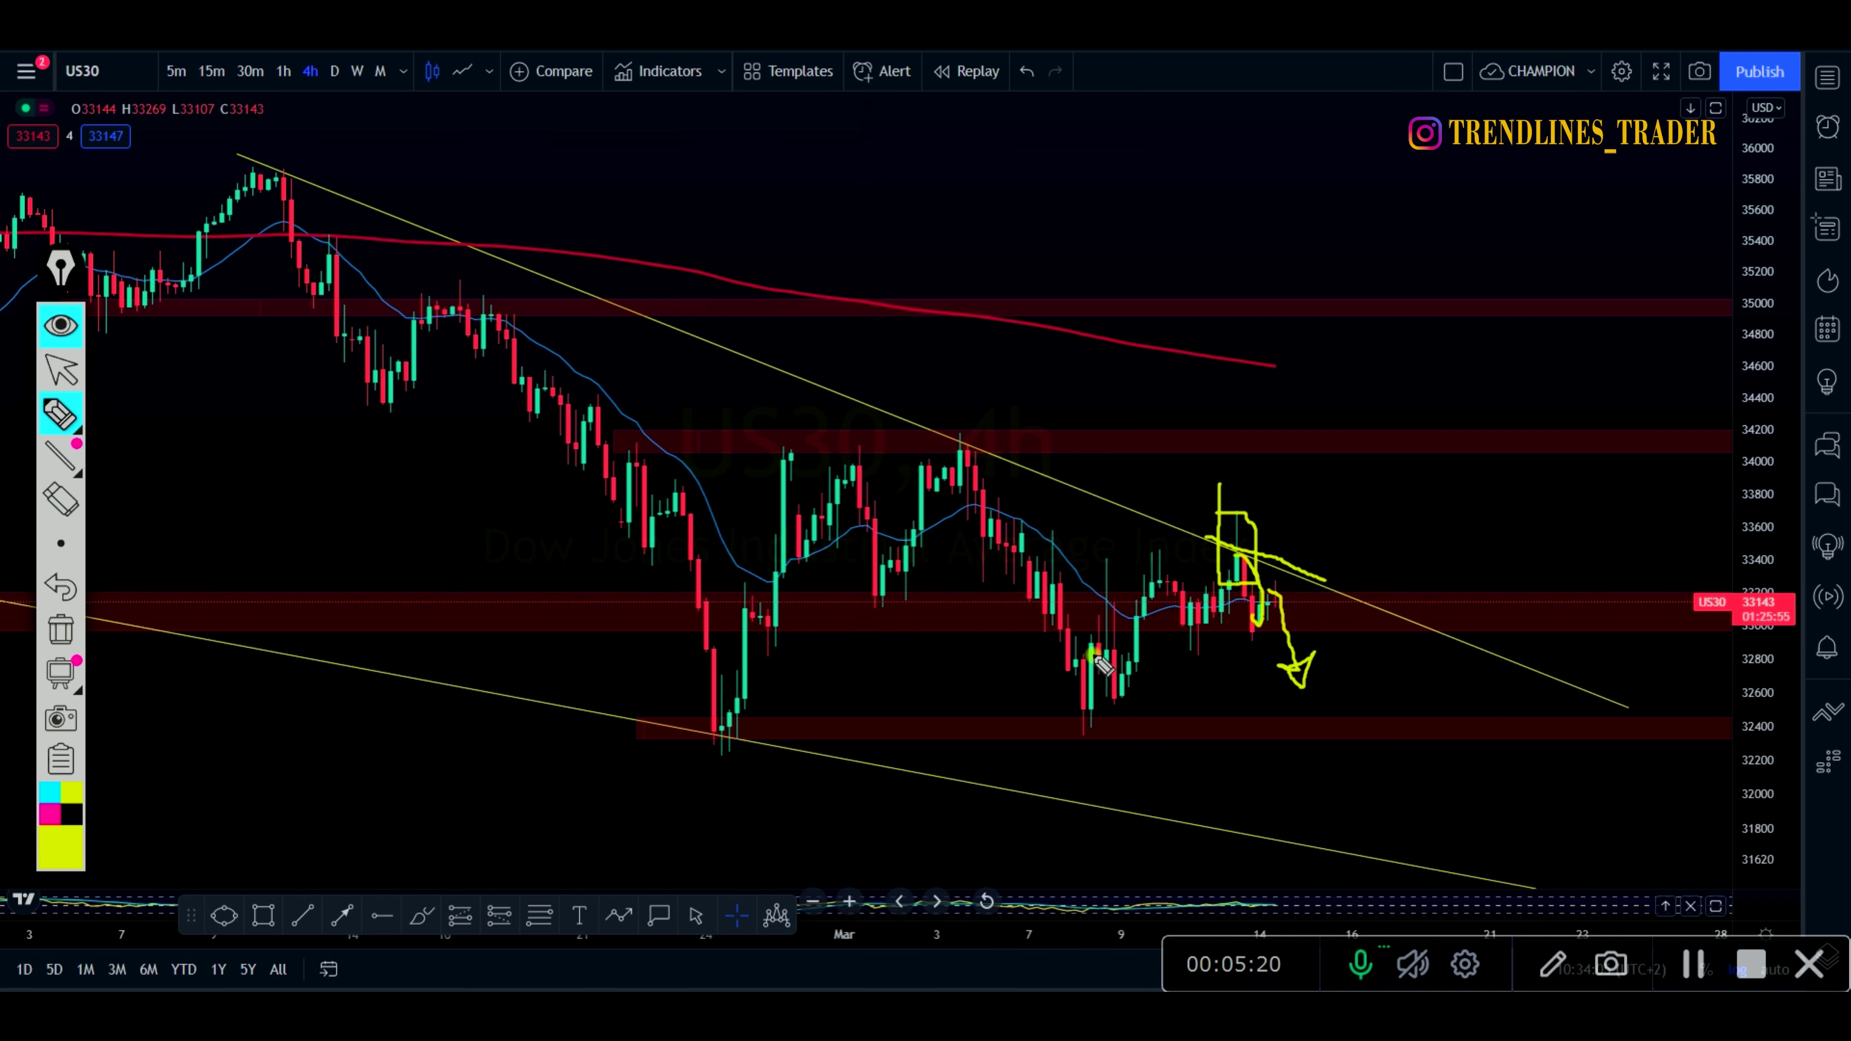
{"action": "left_click", "coordinate": [62, 634]}
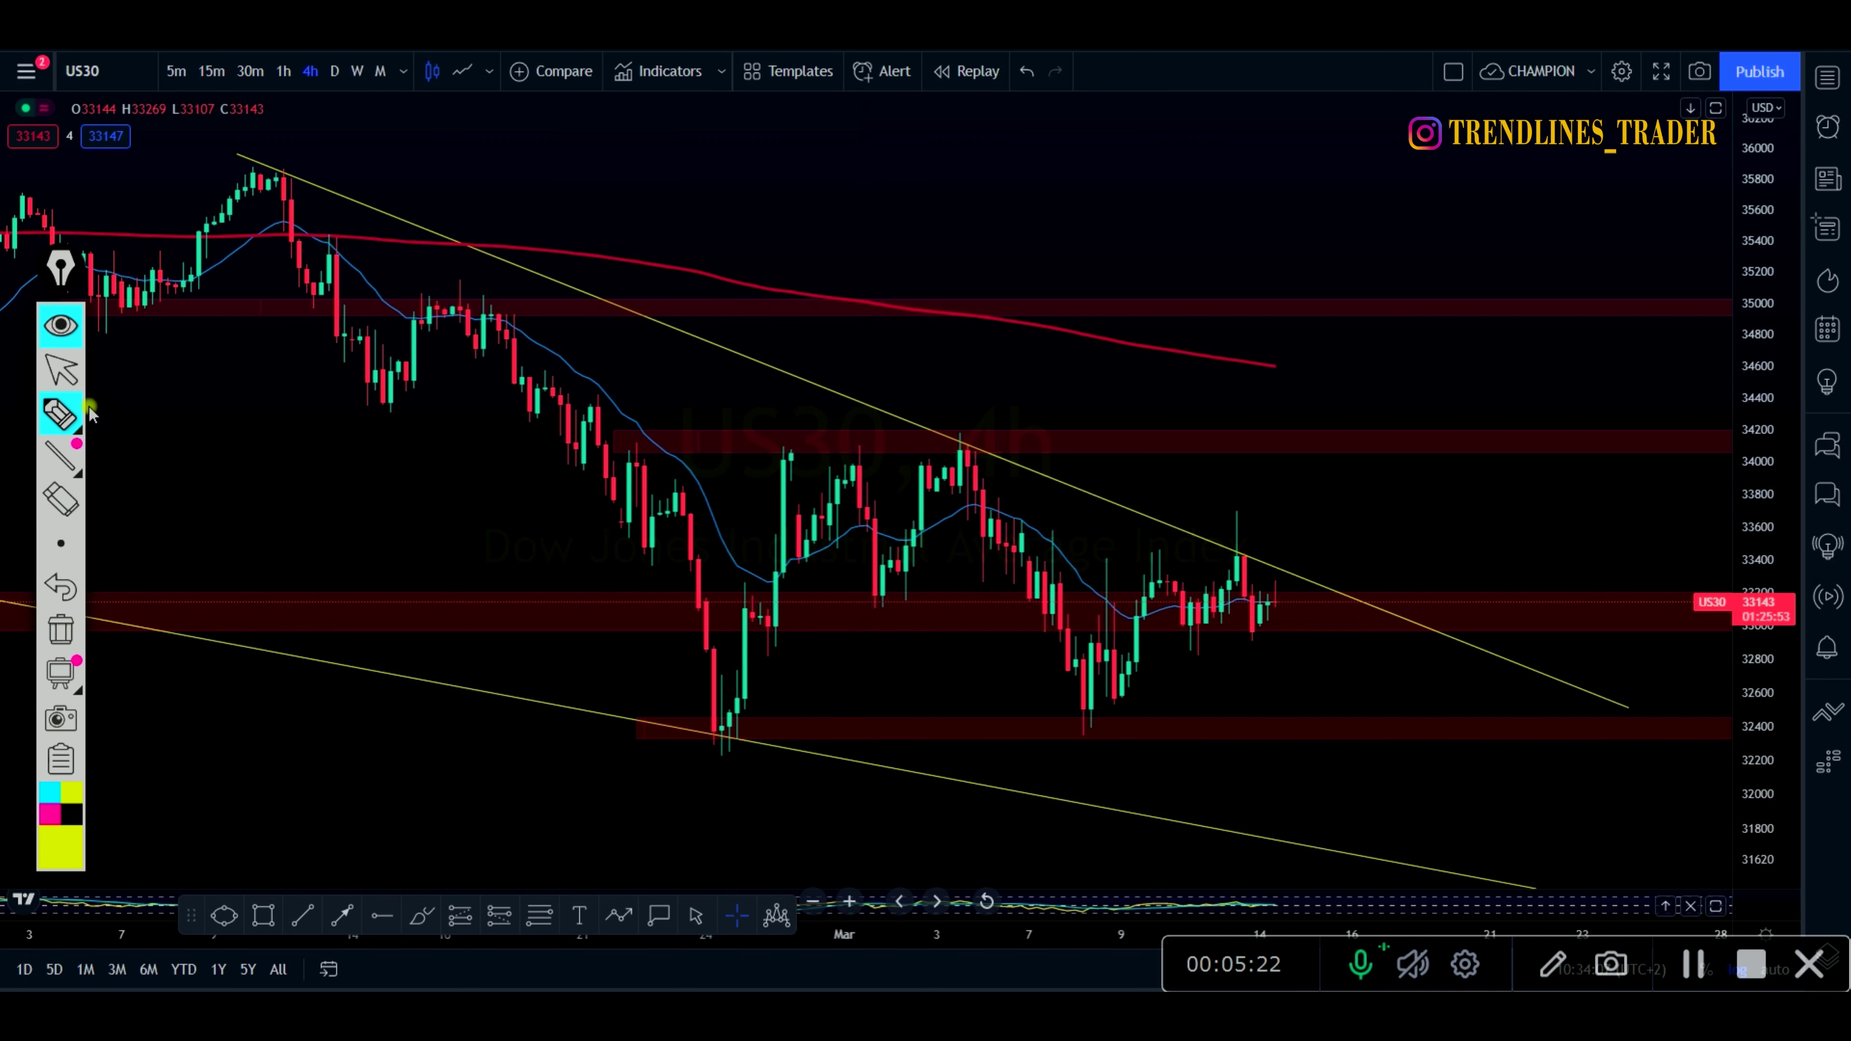
Zoom in on the March candles, outline with the pen the bearish candle just below the descending trend line, and clear the marks
{"action": "left_click", "coordinate": [60, 370]}
{"action": "scroll", "coordinate": [1197, 675], "scroll_direction": "up", "scroll_amount": 2}
{"action": "left_click_drag", "start_coordinate": [1198, 674], "coordinate": [1389, 641]}
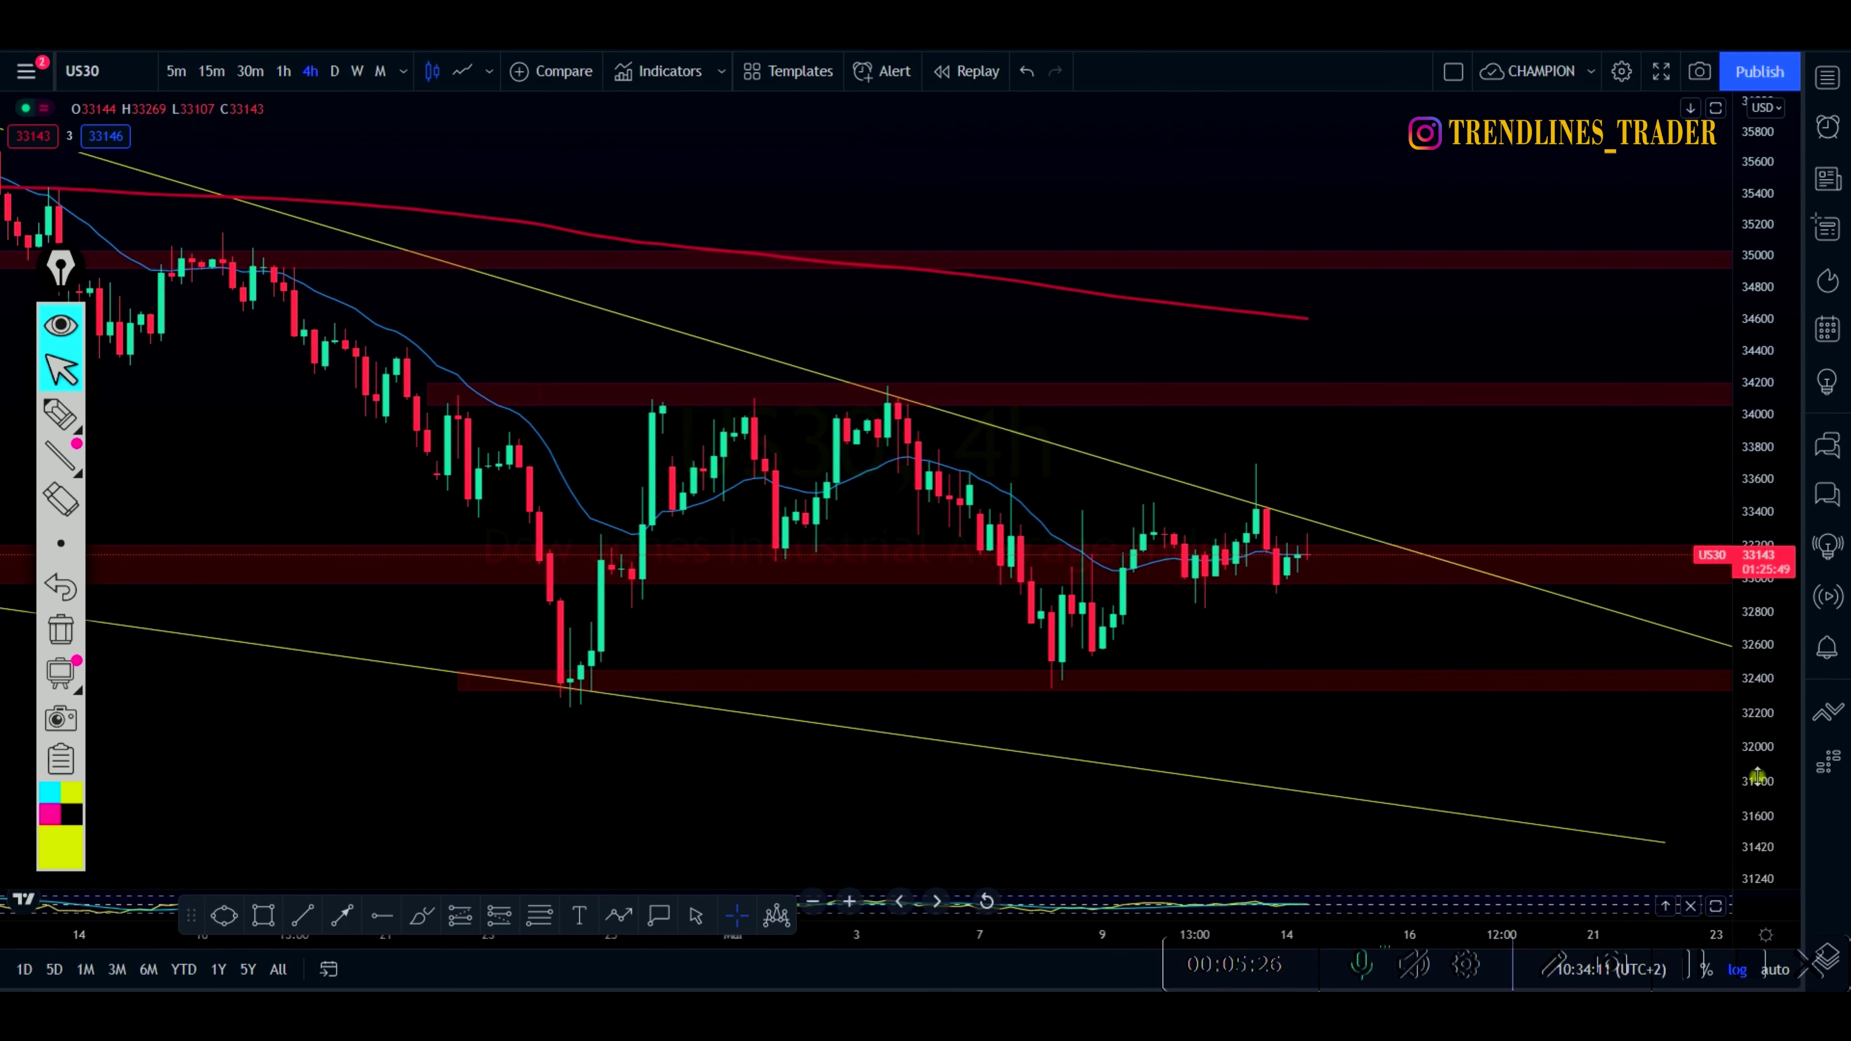
{"action": "scroll", "coordinate": [1695, 791], "scroll_direction": "up", "scroll_amount": 2}
{"action": "scroll", "coordinate": [1343, 674], "scroll_direction": "down", "scroll_amount": 2}
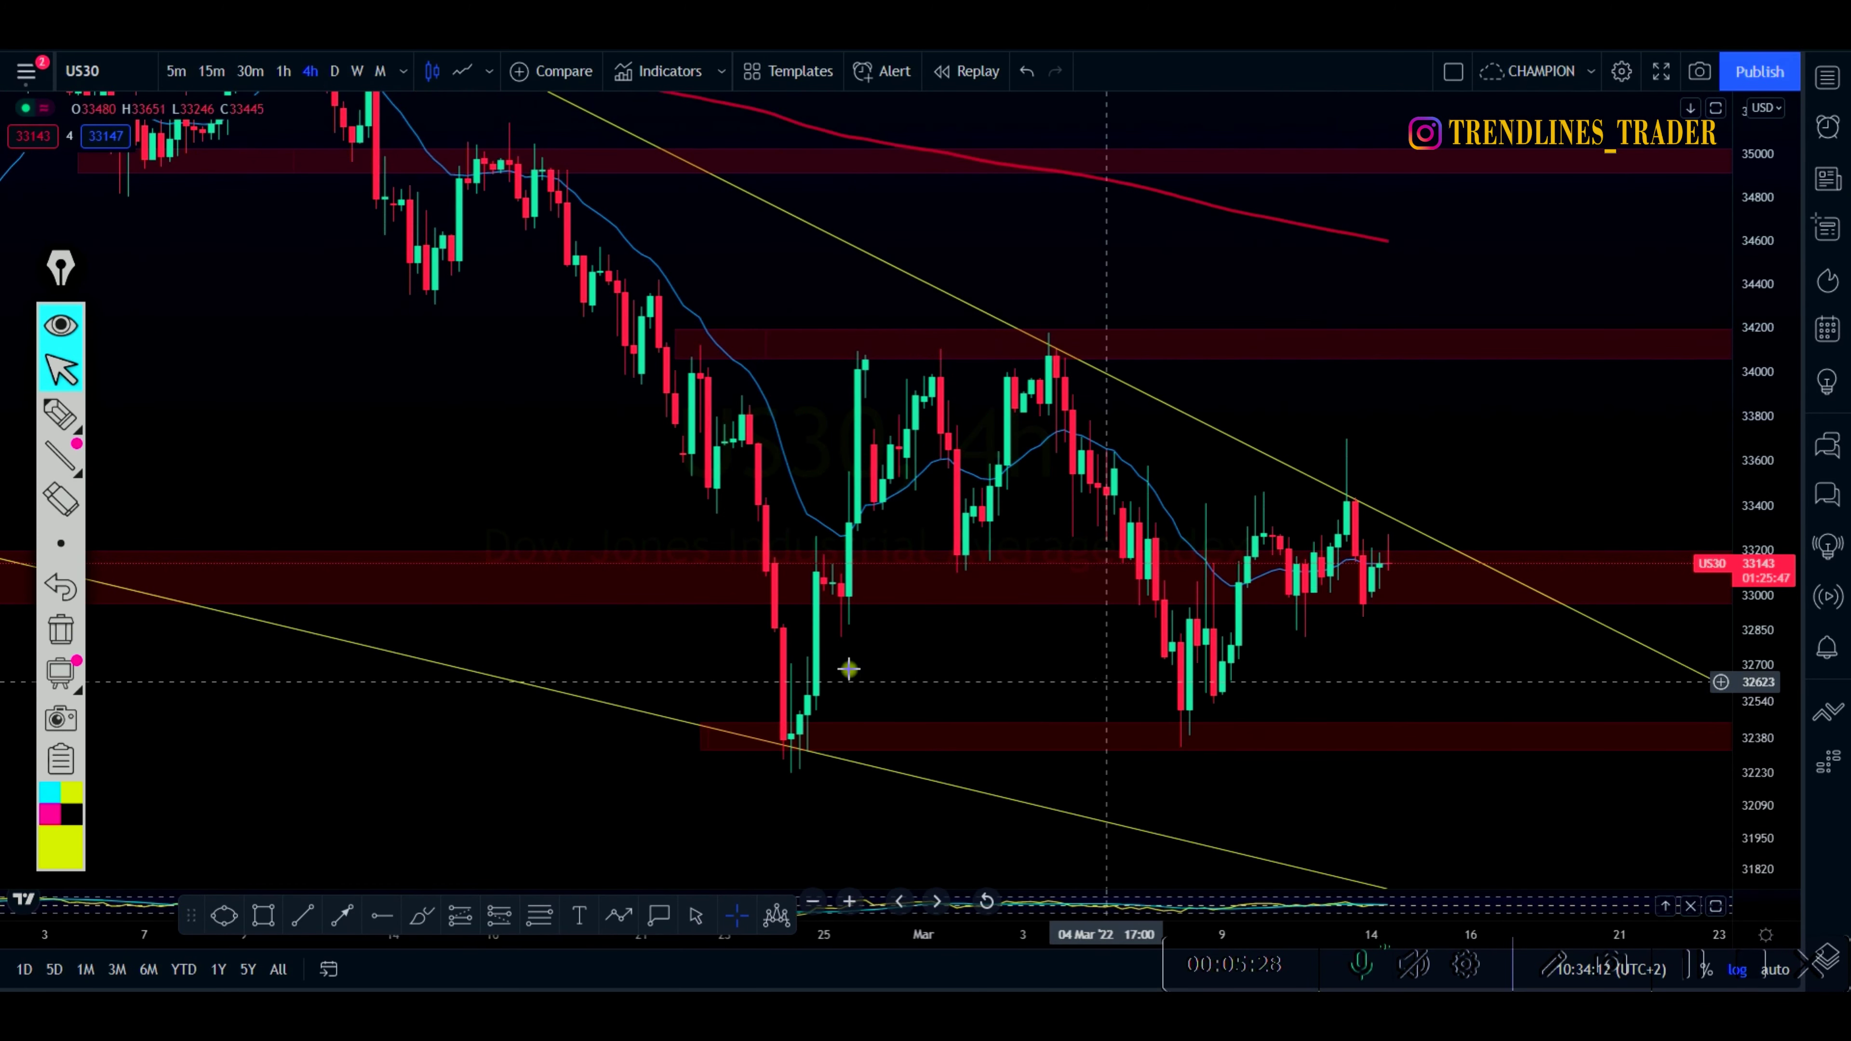
{"action": "left_click", "coordinate": [60, 417]}
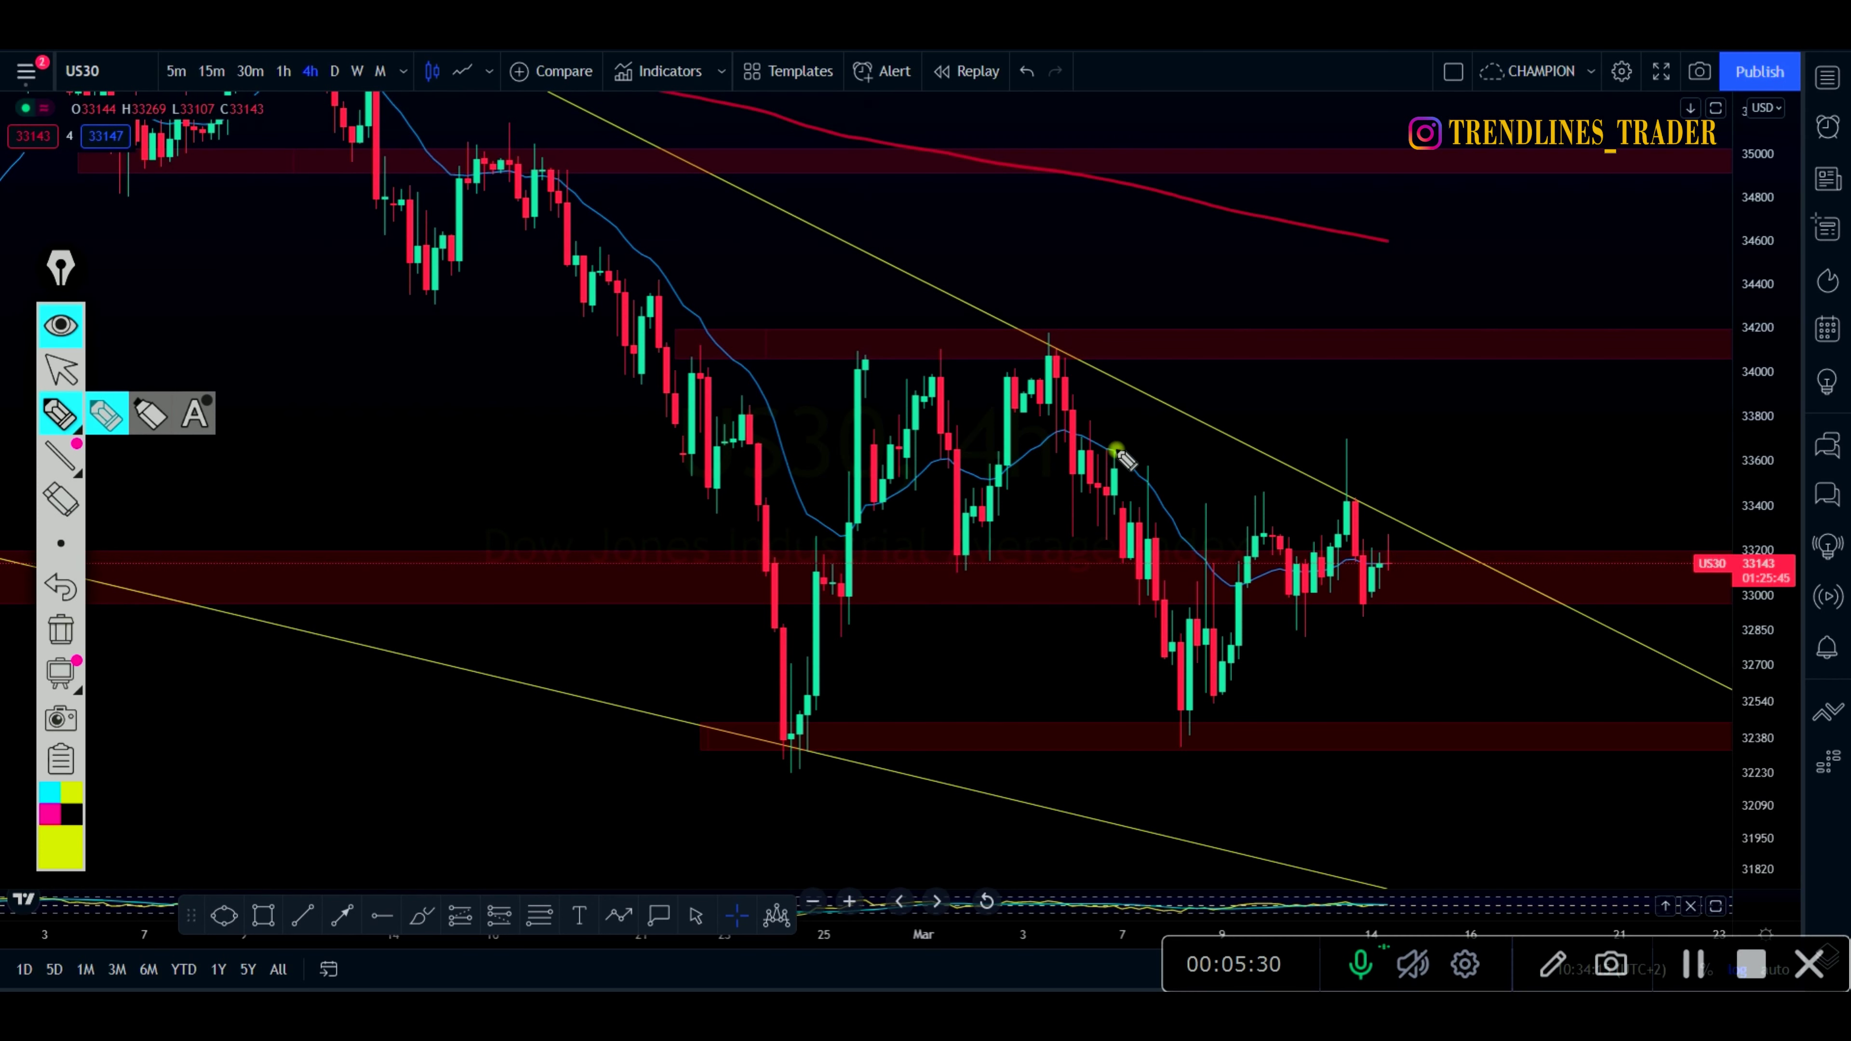
{"action": "mouse_move", "coordinate": [1357, 488]}
{"action": "left_mouse_down"}
{"action": "mouse_move", "coordinate": [1365, 550]}
{"action": "mouse_move", "coordinate": [1356, 487]}
{"action": "left_mouse_up"}
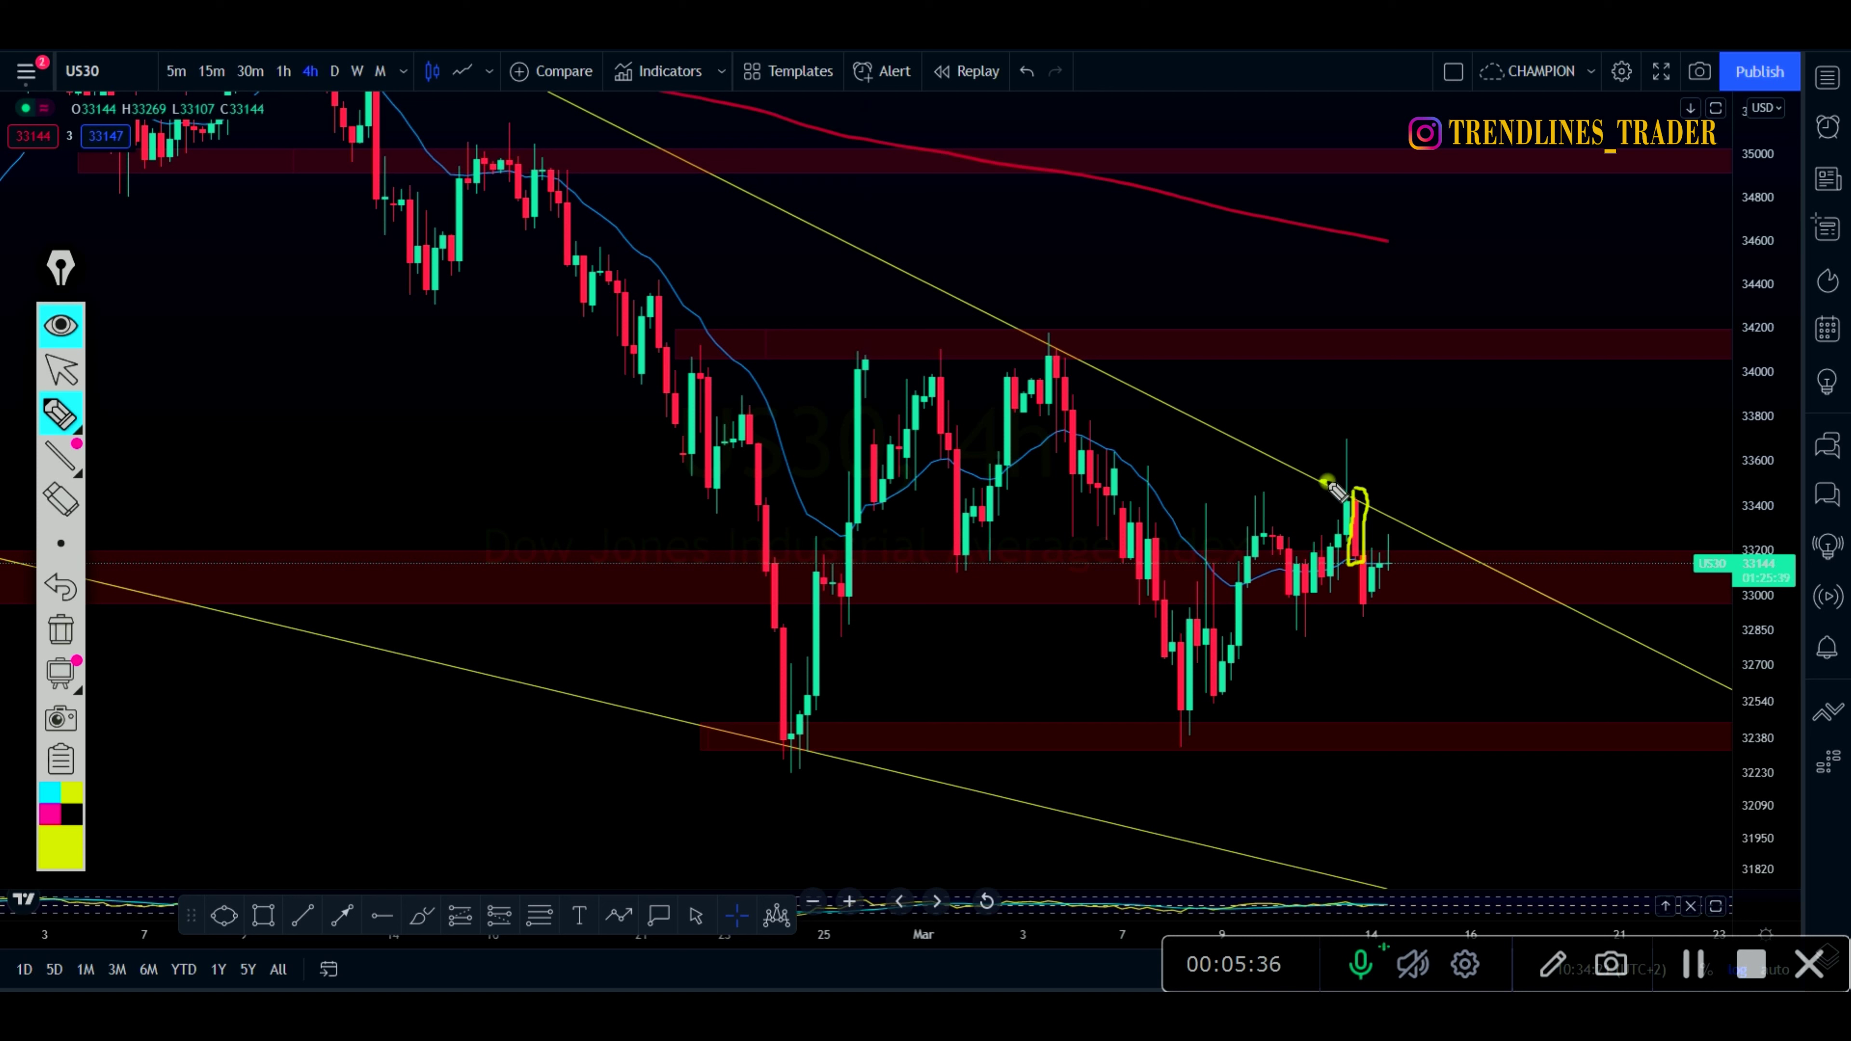
{"action": "mouse_move", "coordinate": [1329, 484]}
{"action": "left_mouse_down"}
{"action": "mouse_move", "coordinate": [1373, 503]}
{"action": "mouse_move", "coordinate": [1378, 560]}
{"action": "left_mouse_up"}
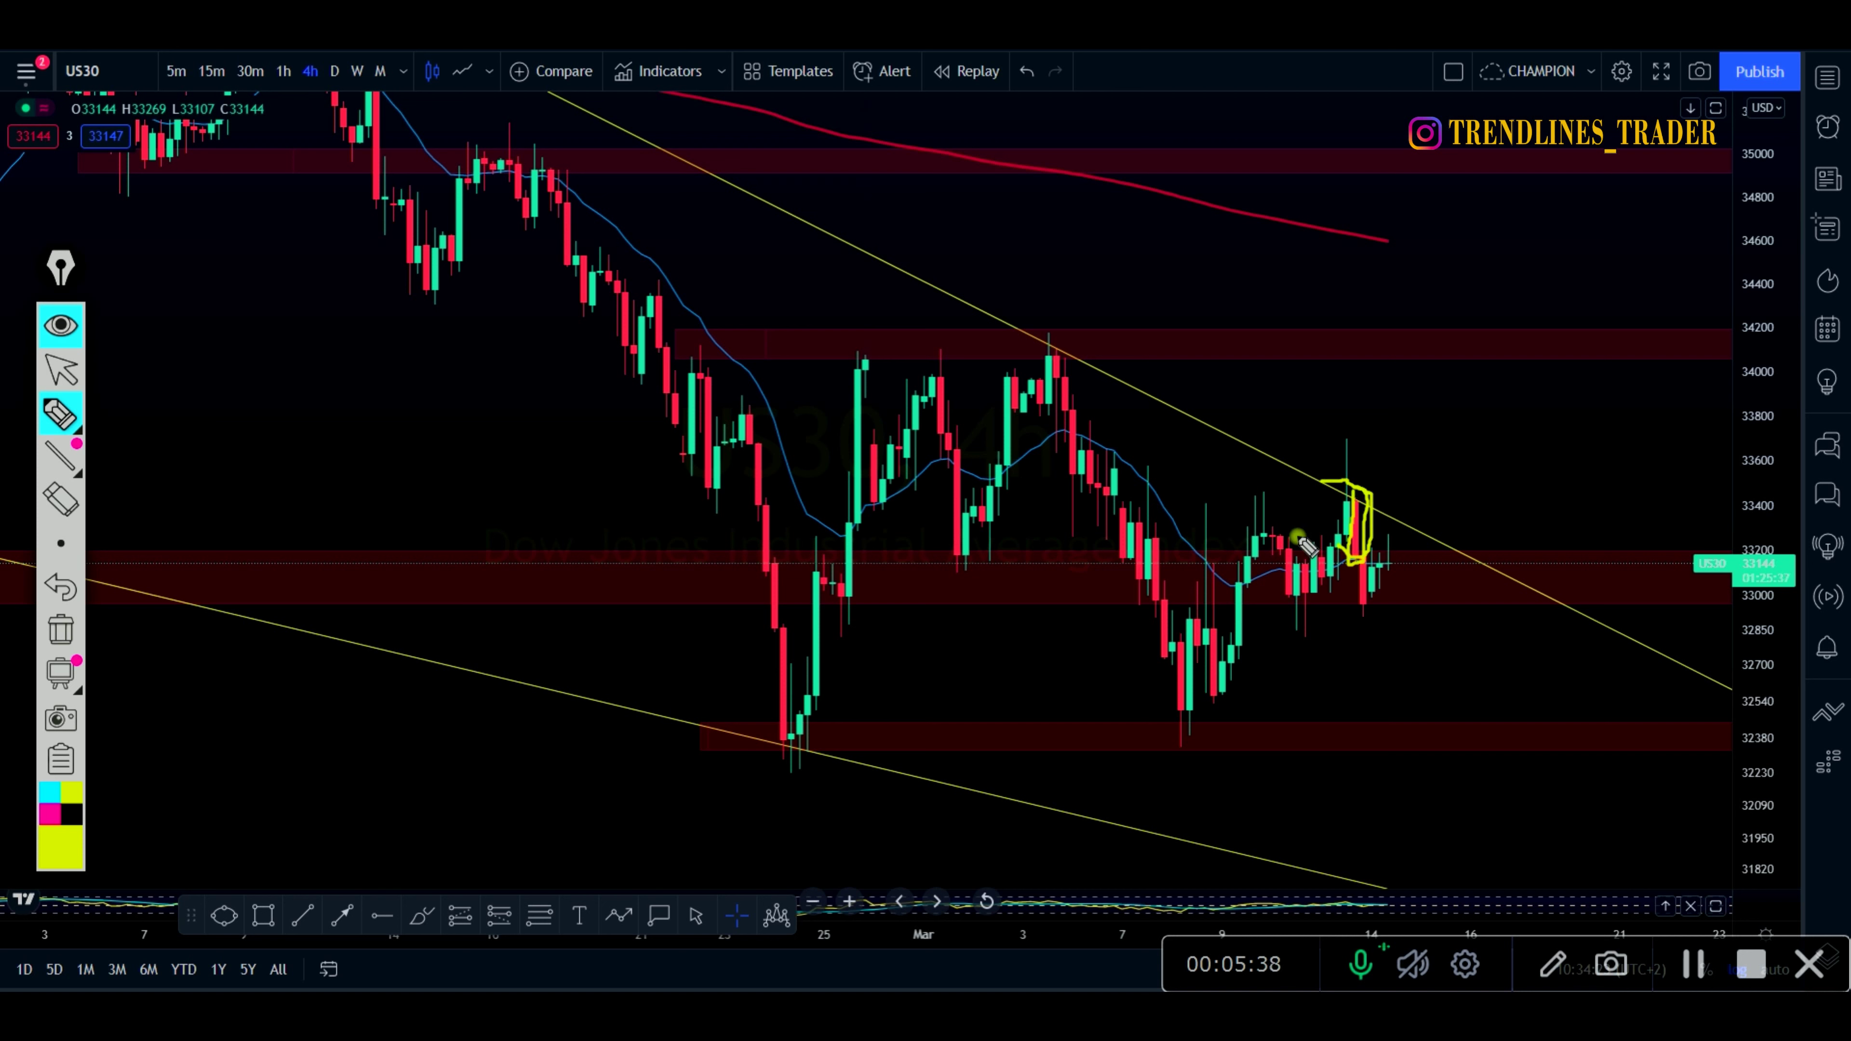
{"action": "left_click", "coordinate": [71, 631]}
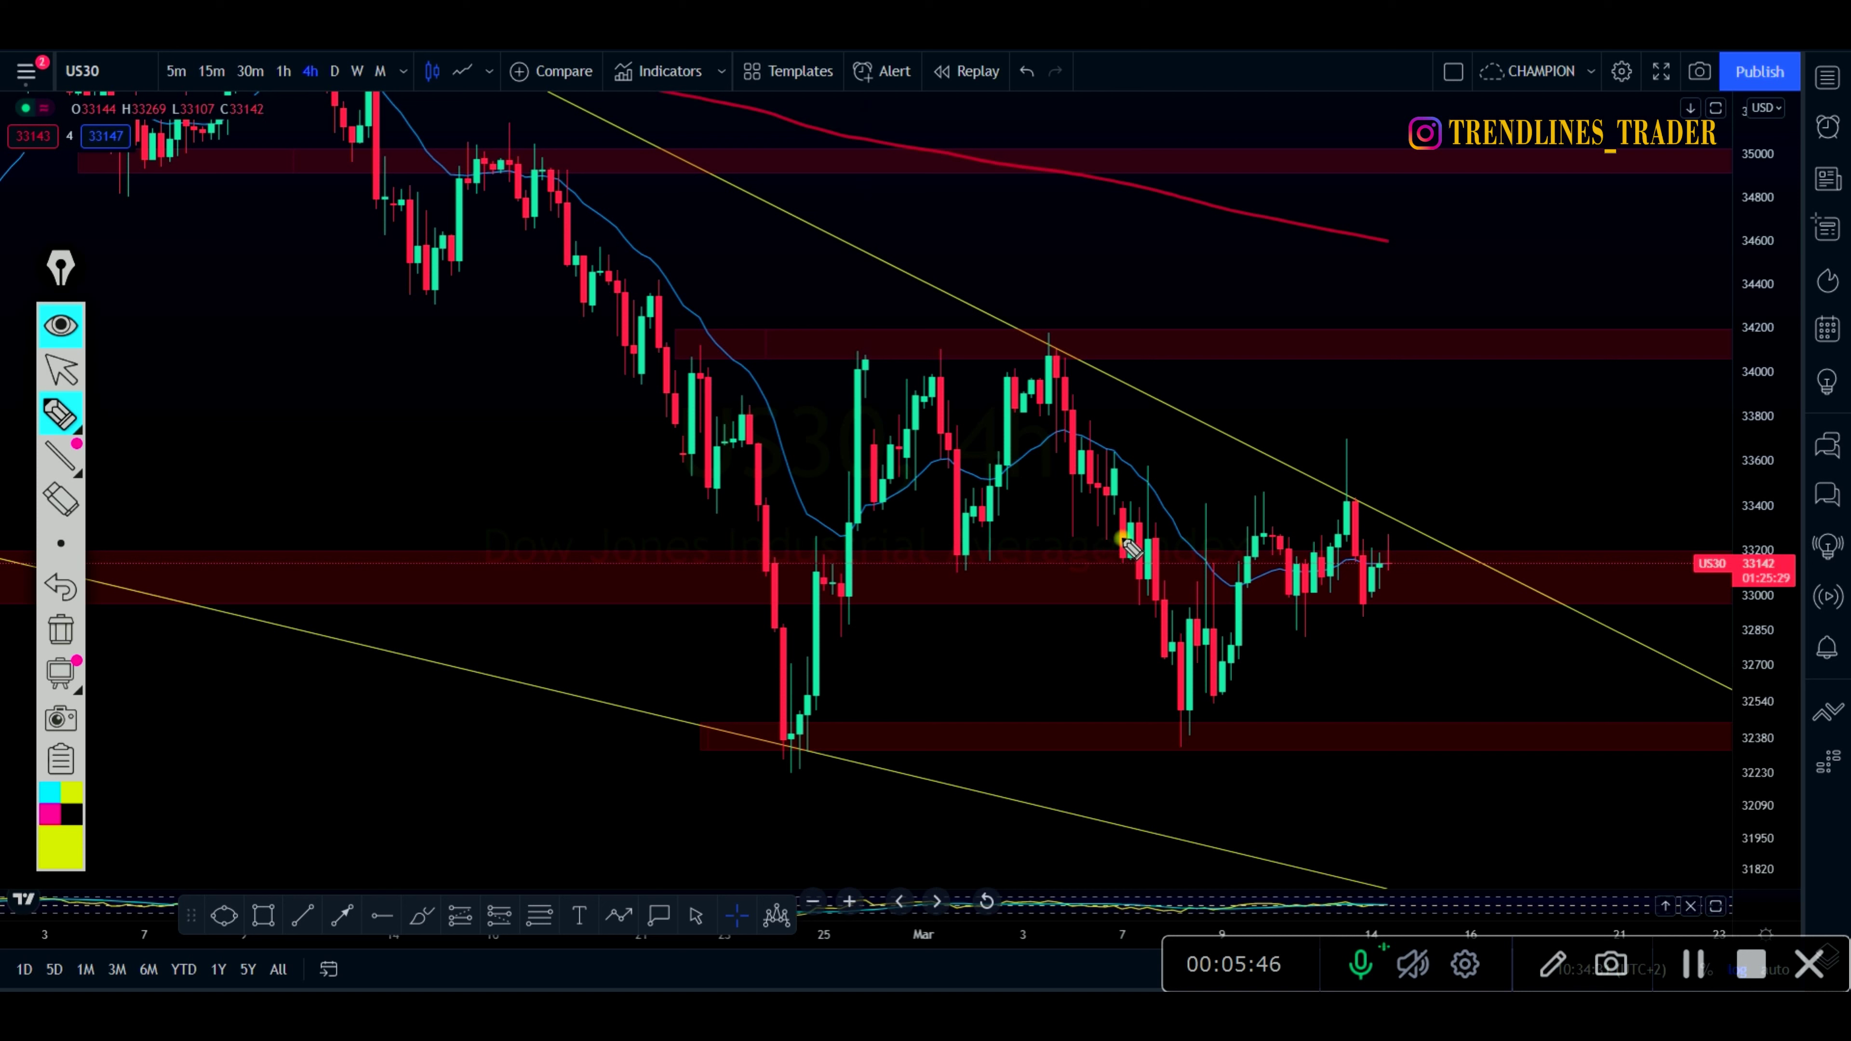
Box the trend-line reversal candles, mark the upper wicks and the resistance near 33250, add two downward arrows, and clear the marks
{"action": "mouse_move", "coordinate": [1364, 497]}
{"action": "left_mouse_down"}
{"action": "mouse_move", "coordinate": [1370, 554]}
{"action": "mouse_move", "coordinate": [1335, 566]}
{"action": "mouse_move", "coordinate": [1346, 498]}
{"action": "left_mouse_up"}
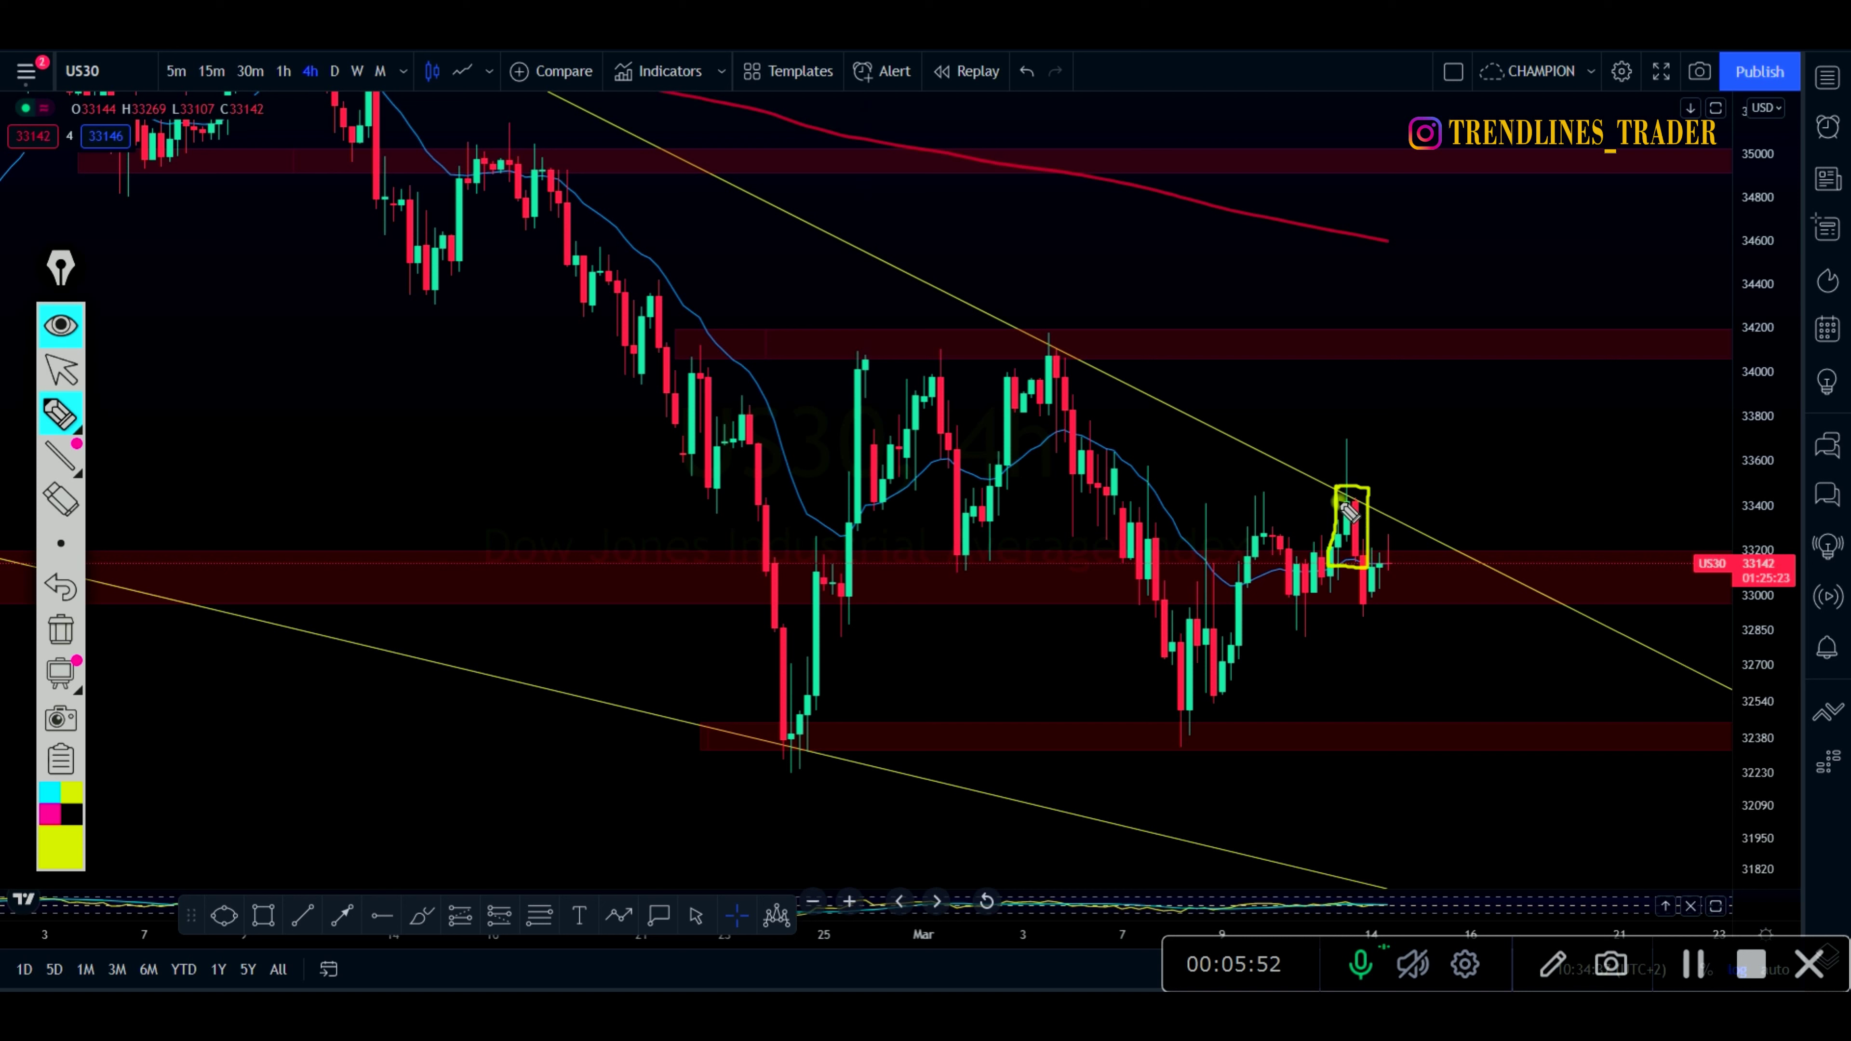
{"action": "left_click_drag", "start_coordinate": [1344, 452], "coordinate": [1344, 478]}
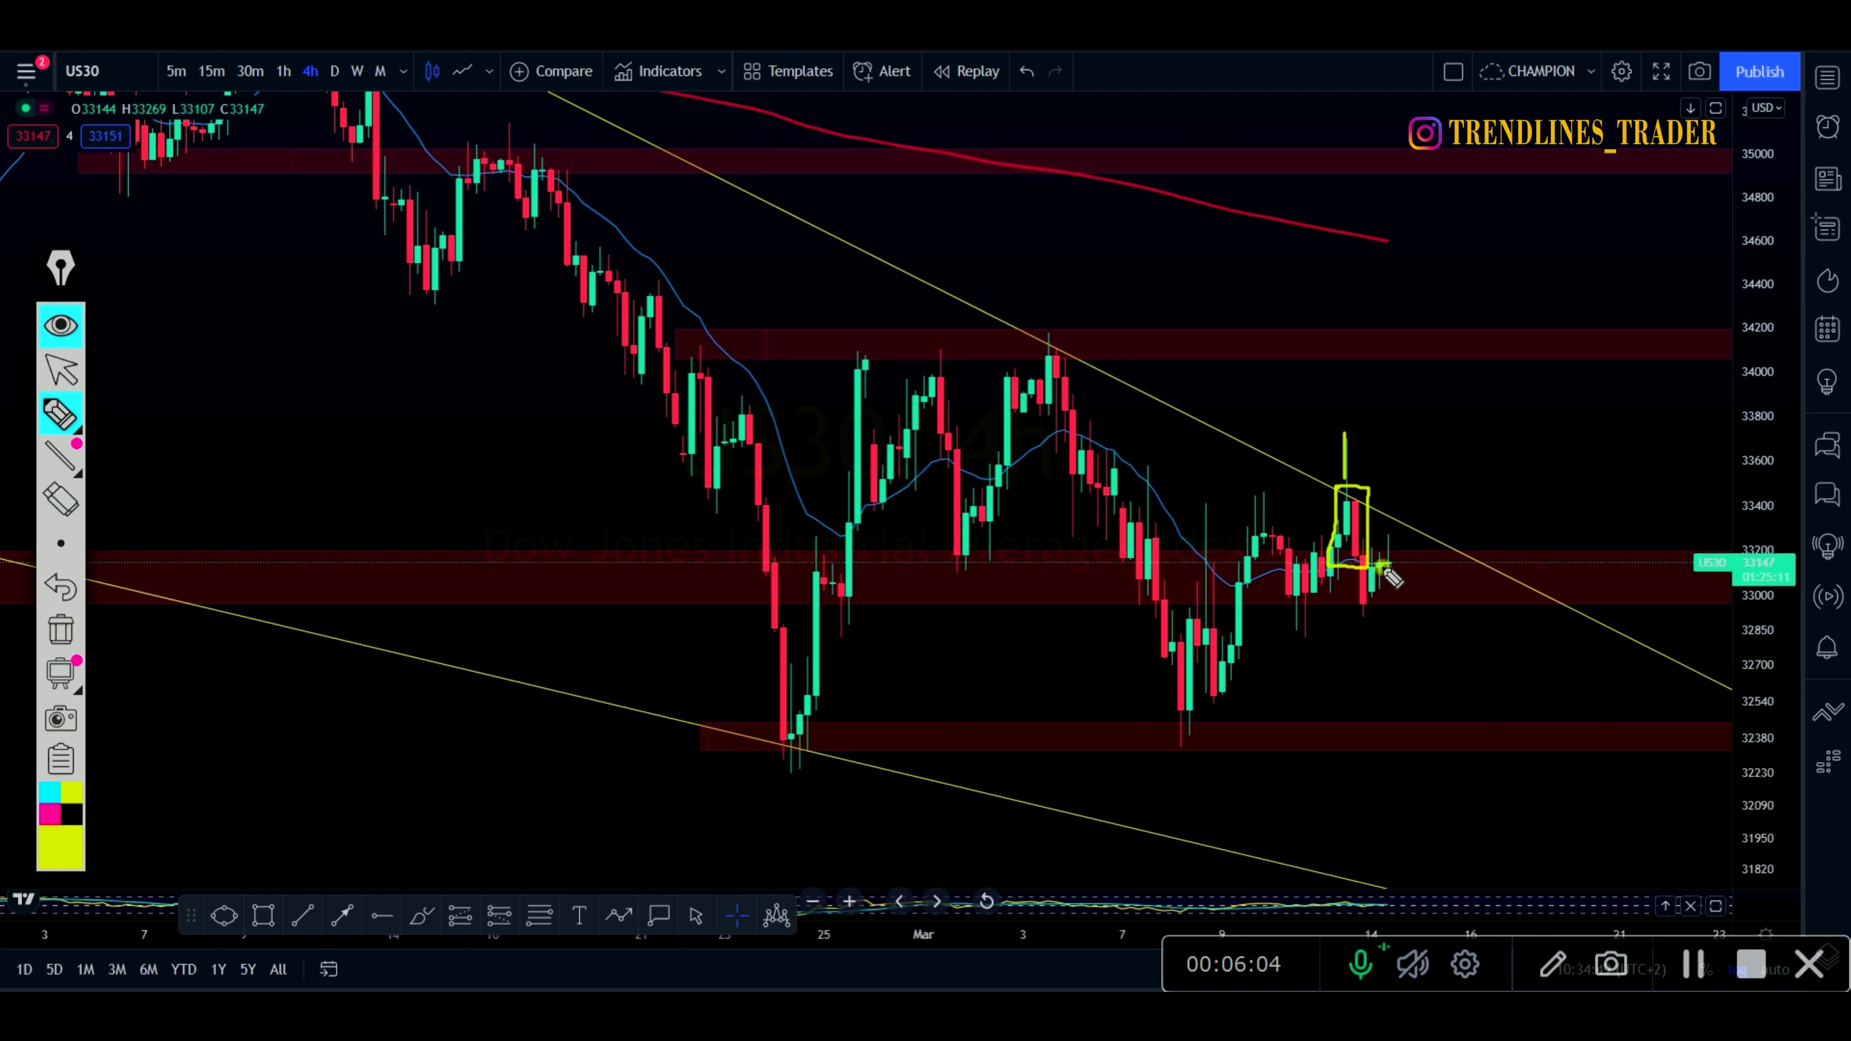
{"action": "mouse_move", "coordinate": [1380, 566]}
{"action": "left_mouse_down"}
{"action": "mouse_move", "coordinate": [1409, 666]}
{"action": "mouse_move", "coordinate": [1418, 652]}
{"action": "left_mouse_up"}
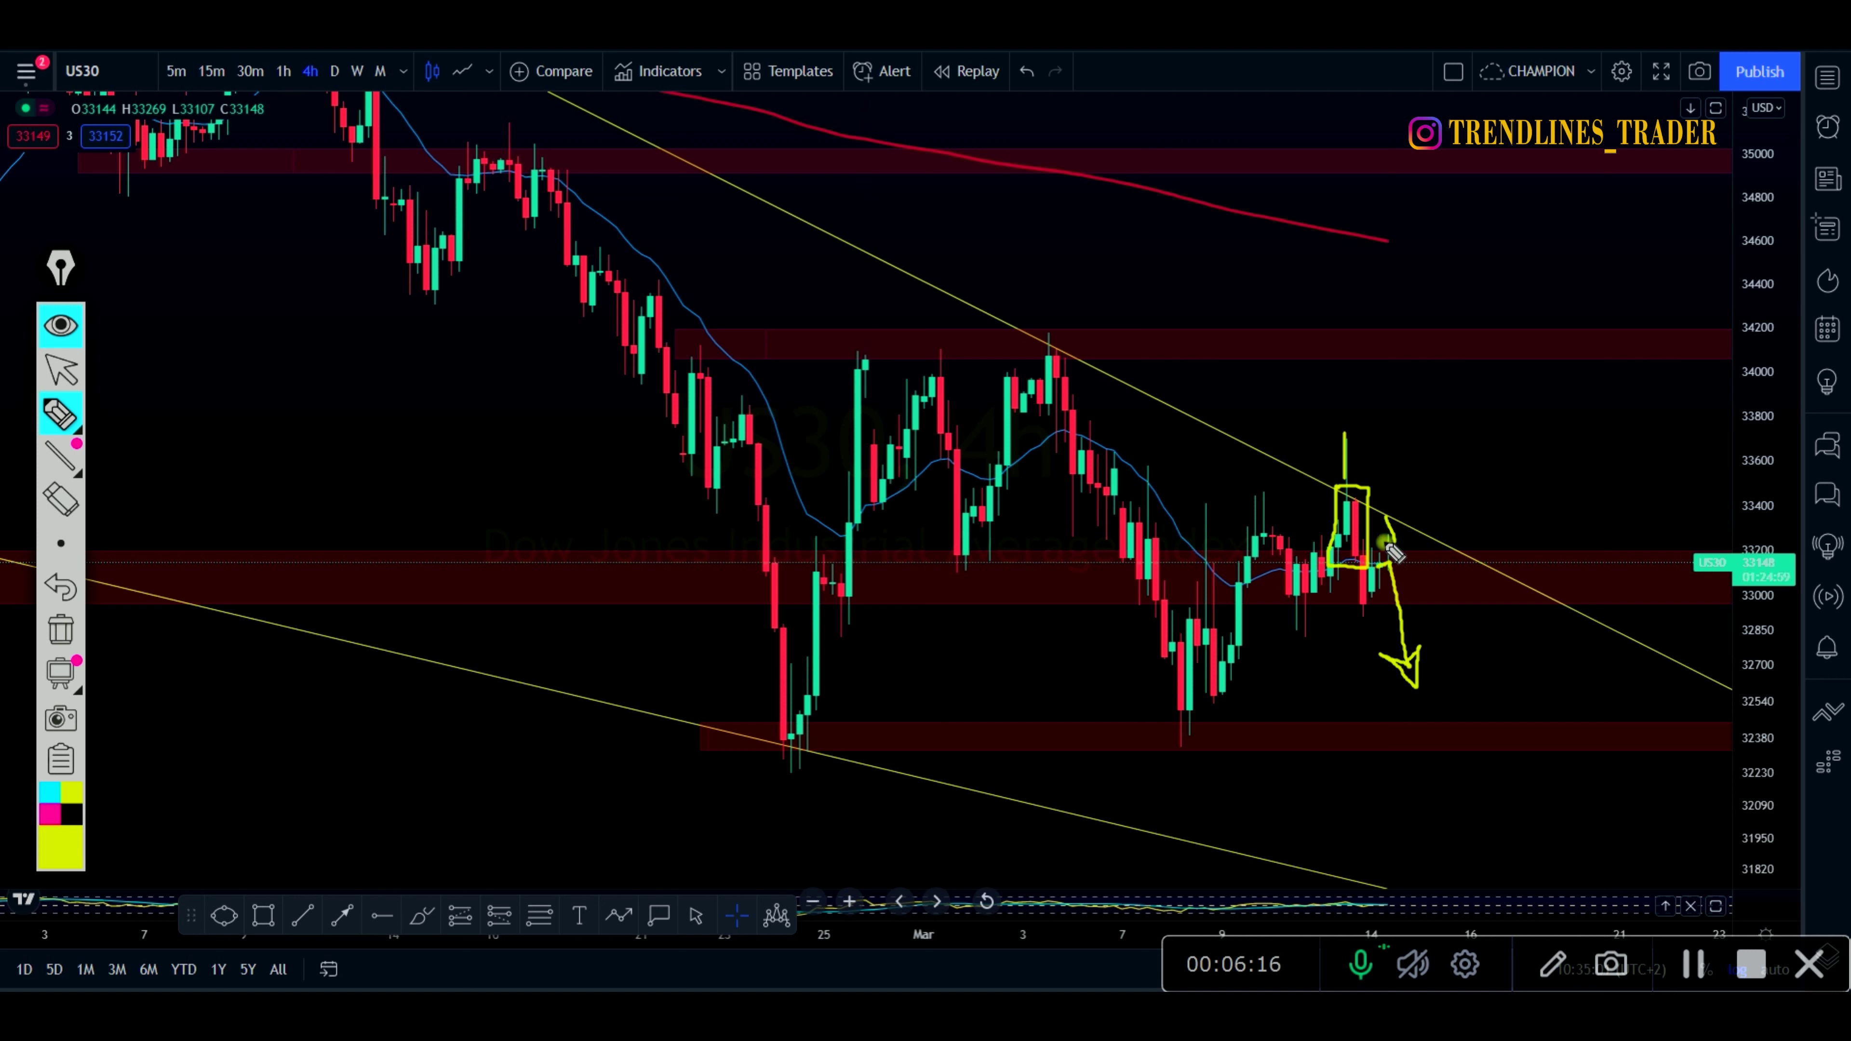
{"action": "mouse_move", "coordinate": [1307, 485]}
{"action": "left_mouse_down"}
{"action": "mouse_move", "coordinate": [1311, 530]}
{"action": "mouse_move", "coordinate": [1259, 527]}
{"action": "left_mouse_up"}
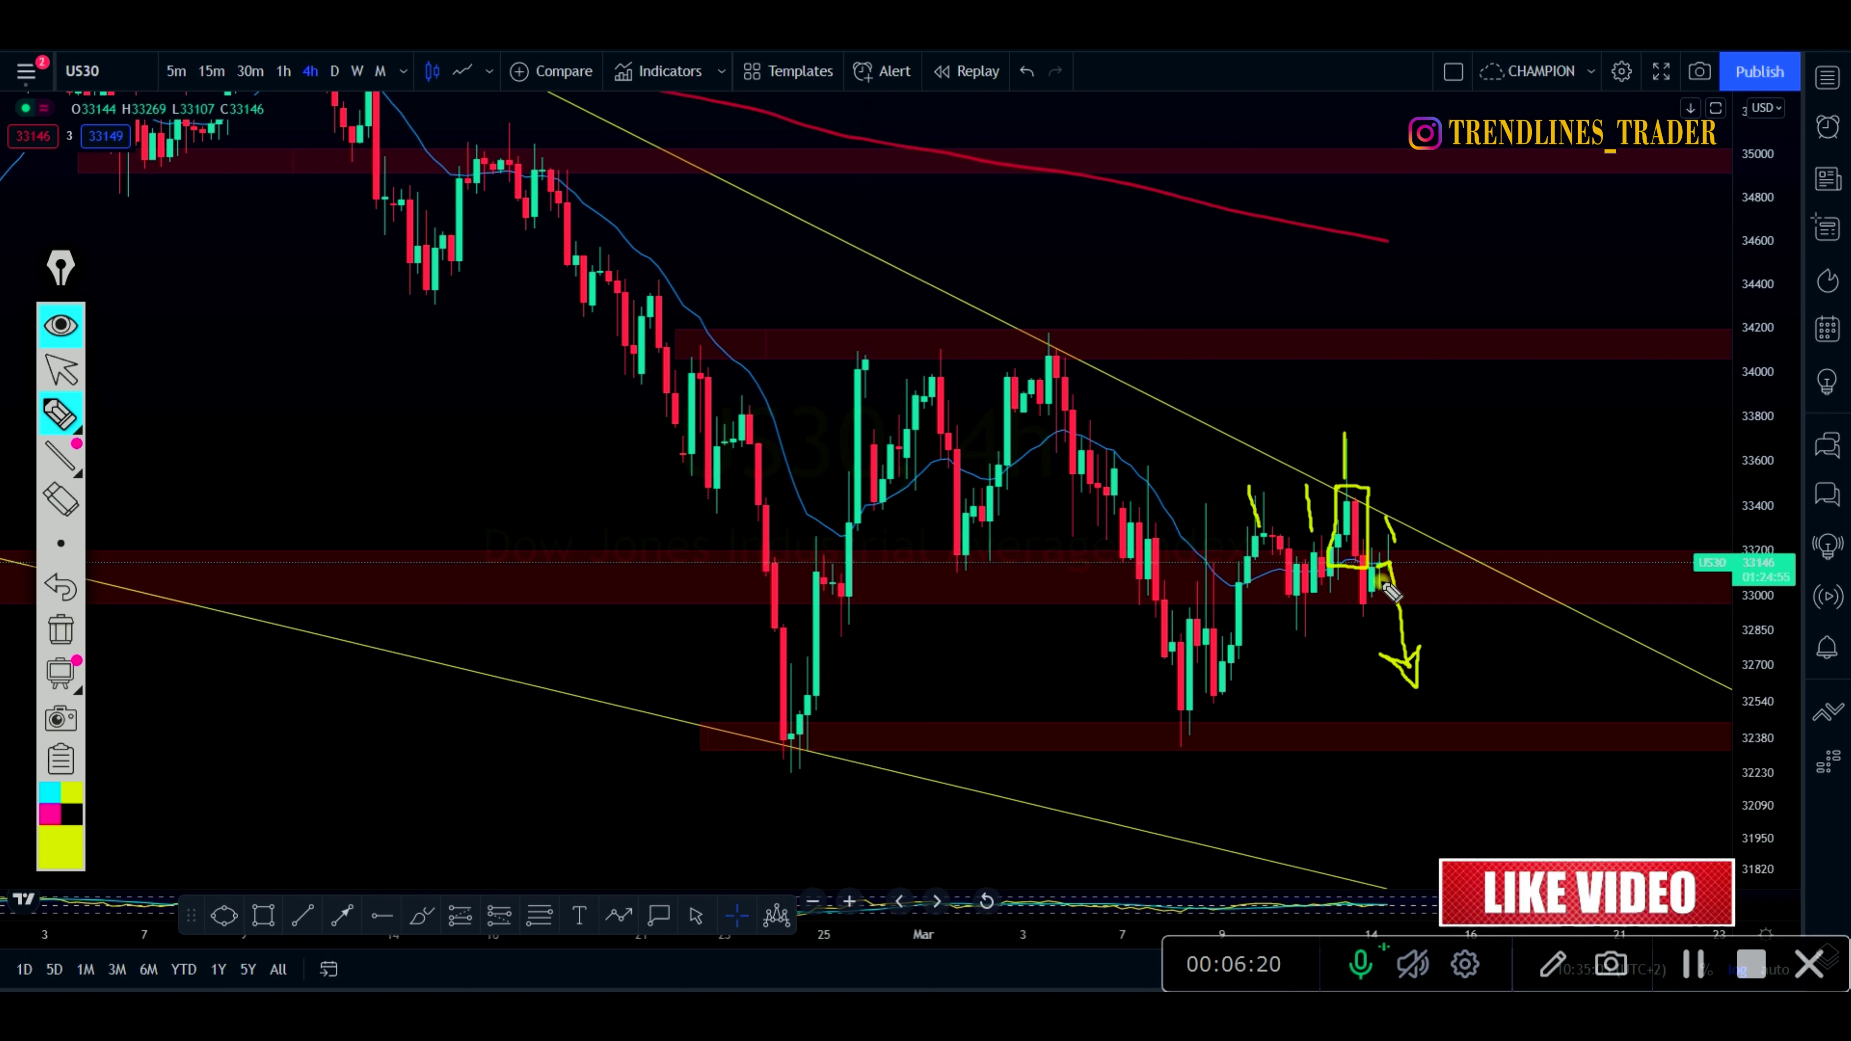
{"action": "mouse_move", "coordinate": [1226, 541]}
{"action": "left_mouse_down"}
{"action": "mouse_move", "coordinate": [1470, 543]}
{"action": "mouse_move", "coordinate": [1217, 539]}
{"action": "left_mouse_up"}
{"action": "mouse_move", "coordinate": [1385, 536]}
{"action": "left_mouse_down"}
{"action": "mouse_move", "coordinate": [1416, 616]}
{"action": "mouse_move", "coordinate": [1450, 605]}
{"action": "left_mouse_up"}
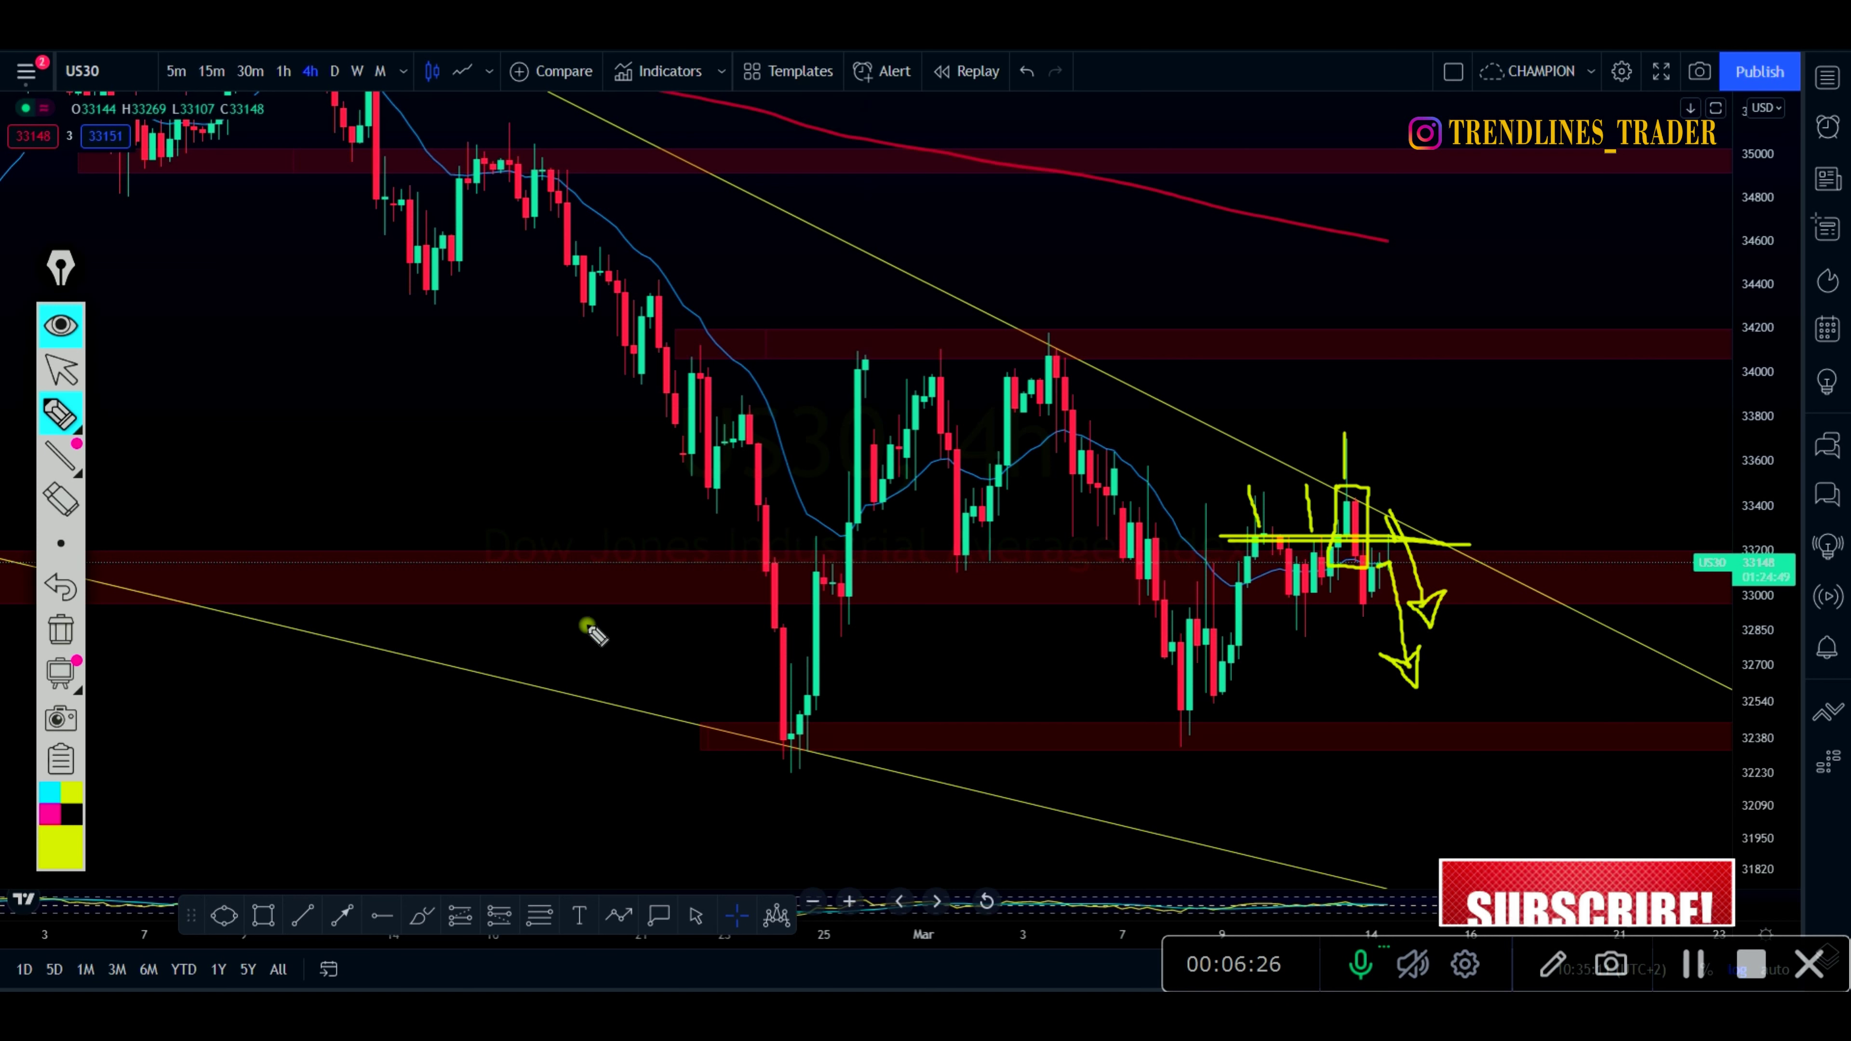
{"action": "left_click", "coordinate": [64, 631]}
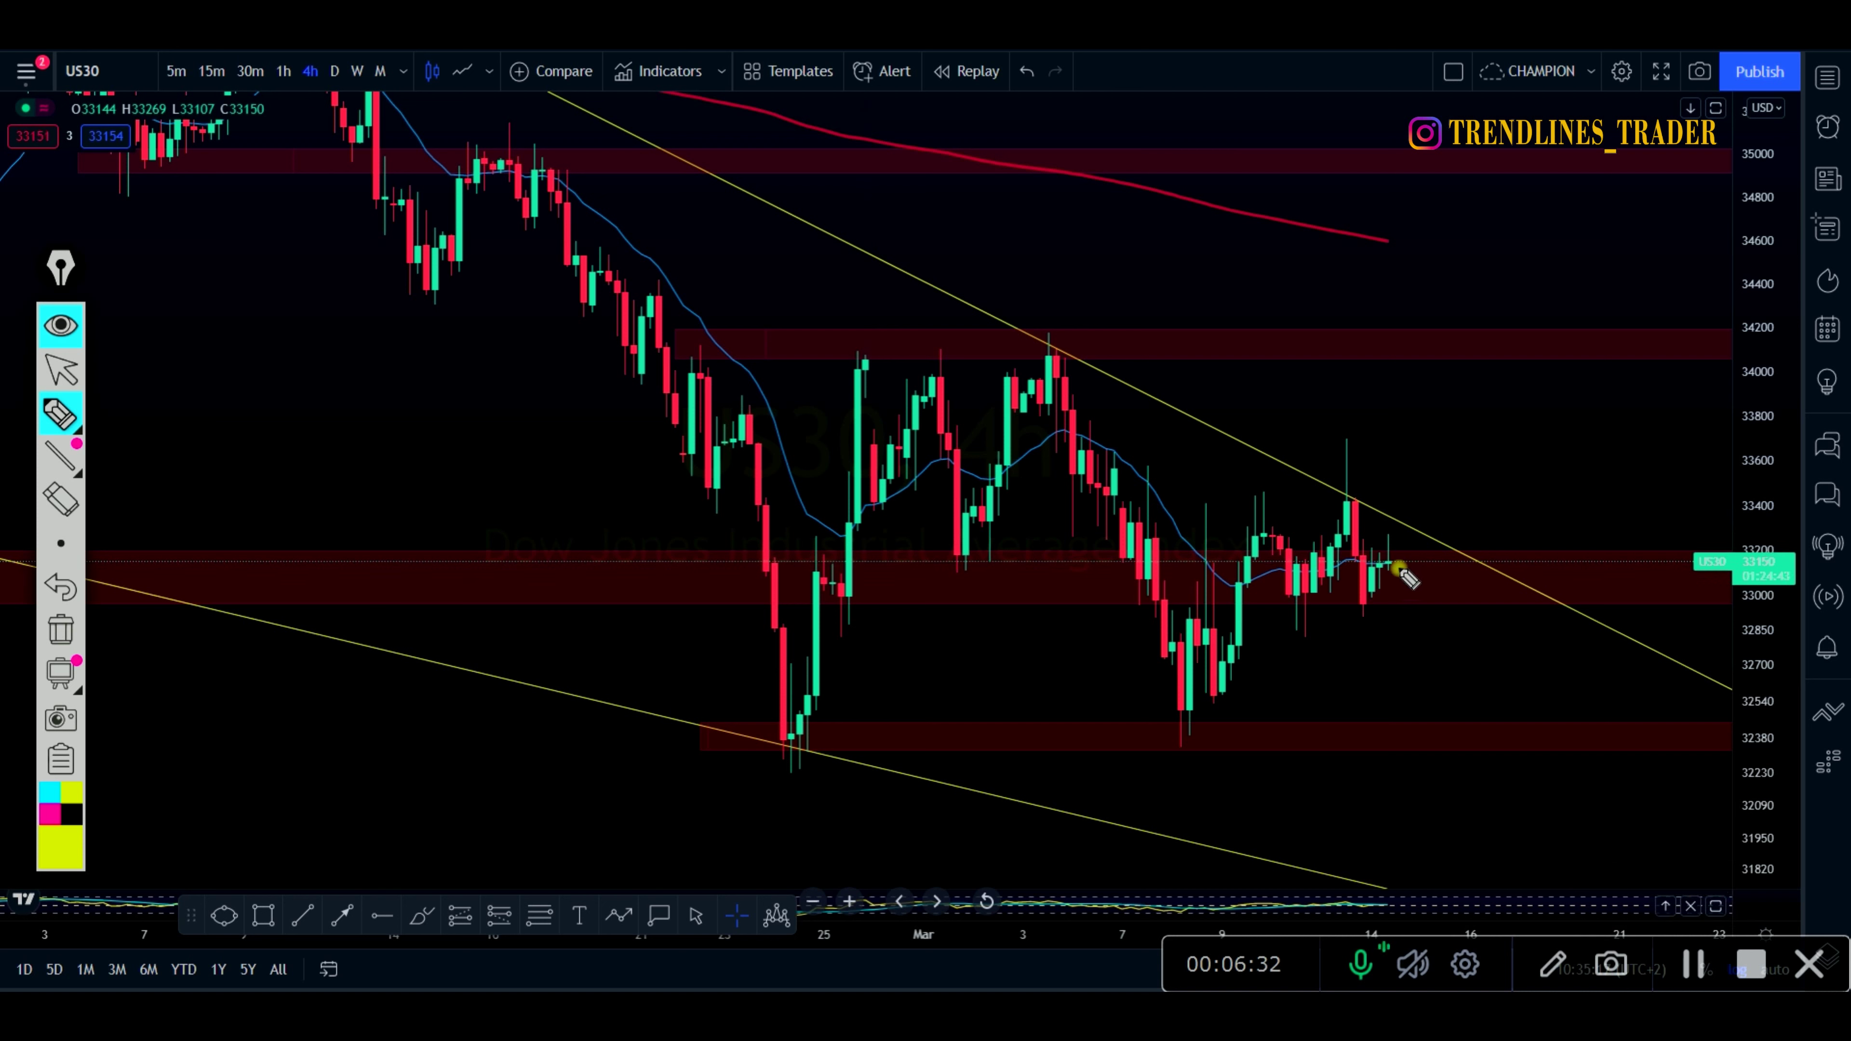
Sketch a bearish path below the recent lows to the zone near 32380 and an upward trend-line breakout arrow, and clear the marks
{"action": "mouse_move", "coordinate": [1391, 559]}
{"action": "left_mouse_down"}
{"action": "mouse_move", "coordinate": [1417, 671]}
{"action": "mouse_move", "coordinate": [1389, 660]}
{"action": "left_mouse_up"}
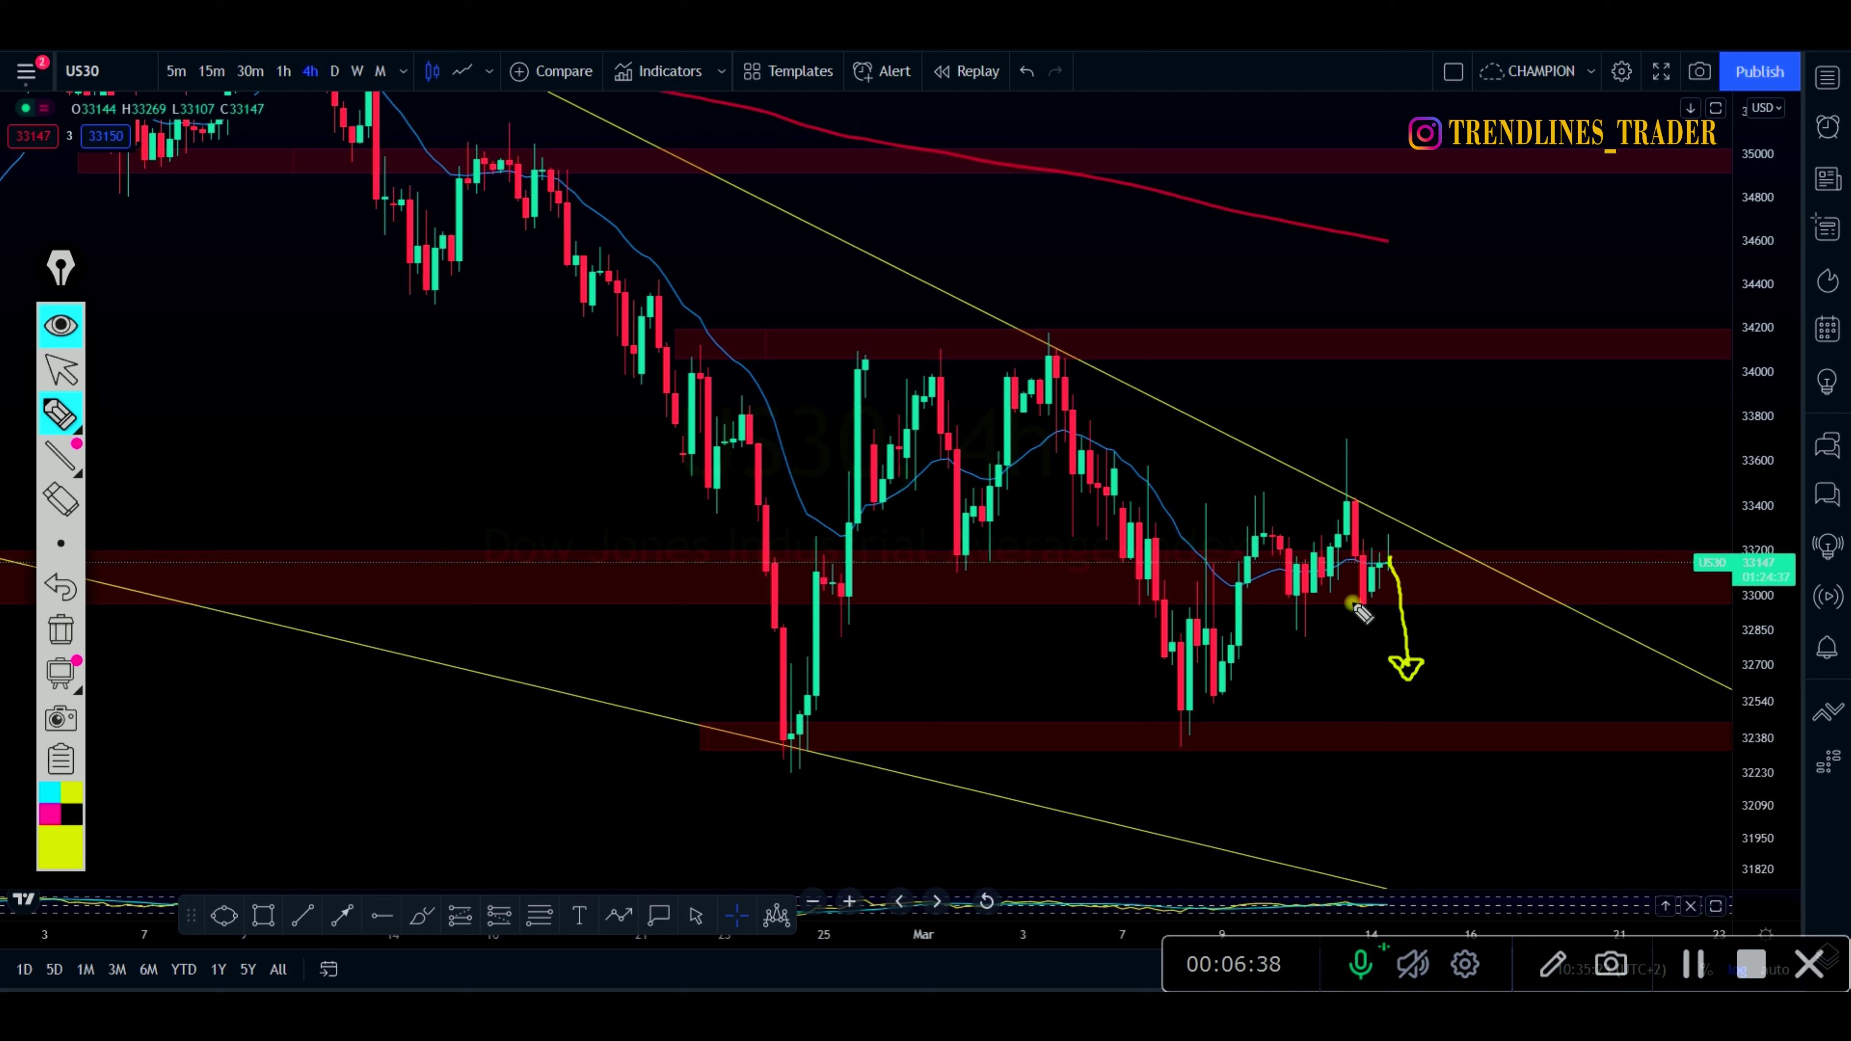
{"action": "mouse_move", "coordinate": [1343, 608]}
{"action": "left_mouse_down"}
{"action": "mouse_move", "coordinate": [1470, 611]}
{"action": "mouse_move", "coordinate": [1370, 609]}
{"action": "mouse_move", "coordinate": [1392, 562]}
{"action": "mouse_move", "coordinate": [1520, 732]}
{"action": "mouse_move", "coordinate": [1491, 735]}
{"action": "left_mouse_up"}
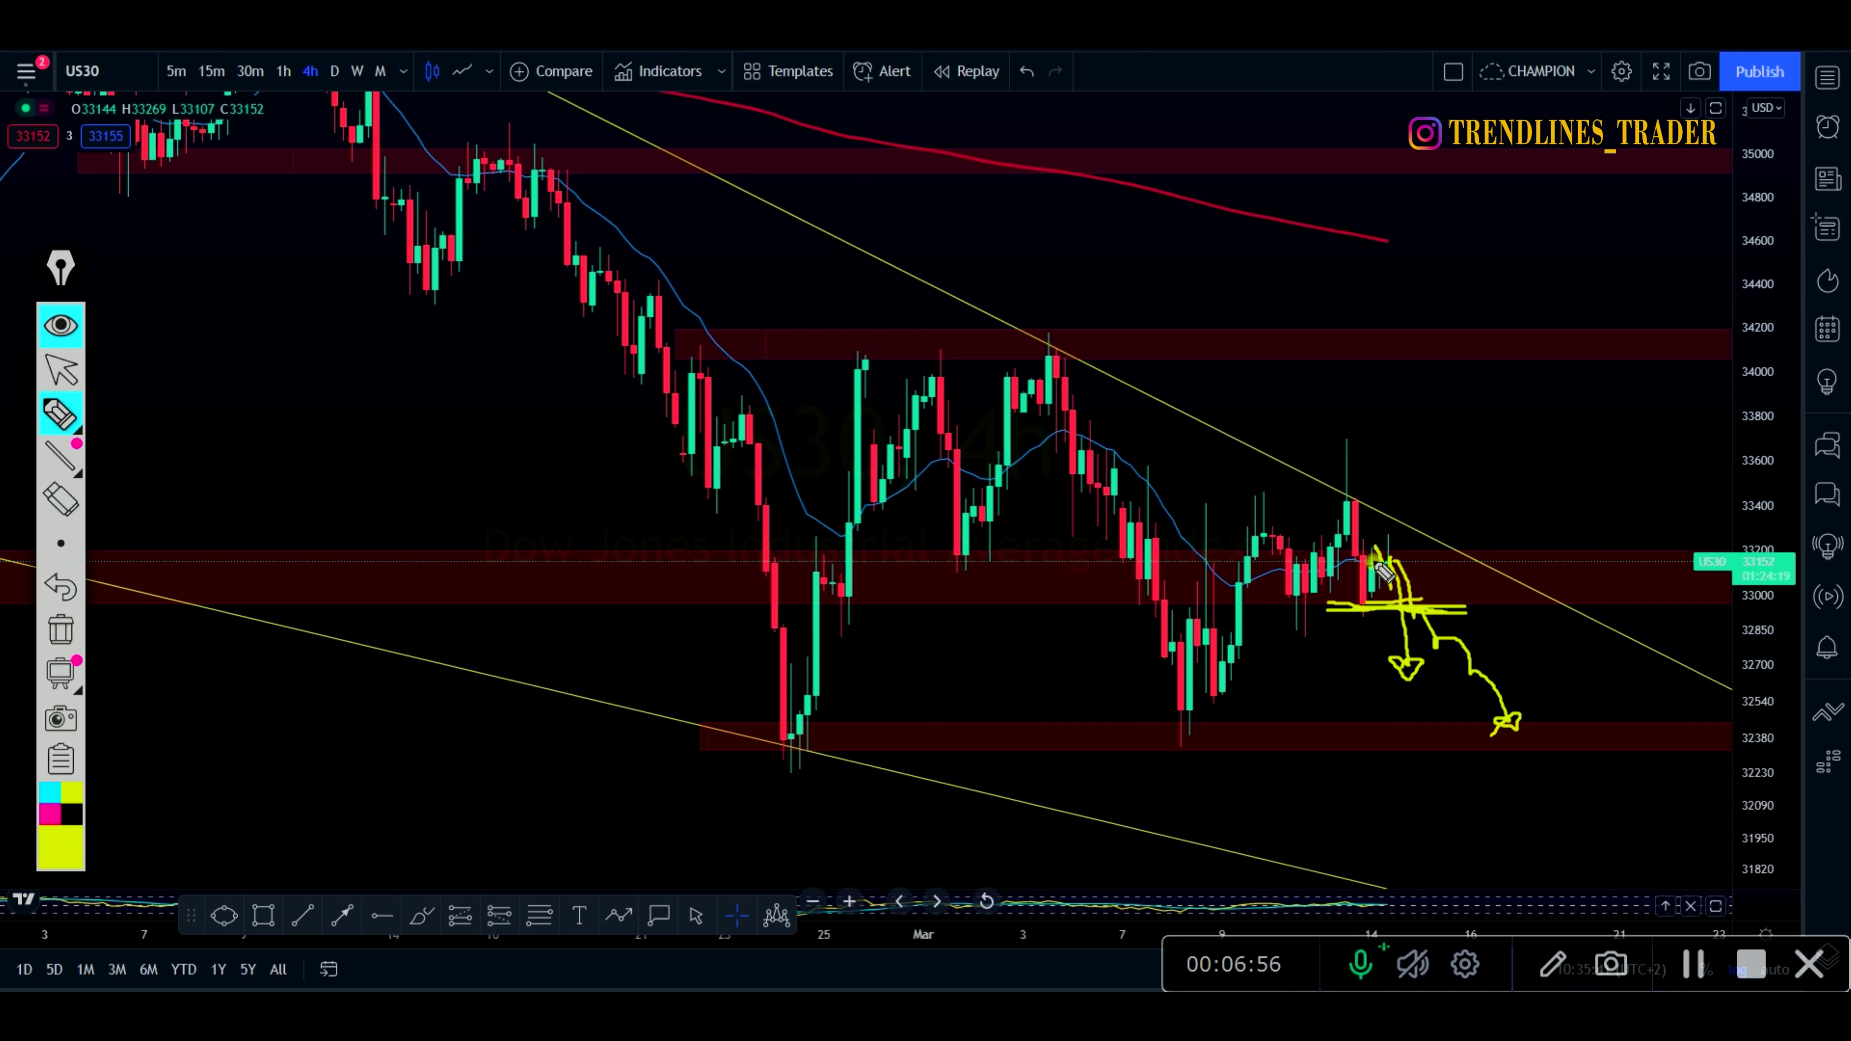
{"action": "left_click_drag", "start_coordinate": [1375, 563], "coordinate": [1458, 475]}
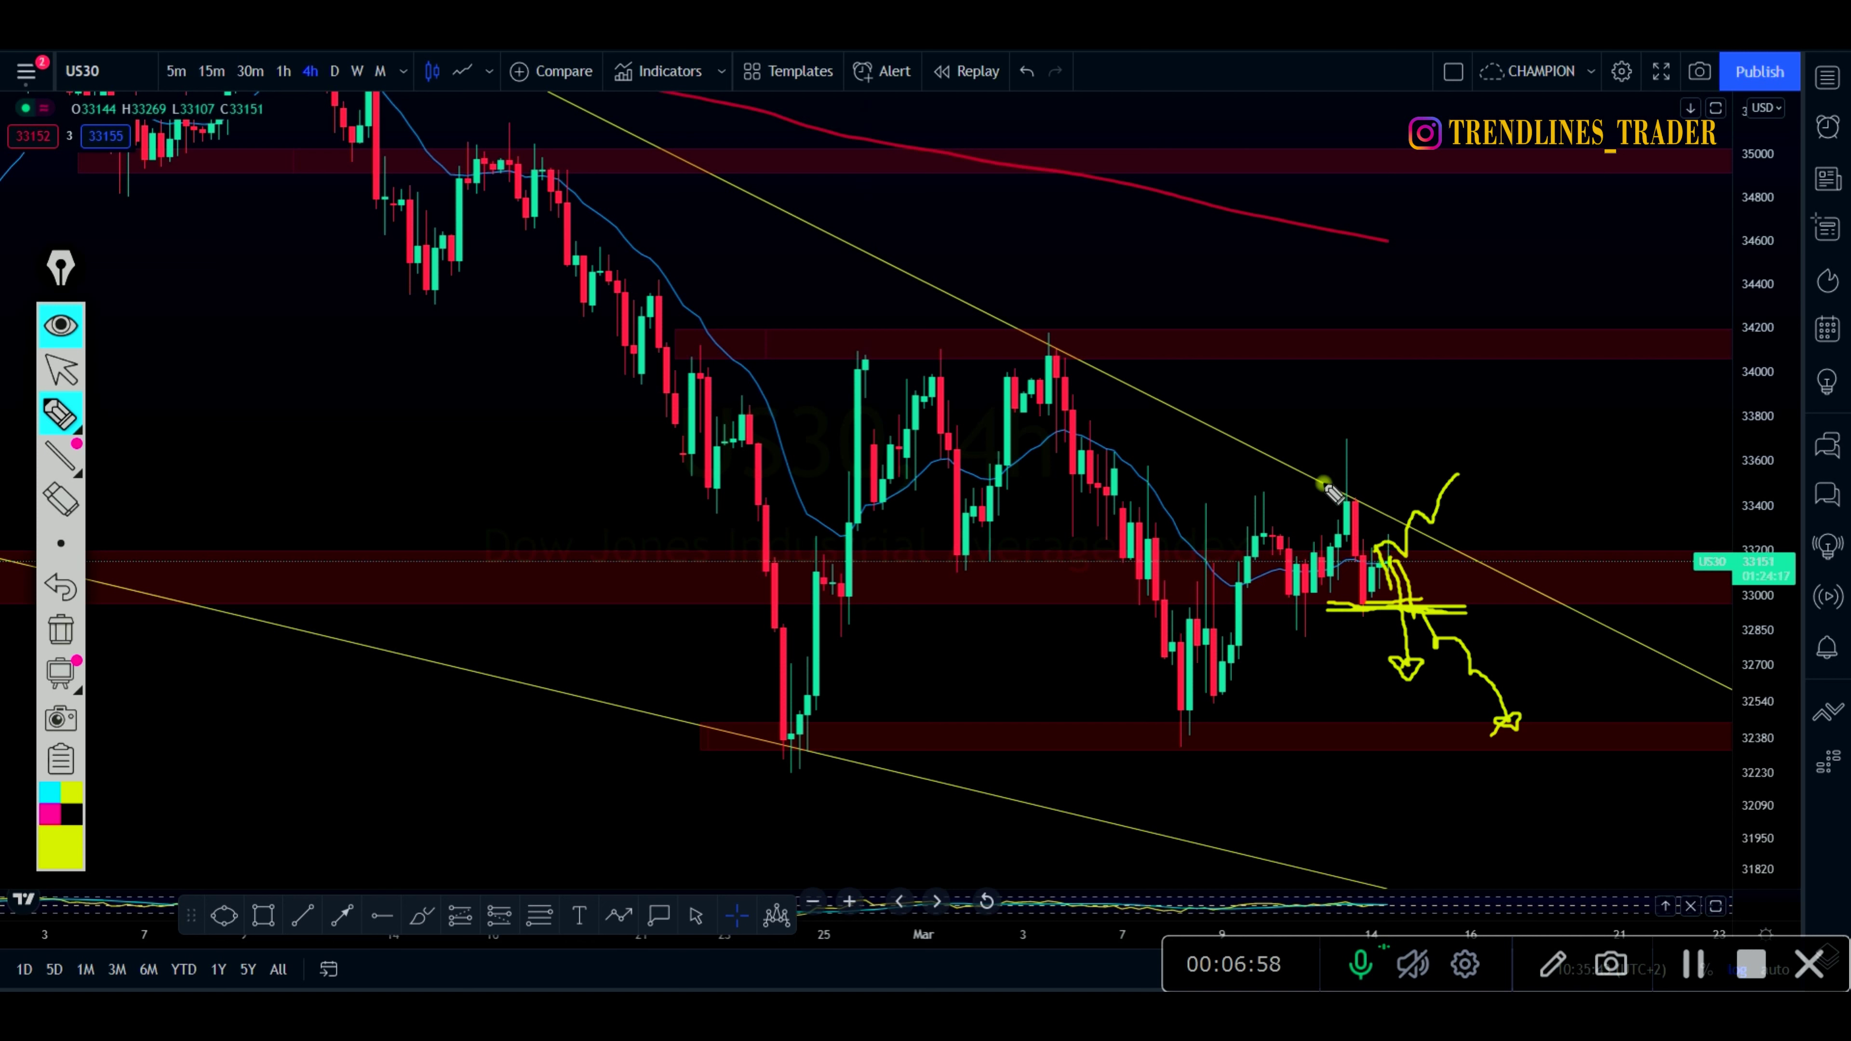
{"action": "left_click_drag", "start_coordinate": [1322, 484], "coordinate": [1448, 553]}
{"action": "mouse_move", "coordinate": [1427, 517]}
{"action": "left_mouse_down"}
{"action": "mouse_move", "coordinate": [1485, 449]}
{"action": "mouse_move", "coordinate": [1488, 472]}
{"action": "mouse_move", "coordinate": [1431, 468]}
{"action": "left_mouse_up"}
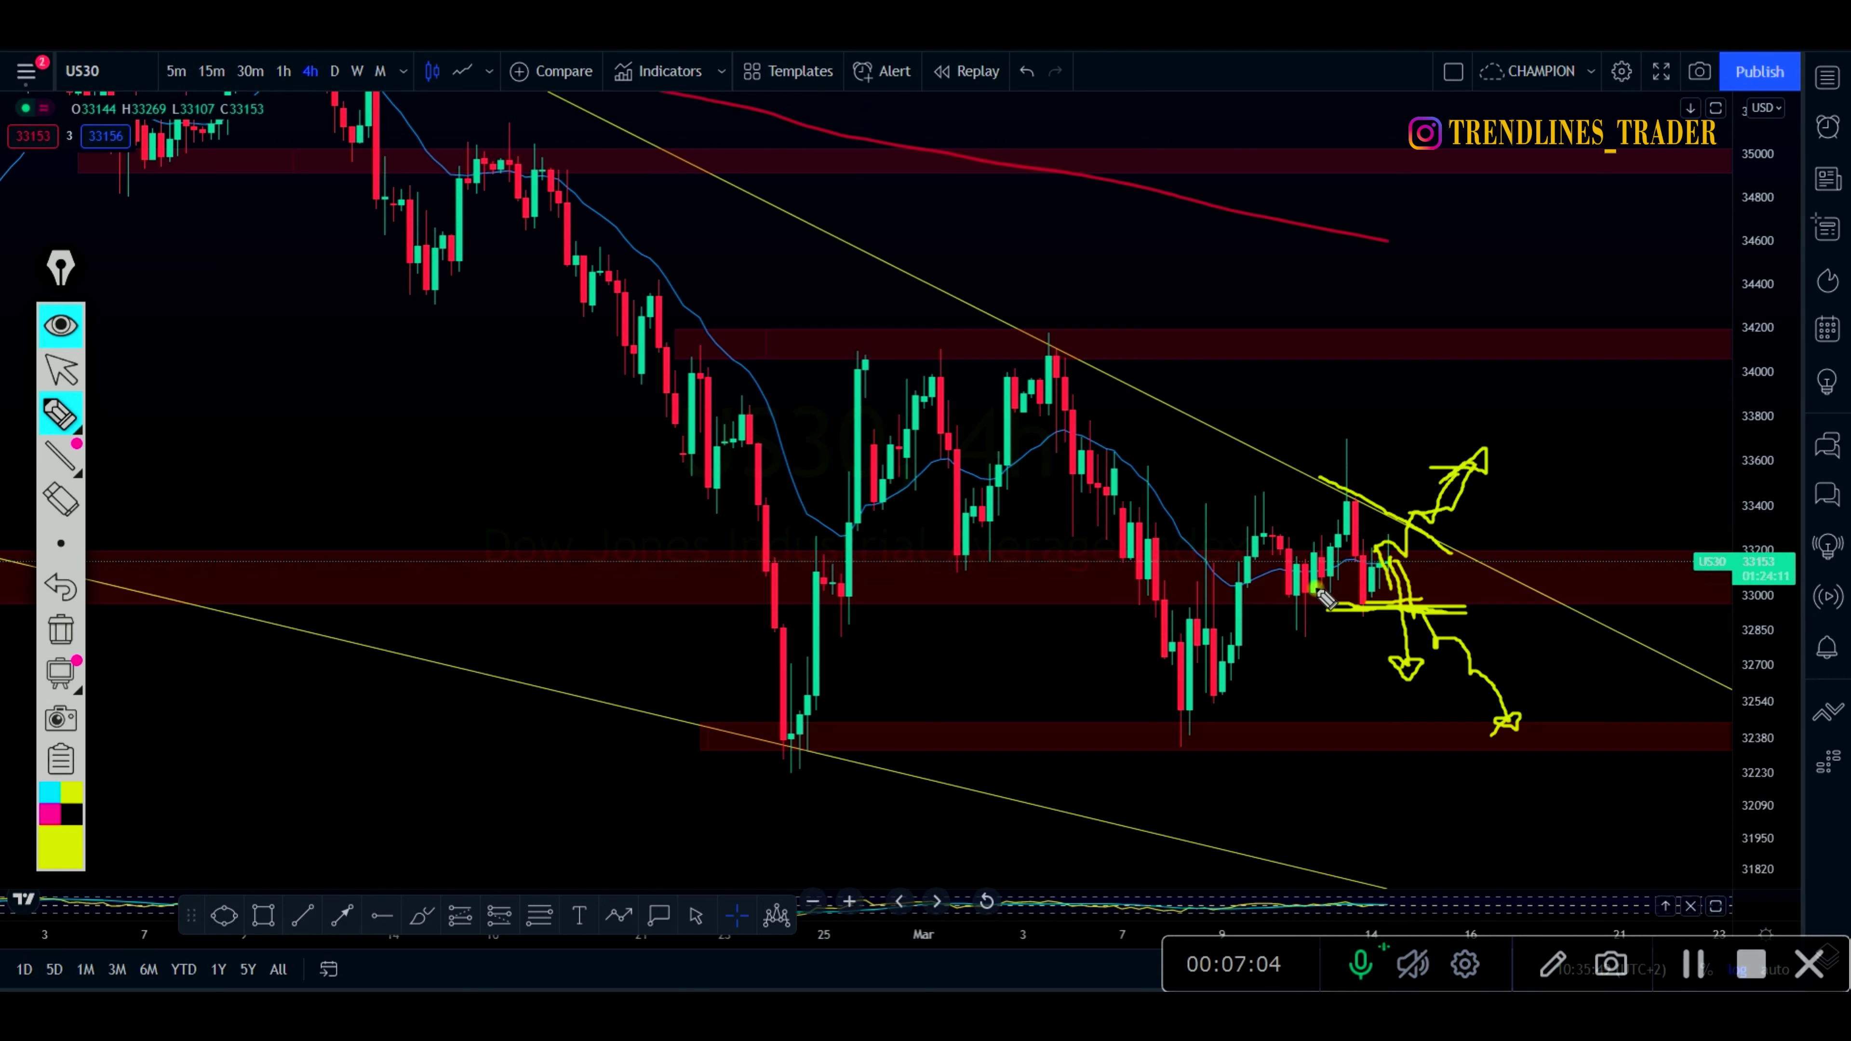
{"action": "mouse_move", "coordinate": [60, 671]}
{"action": "left_click", "coordinate": [42, 633]}
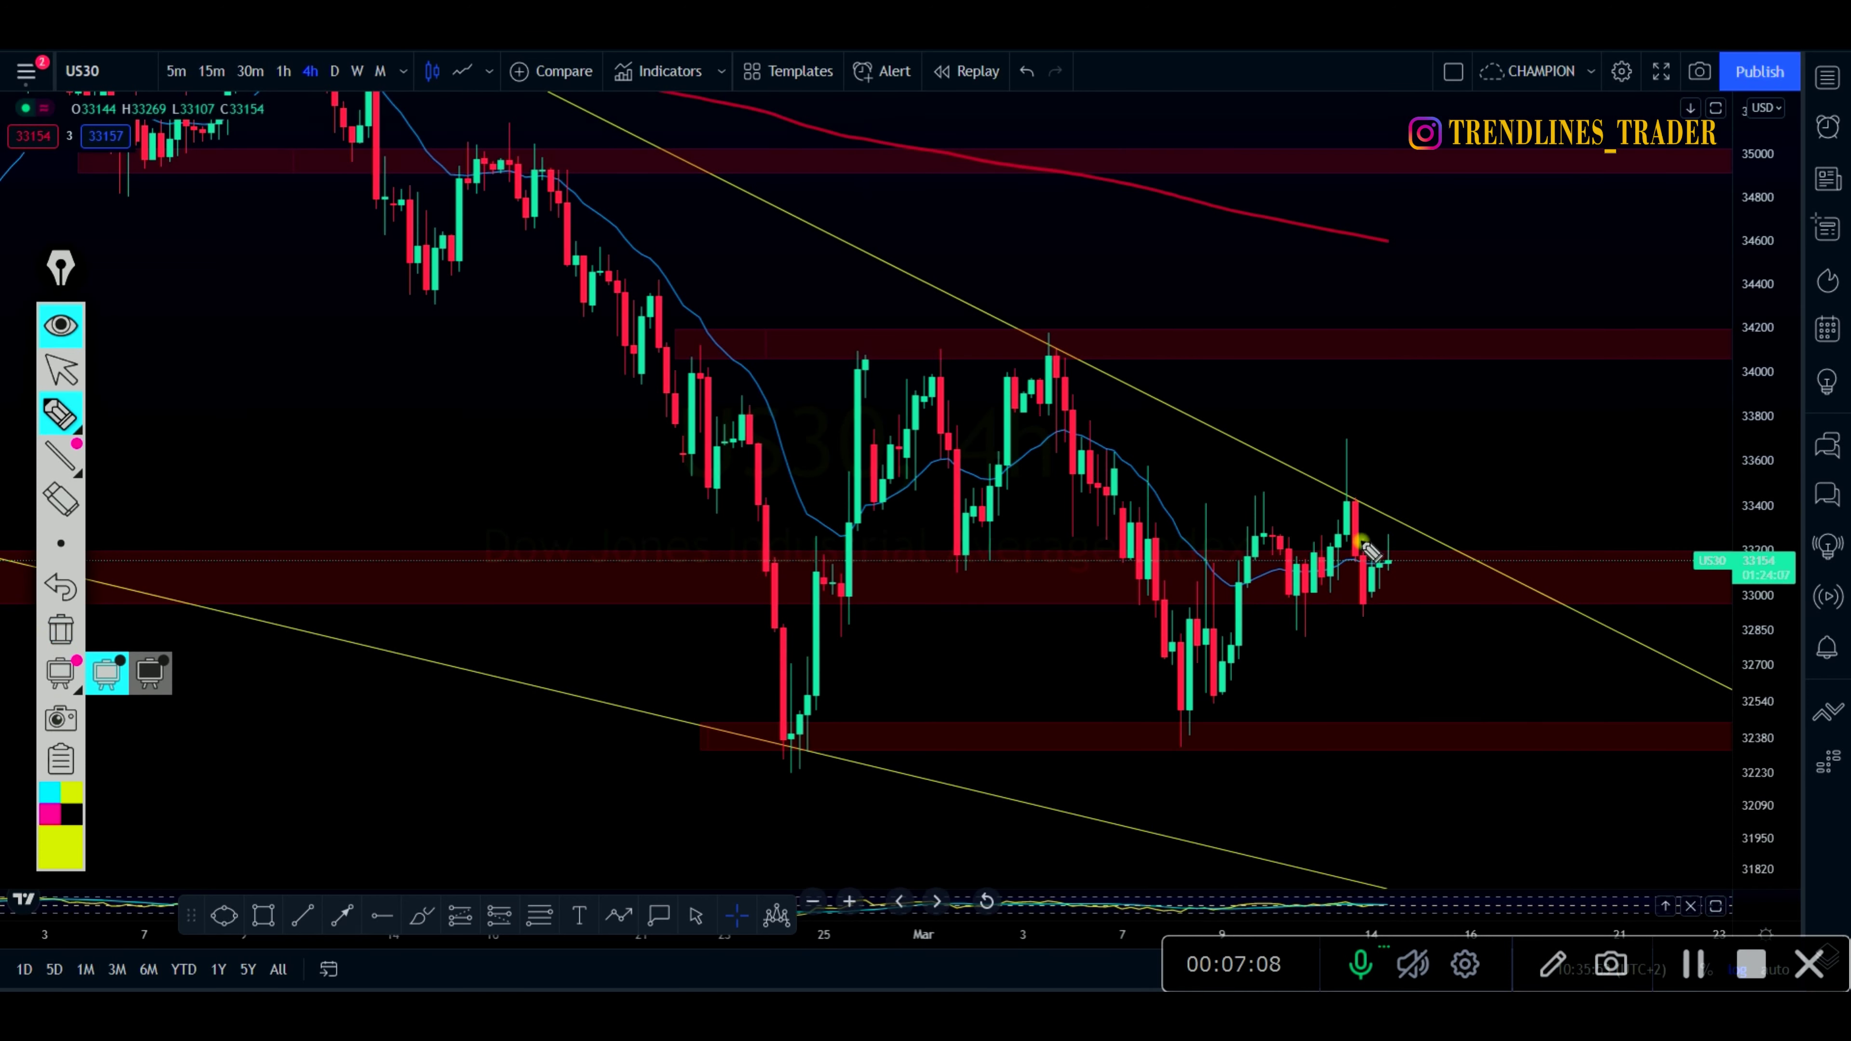
Sketch a support break and retest falling past the 32380 zone, clear it, draw two separate downward arrows, and clear those as well
{"action": "mouse_move", "coordinate": [1378, 565]}
{"action": "left_mouse_down"}
{"action": "mouse_move", "coordinate": [1401, 616]}
{"action": "mouse_move", "coordinate": [1450, 616]}
{"action": "mouse_move", "coordinate": [1275, 604]}
{"action": "mouse_move", "coordinate": [1430, 619]}
{"action": "left_mouse_up"}
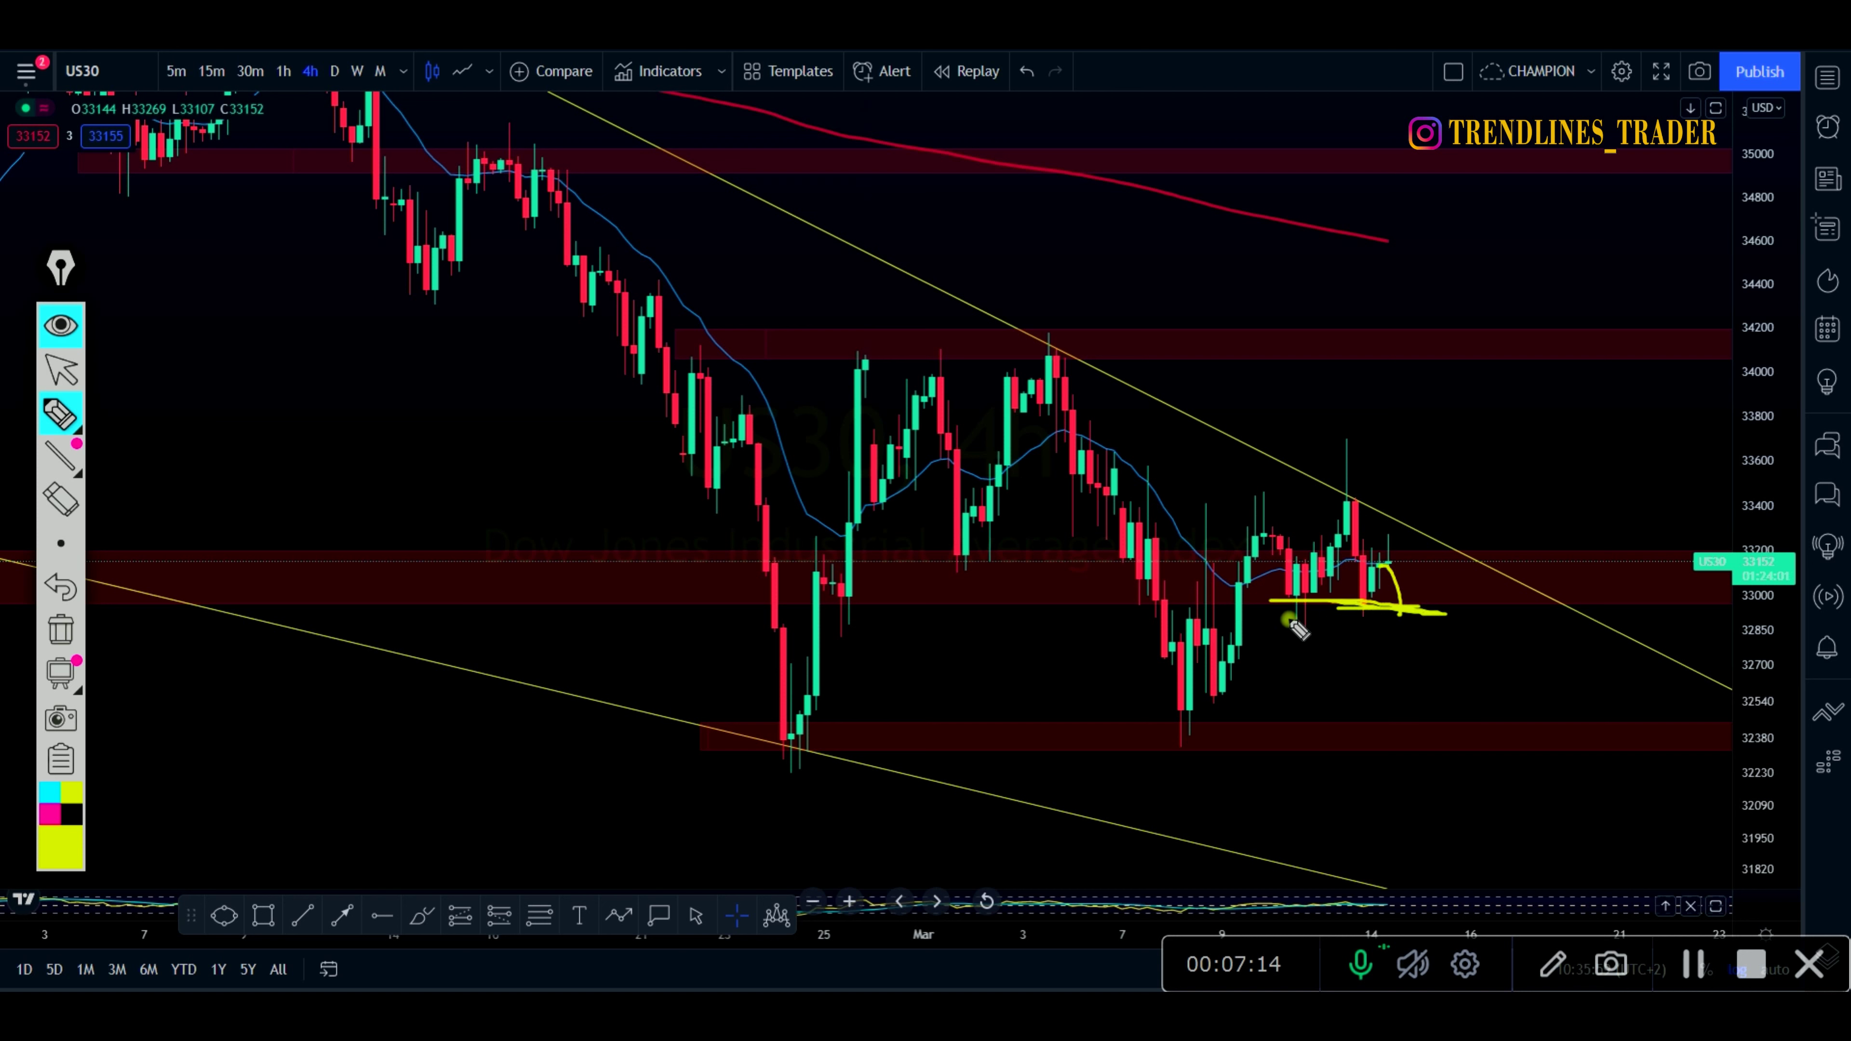
{"action": "mouse_move", "coordinate": [1401, 611]}
{"action": "left_mouse_down"}
{"action": "mouse_move", "coordinate": [1429, 656]}
{"action": "mouse_move", "coordinate": [1487, 653]}
{"action": "mouse_move", "coordinate": [1552, 747]}
{"action": "mouse_move", "coordinate": [1530, 784]}
{"action": "mouse_move", "coordinate": [1545, 737]}
{"action": "mouse_move", "coordinate": [1587, 801]}
{"action": "mouse_move", "coordinate": [1549, 796]}
{"action": "mouse_move", "coordinate": [1596, 801]}
{"action": "mouse_move", "coordinate": [1583, 731]}
{"action": "mouse_move", "coordinate": [1523, 783]}
{"action": "mouse_move", "coordinate": [1607, 815]}
{"action": "mouse_move", "coordinate": [1583, 769]}
{"action": "left_mouse_up"}
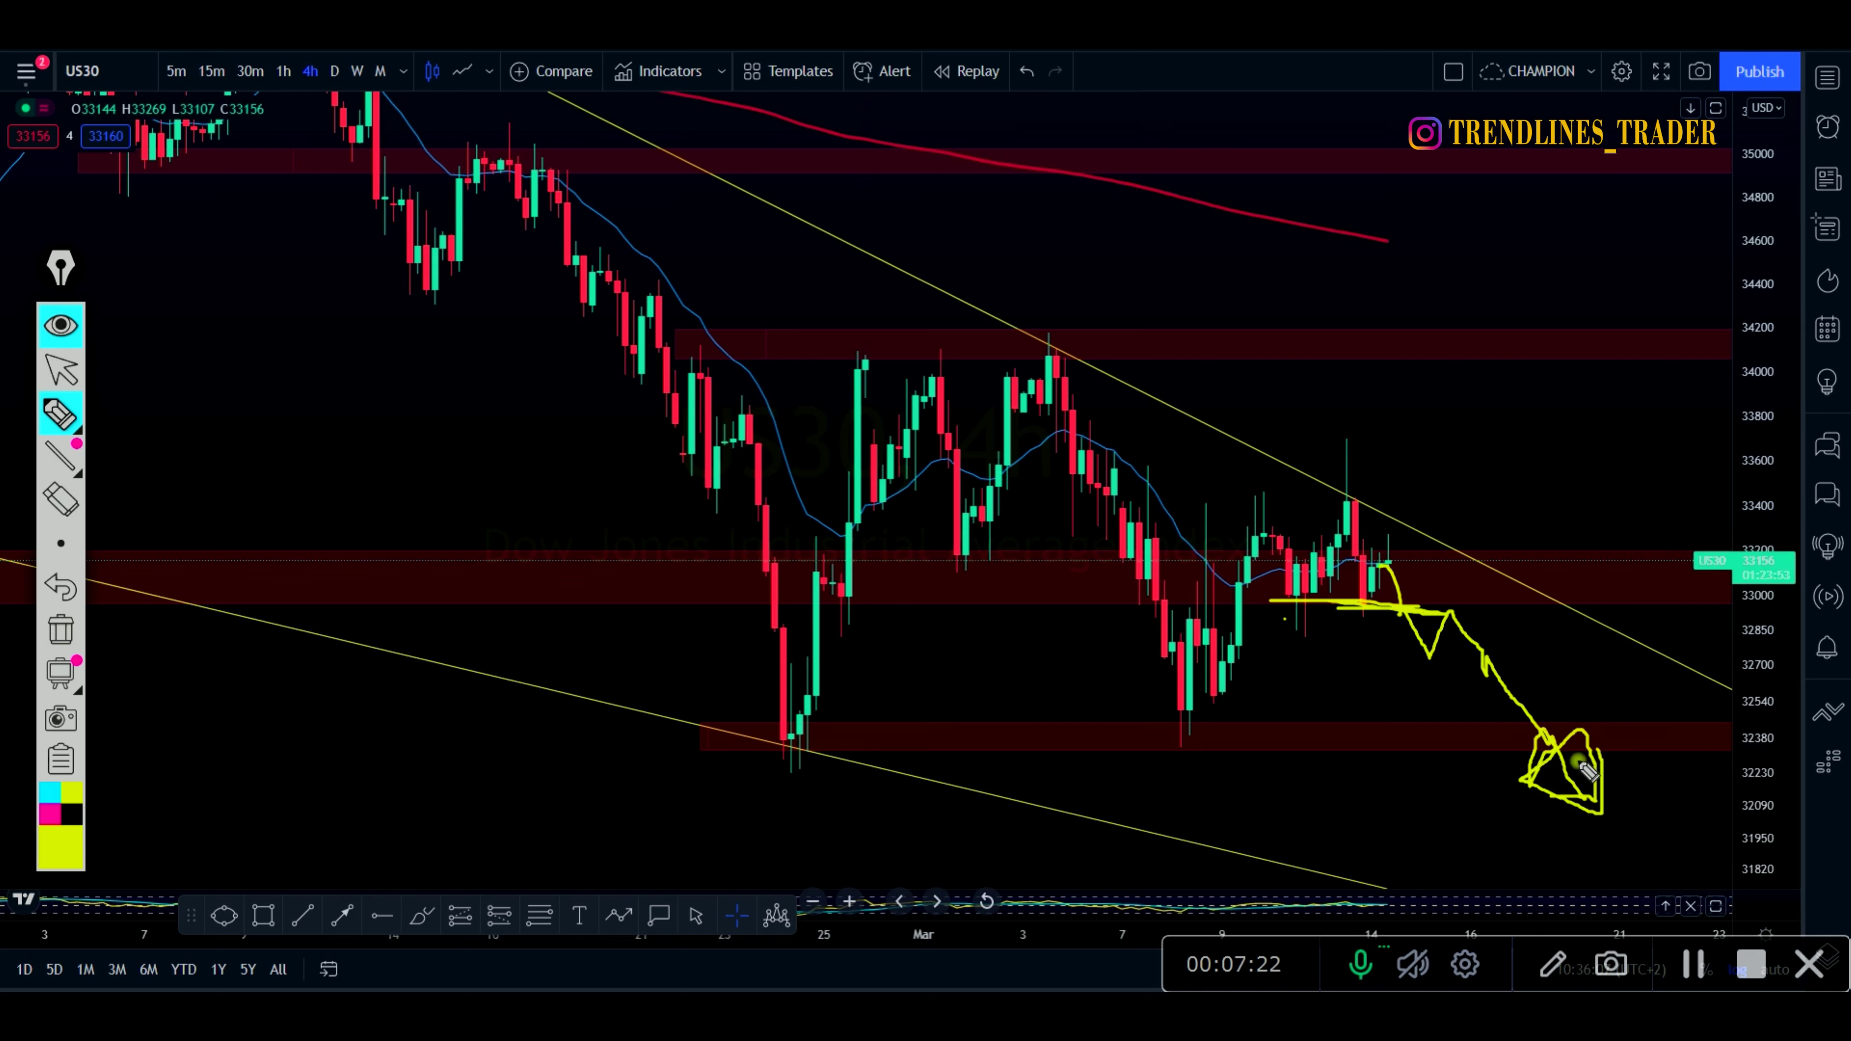
{"action": "left_click", "coordinate": [60, 628]}
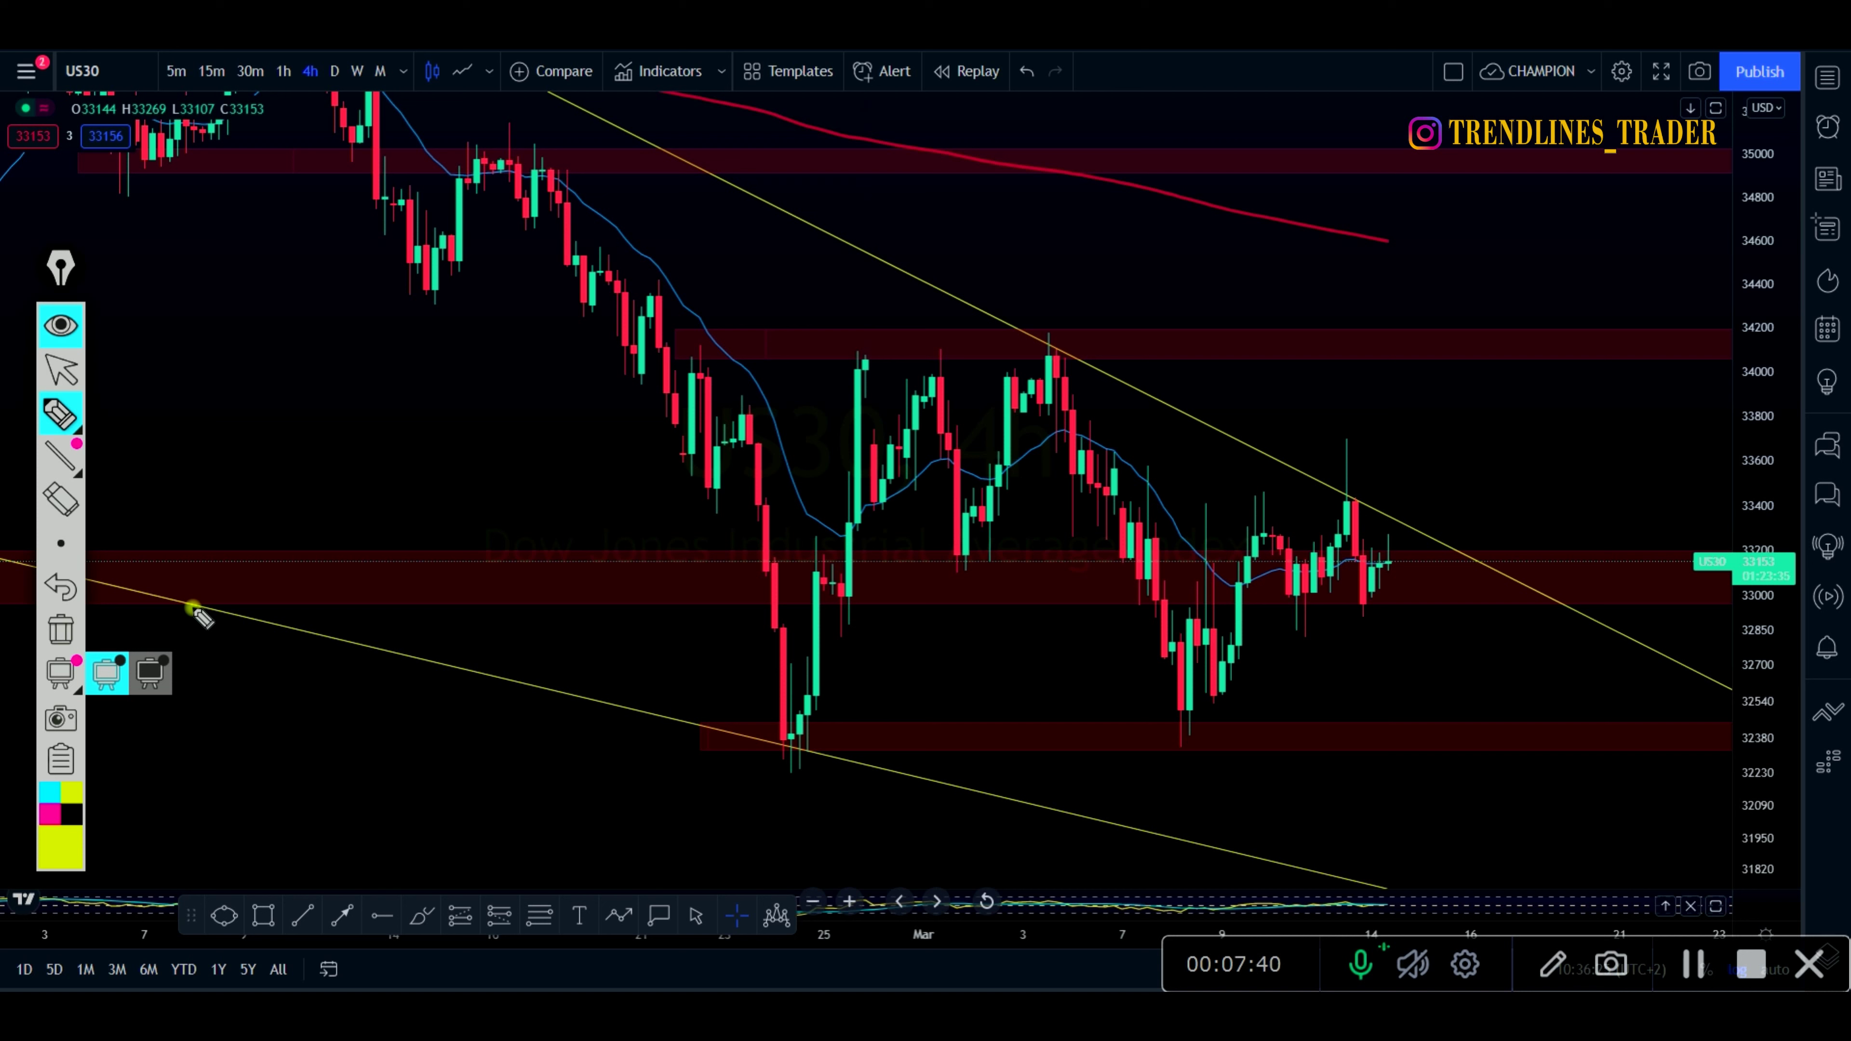
{"action": "mouse_move", "coordinate": [1413, 414]}
{"action": "left_mouse_down"}
{"action": "mouse_move", "coordinate": [1507, 515]}
{"action": "mouse_move", "coordinate": [1509, 563]}
{"action": "mouse_move", "coordinate": [1533, 517]}
{"action": "mouse_move", "coordinate": [1488, 533]}
{"action": "mouse_move", "coordinate": [1500, 660]}
{"action": "mouse_move", "coordinate": [1546, 722]}
{"action": "left_mouse_up"}
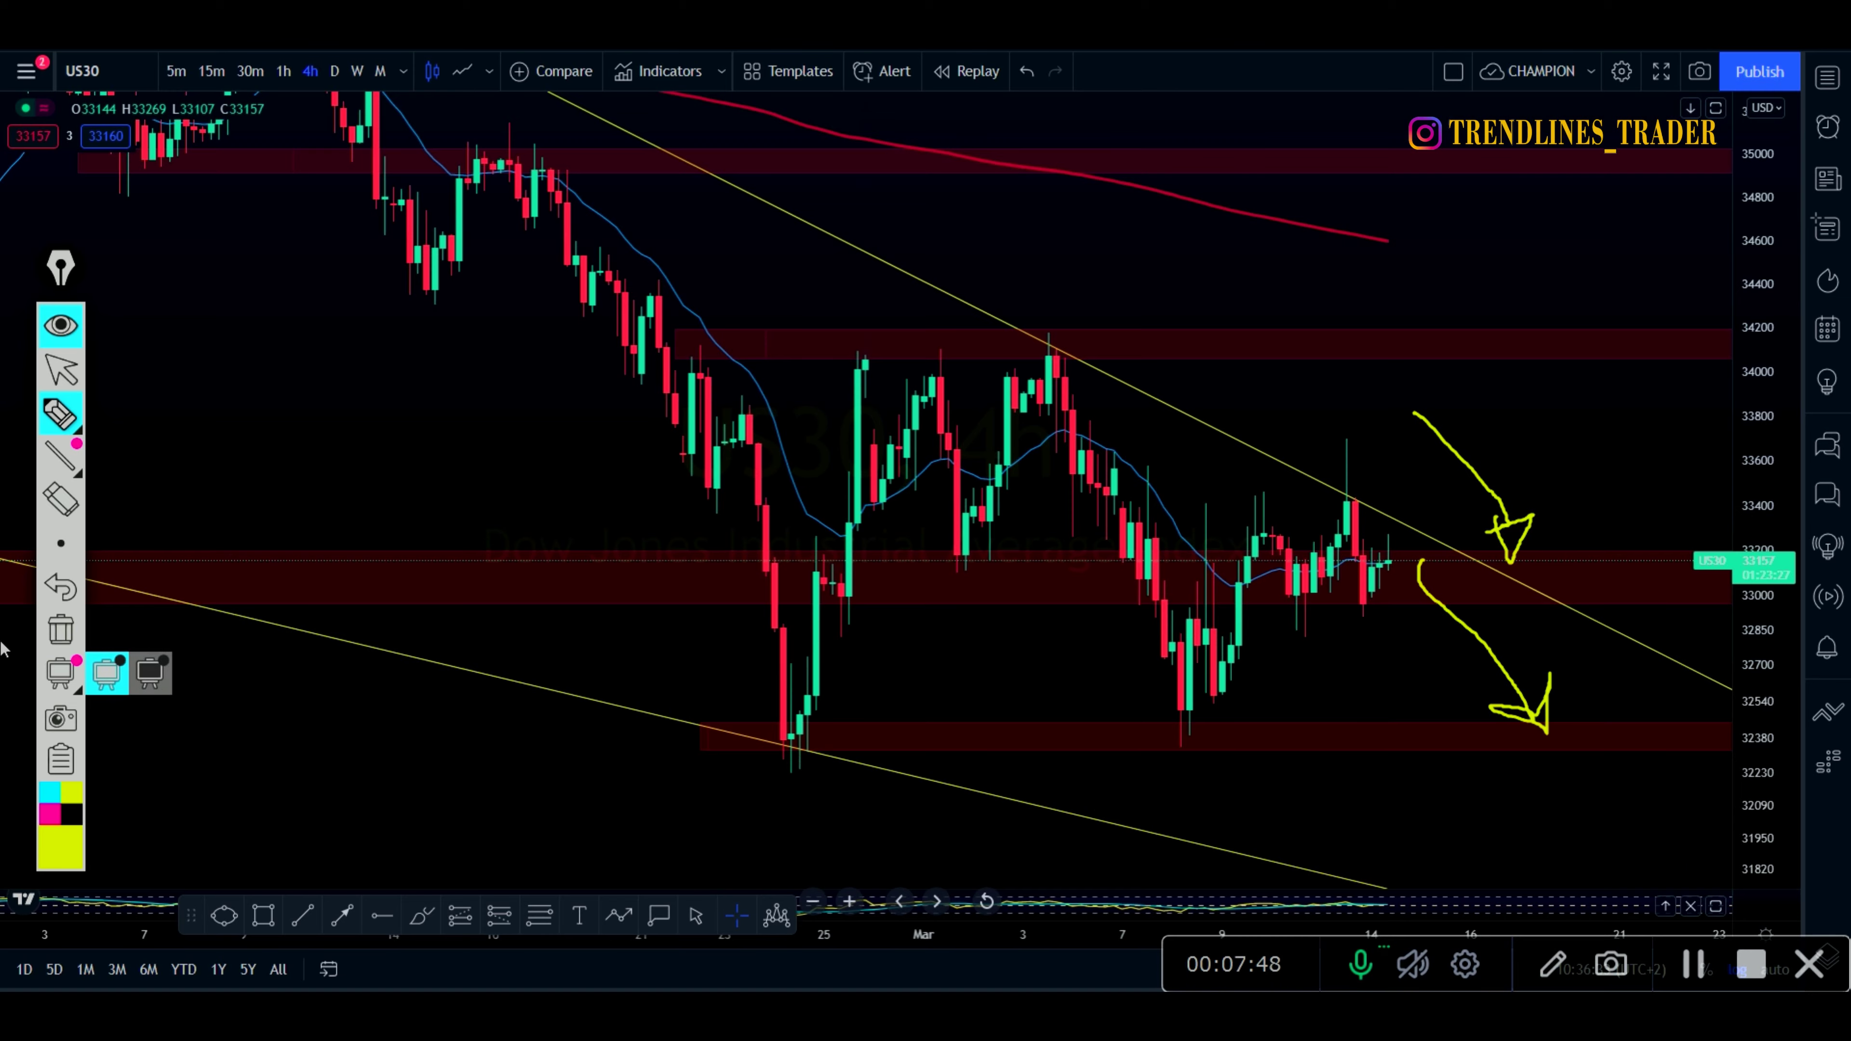
{"action": "left_click", "coordinate": [42, 643]}
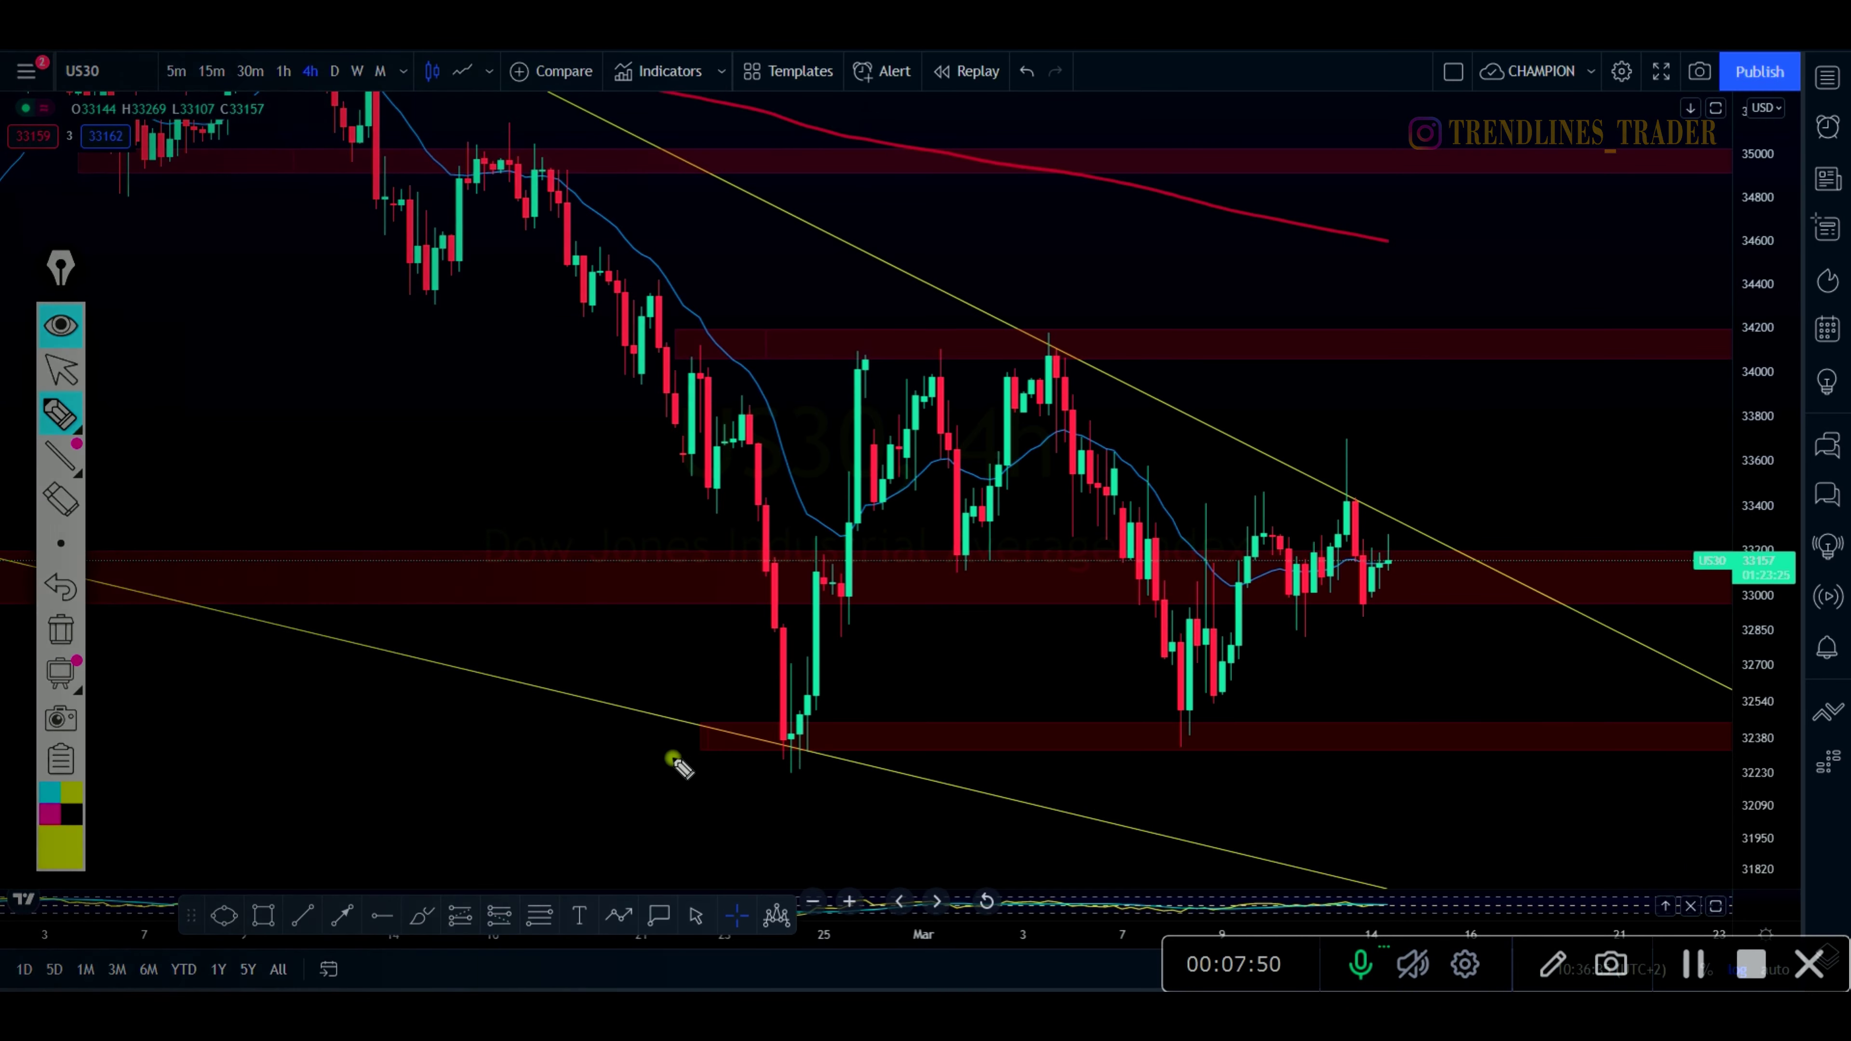